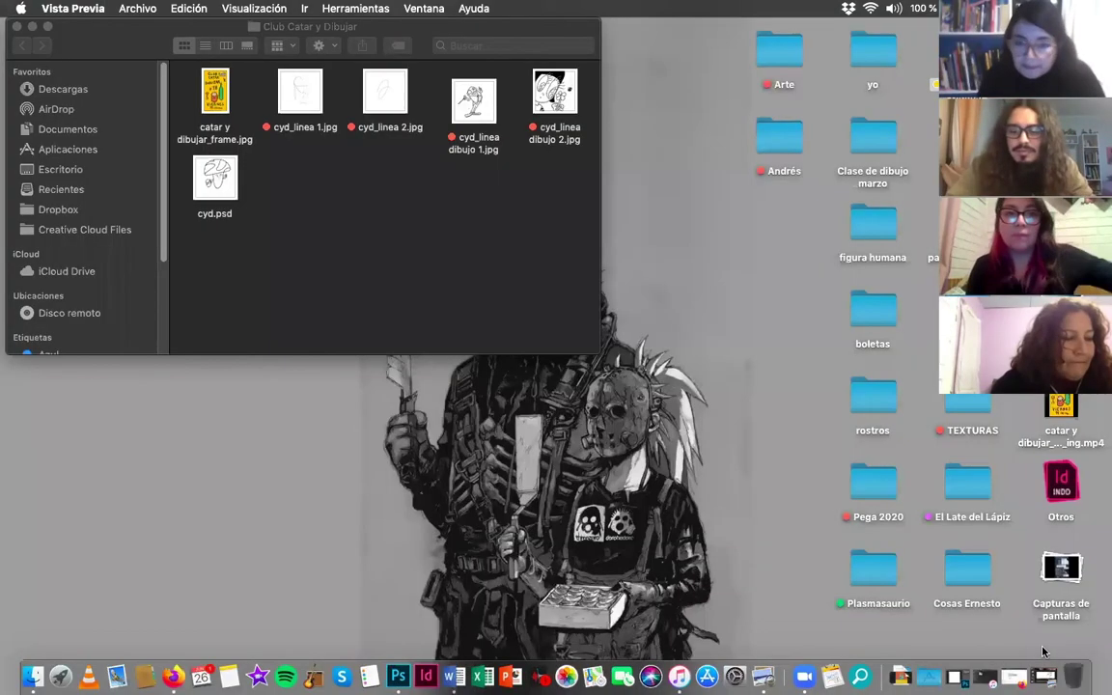
Put away the catar y dibujar.pdf presentation and switch to the cyd.psd document in Photoshop
click(1044, 652)
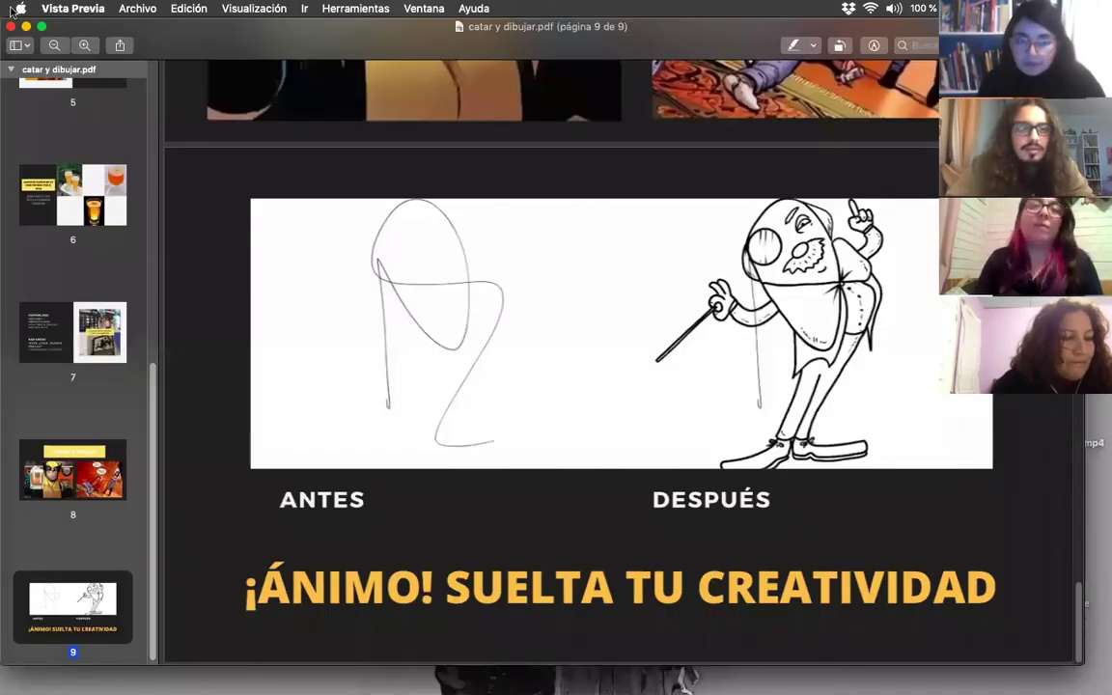
click(26, 26)
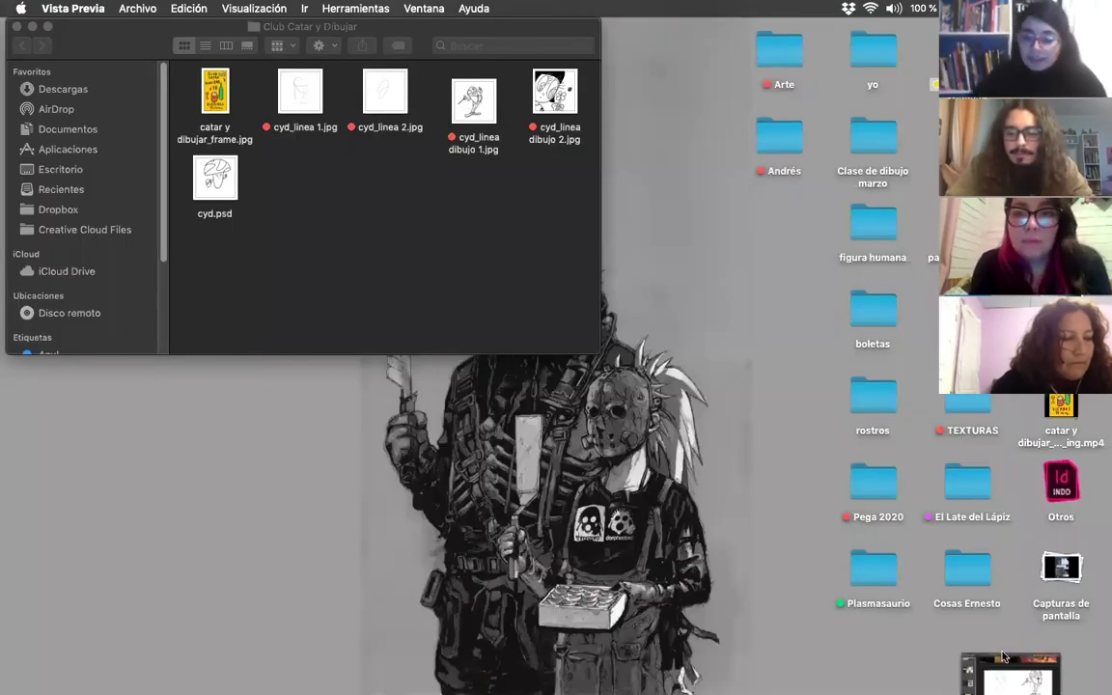
click(932, 671)
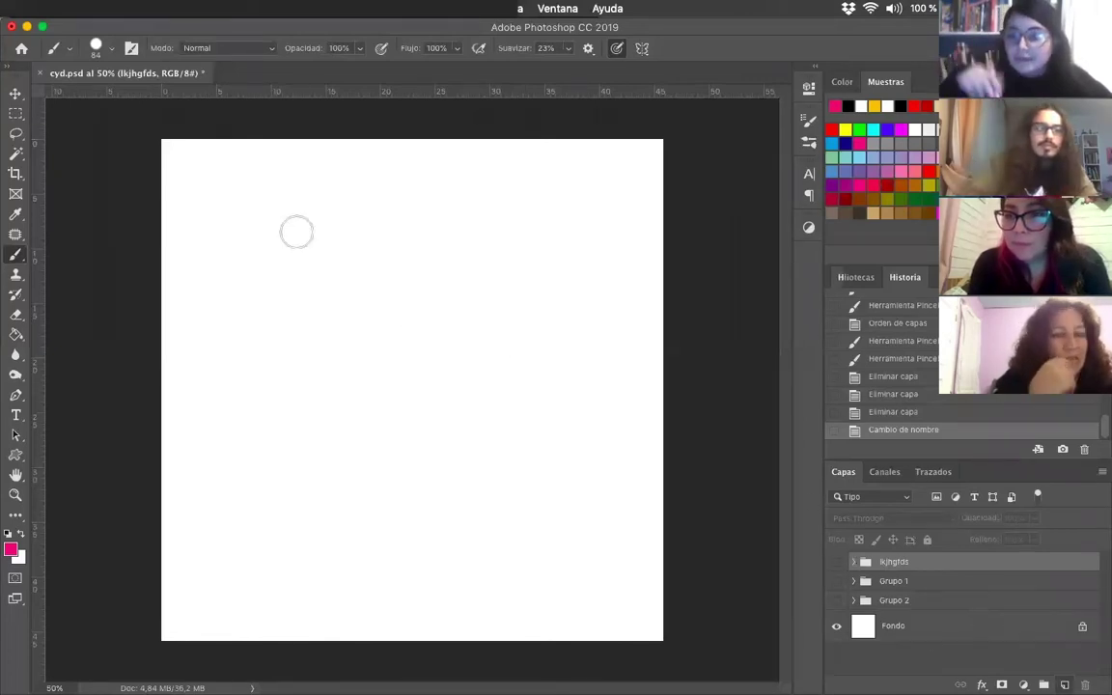
Add a new layer above the groups and set the round brush size to 7 px
key(alt+shift+super+n)
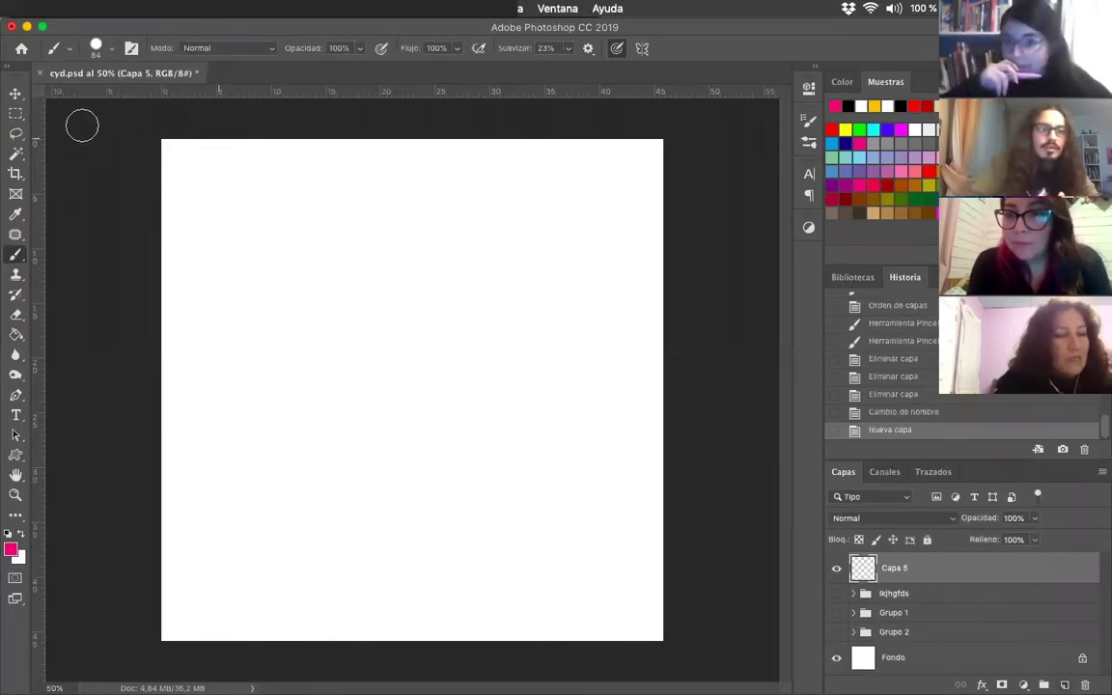
click(102, 49)
click(92, 94)
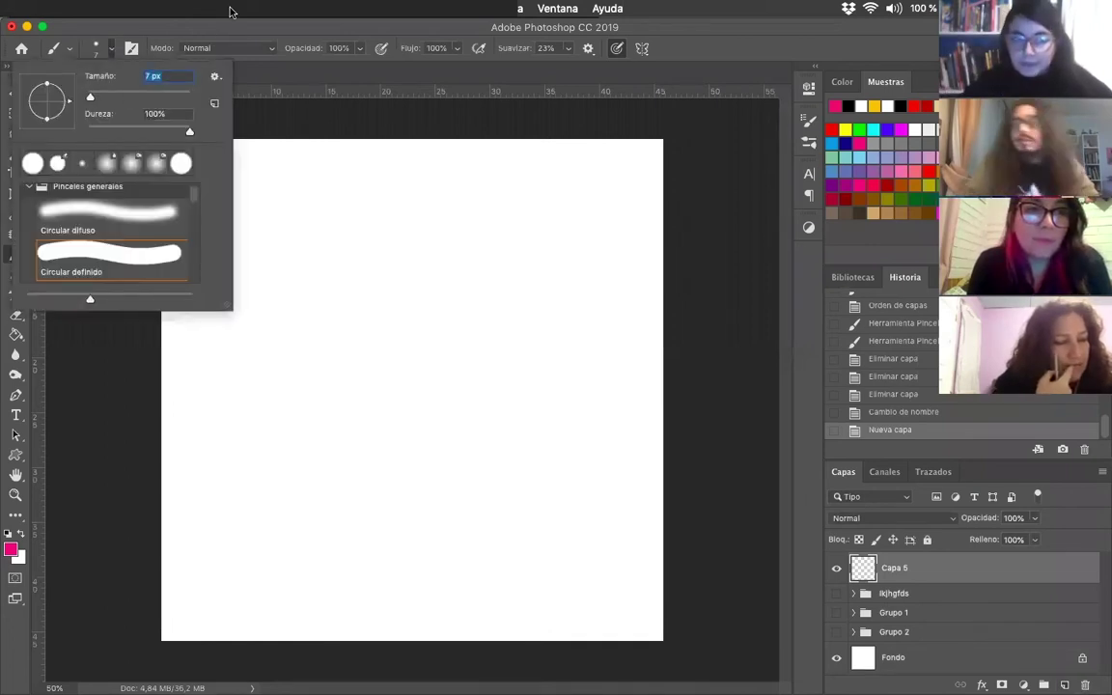
click(229, 11)
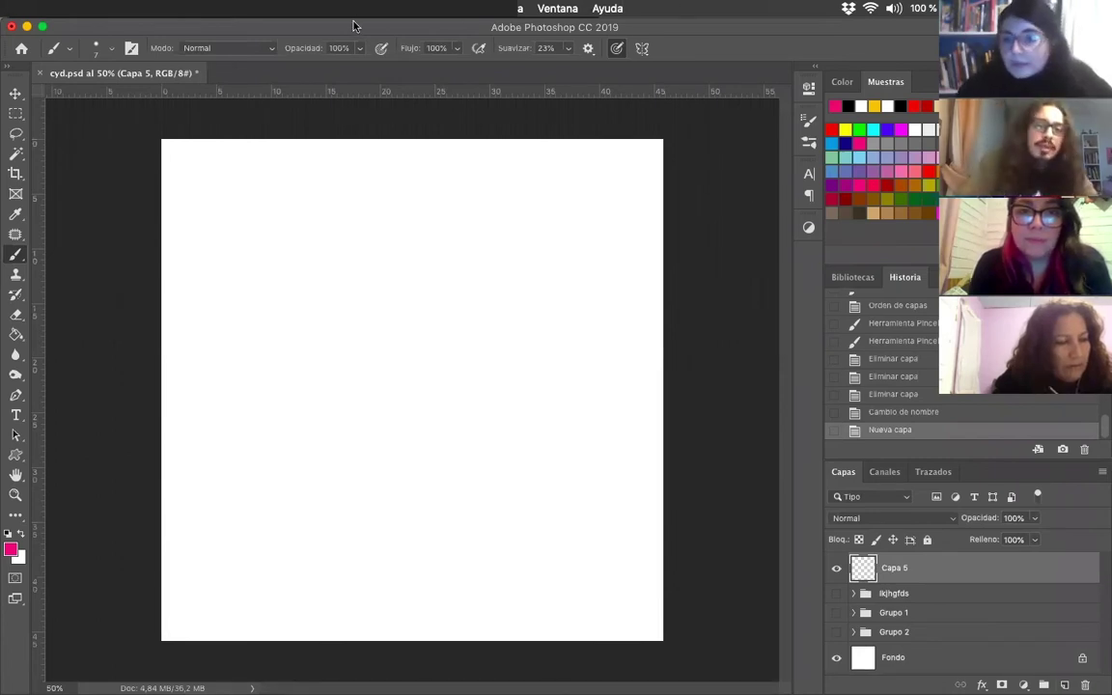
drag(353, 22, 217, 10)
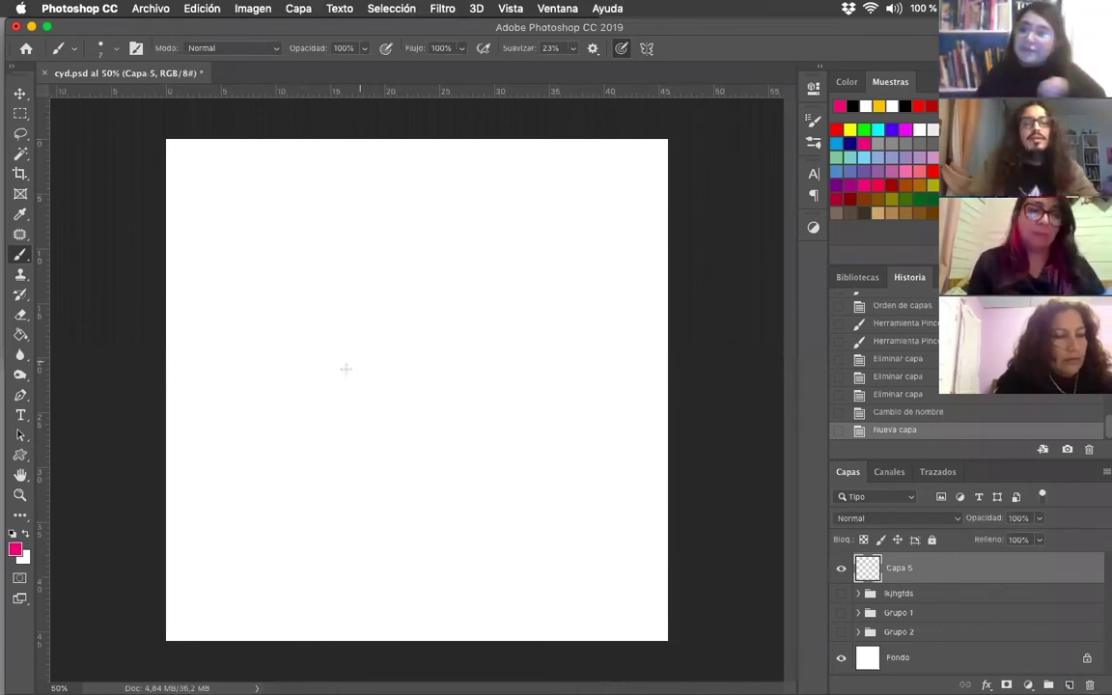
Try a freehand curve in pink, undo it, and reset the colours to default black and white
drag(456, 248, 353, 391)
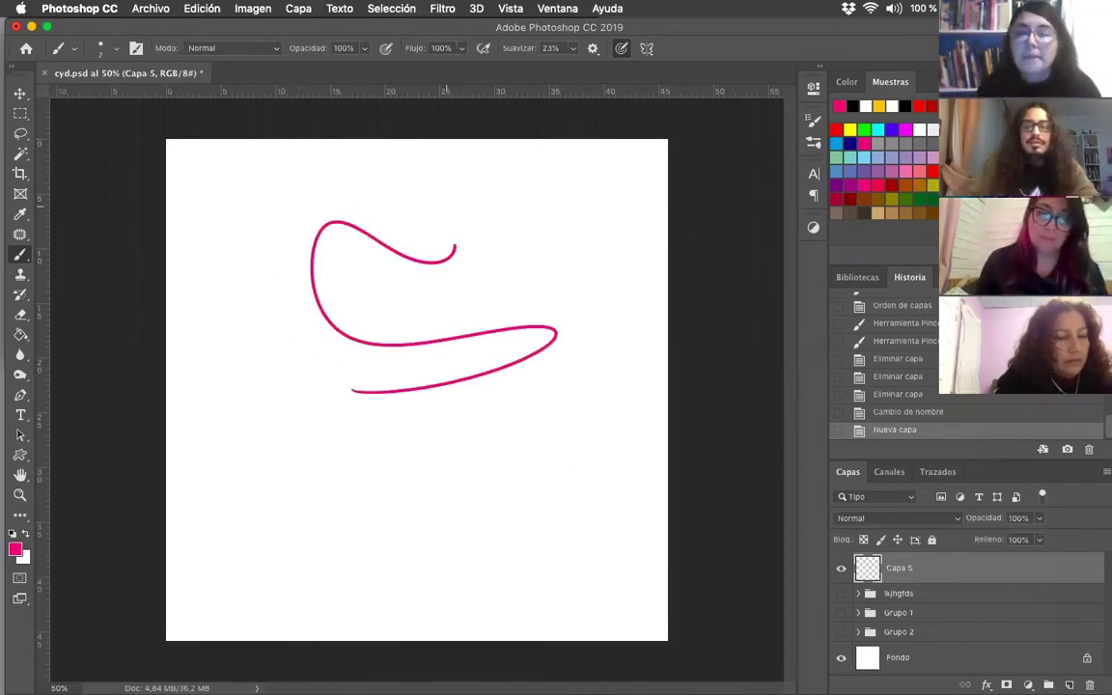
key(super+z)
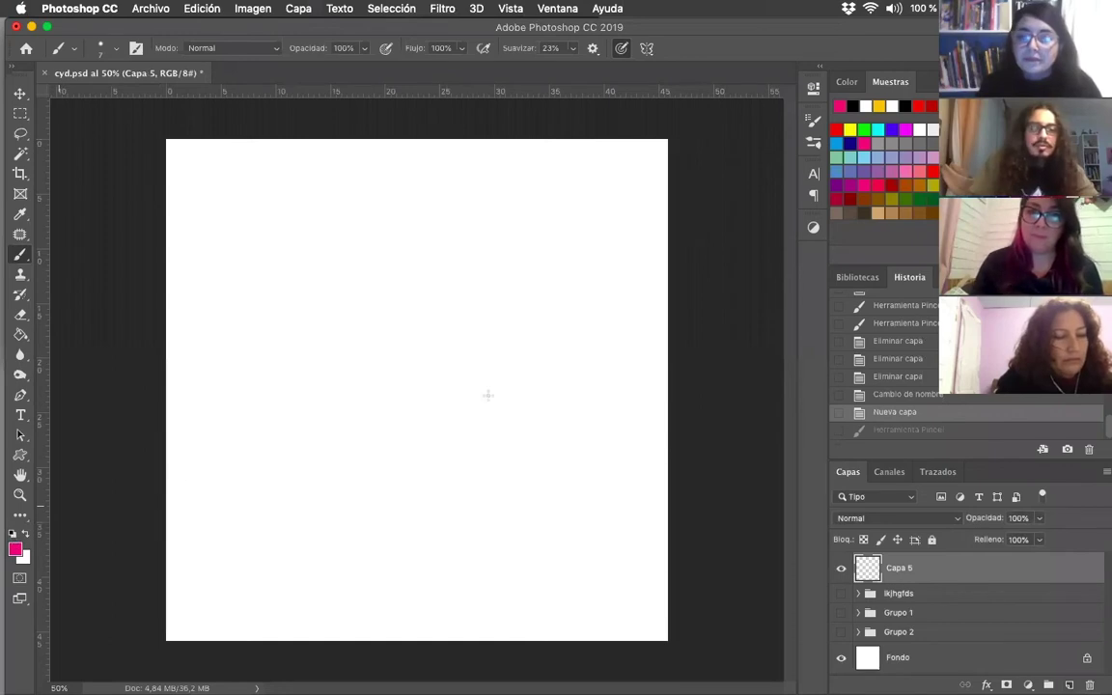
key(d)
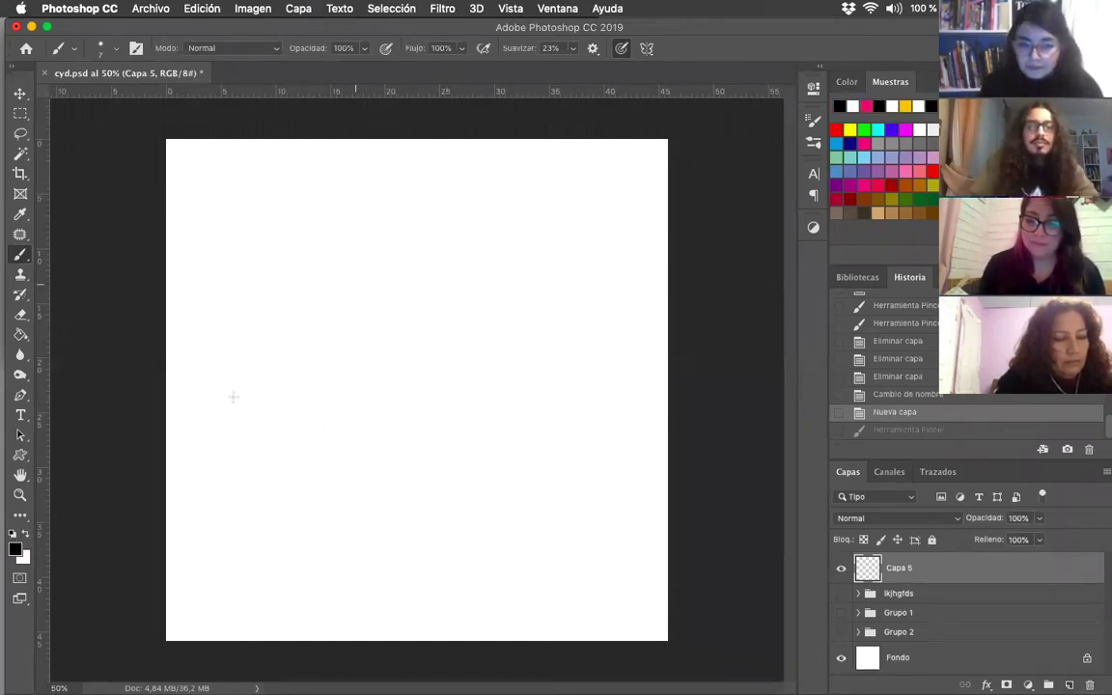
Try three freehand looping black lines on the new layer, undoing each one
drag(360, 364, 388, 498)
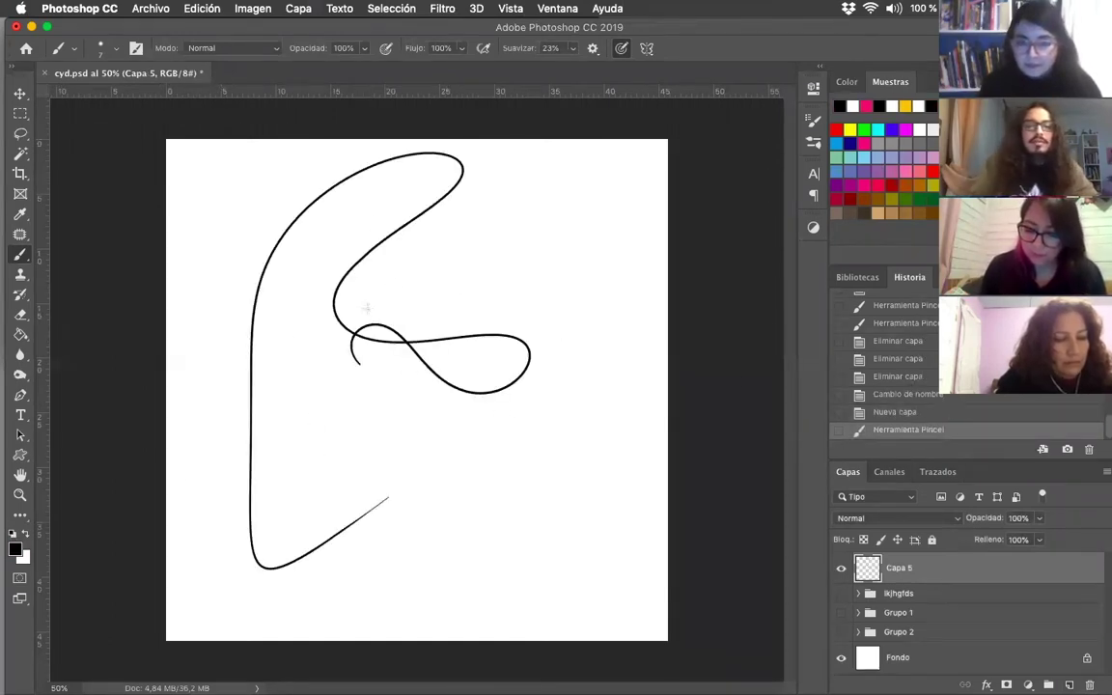
key(super+z)
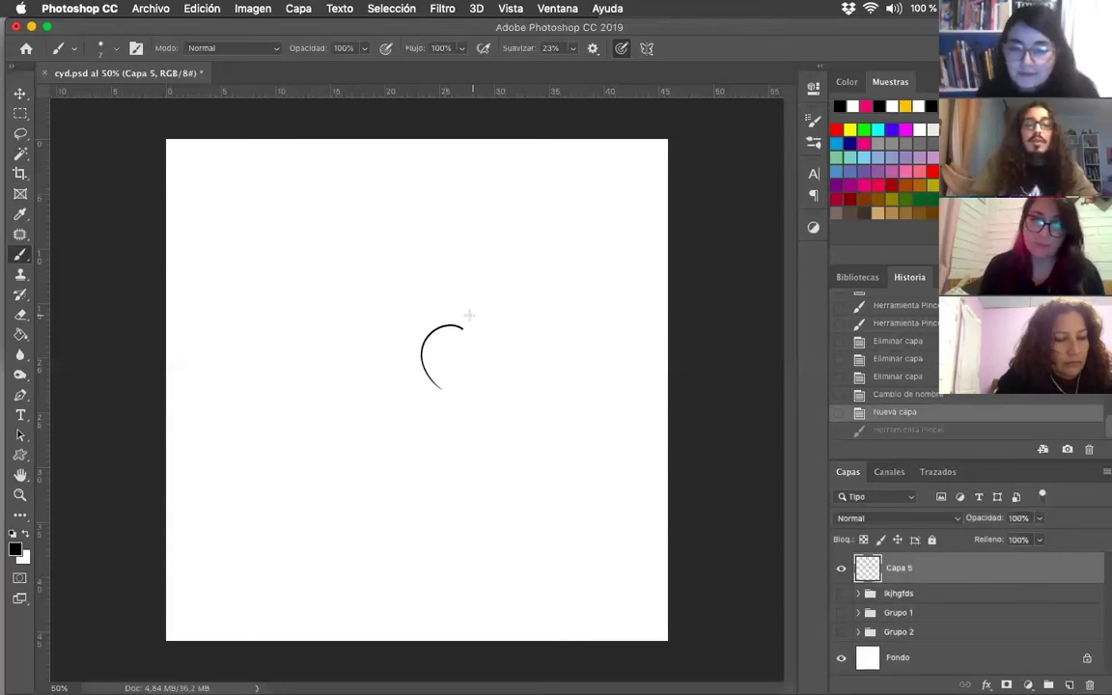
drag(469, 315, 387, 319)
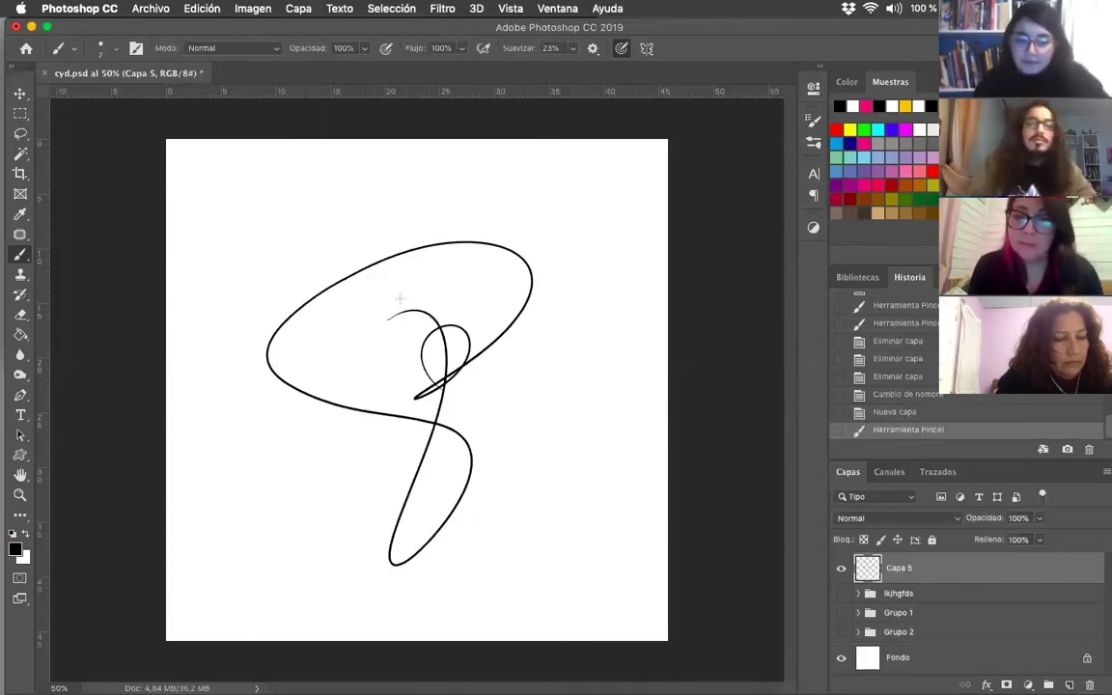
key(super+z)
mouse_move(397, 326)
mouse_down()
mouse_move(532, 420)
mouse_move(404, 314)
mouse_up()
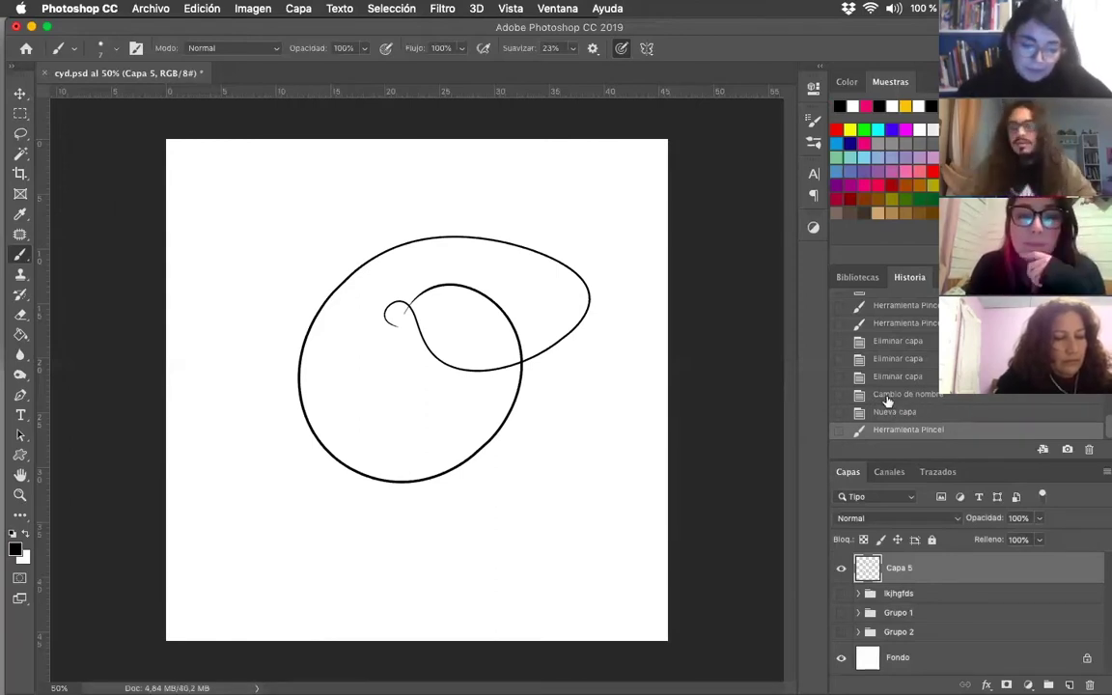
click(912, 413)
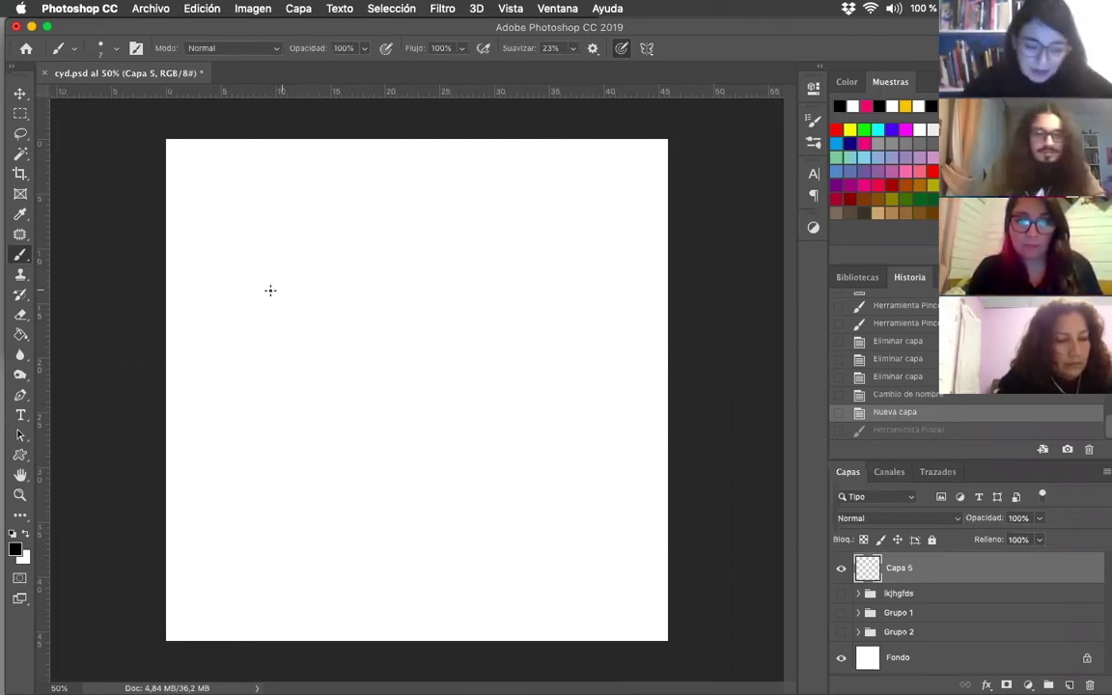
Draw one continuous winding black line across the canvas and rename its layer linea
mouse_move(259, 295)
mouse_down()
mouse_move(425, 379)
mouse_move(421, 429)
mouse_move(384, 543)
mouse_up()
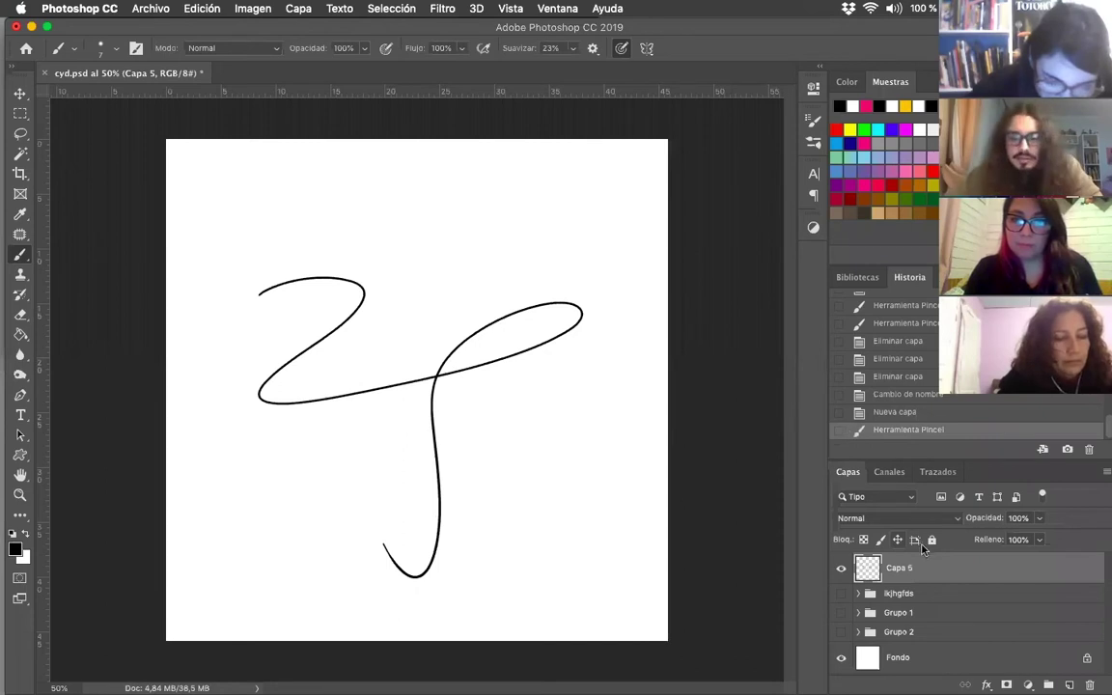
double_click(898, 568)
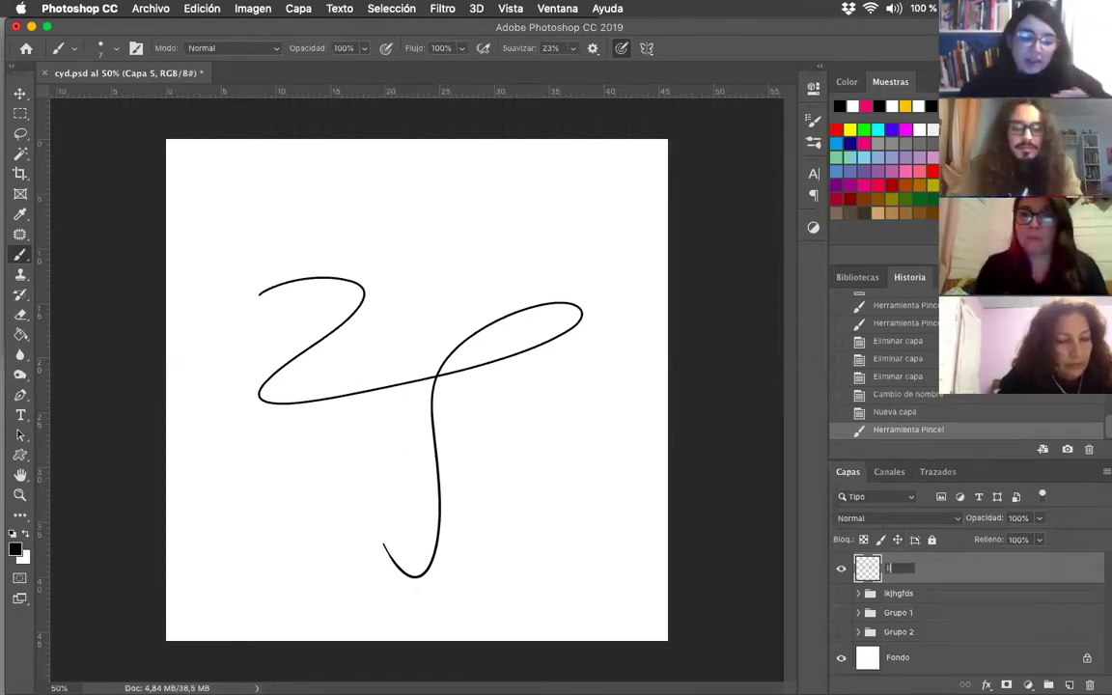
text(linea)
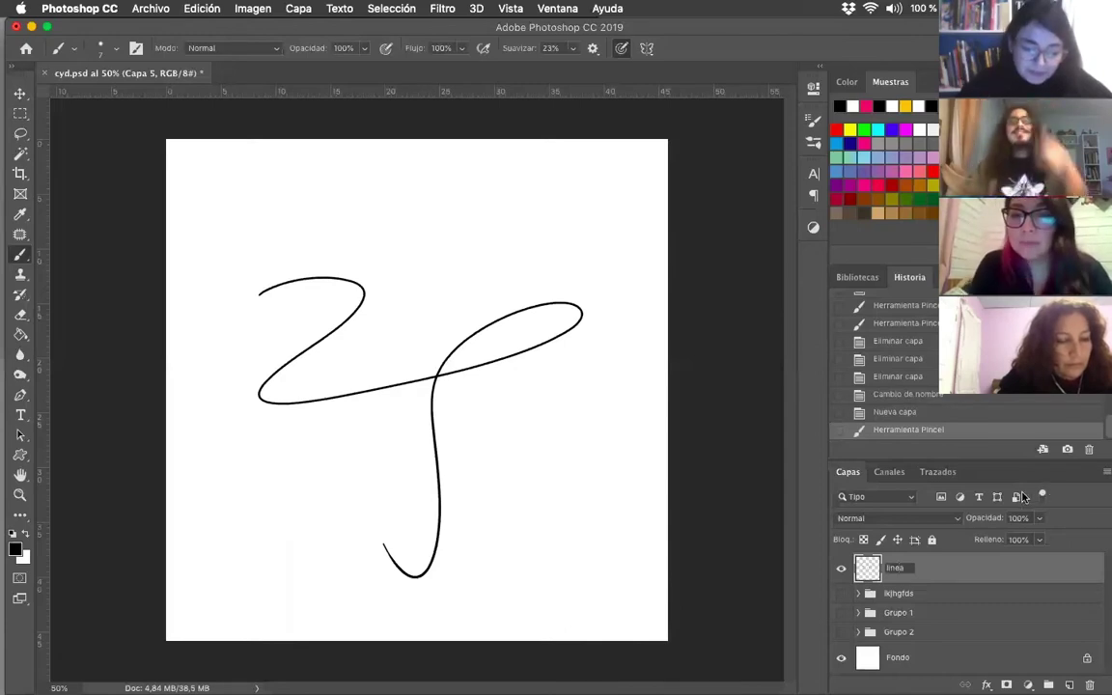
key(Return)
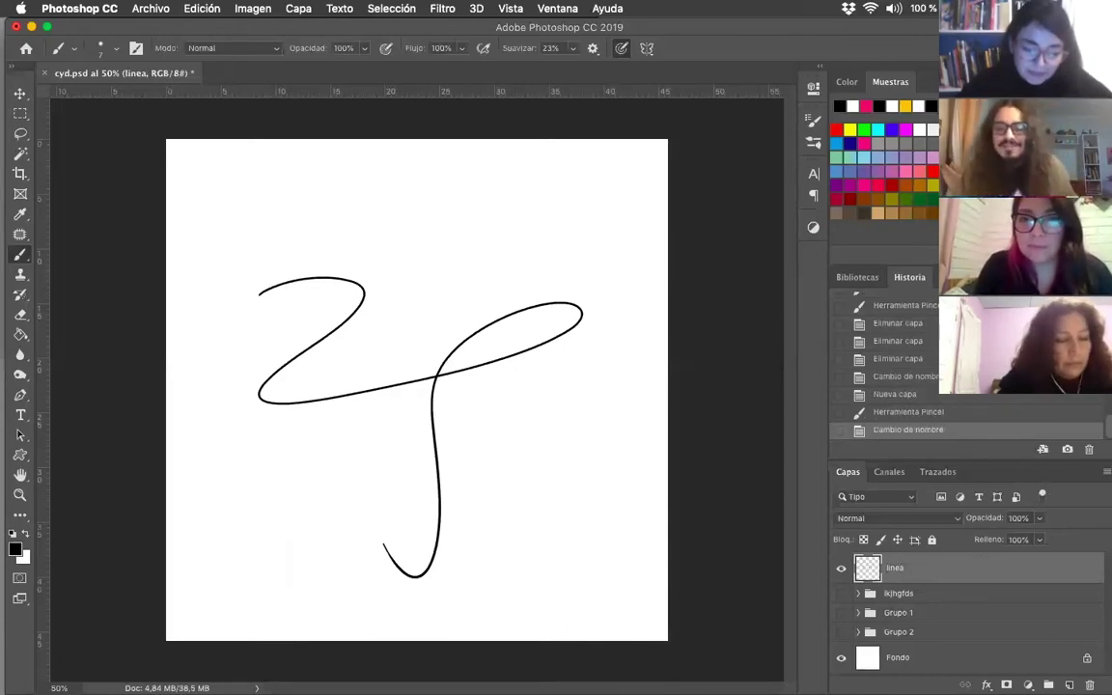
Lock the linea layer and add a new layer above it named dibujo
click(1069, 684)
click(895, 600)
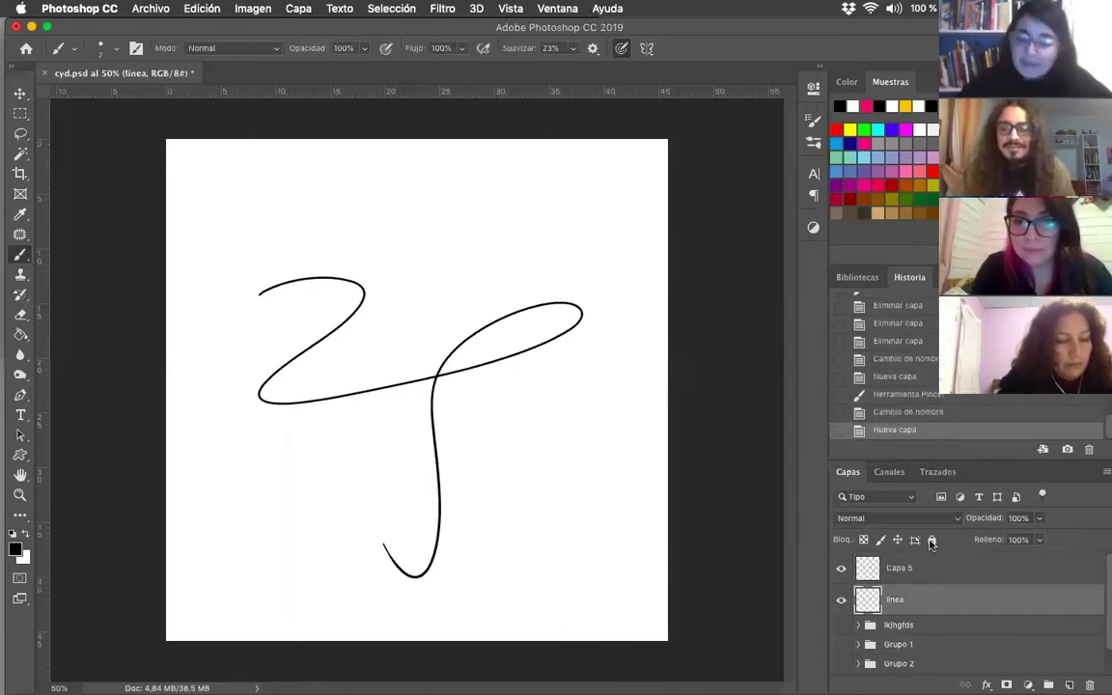
key(ctrl+slash)
double_click(899, 568)
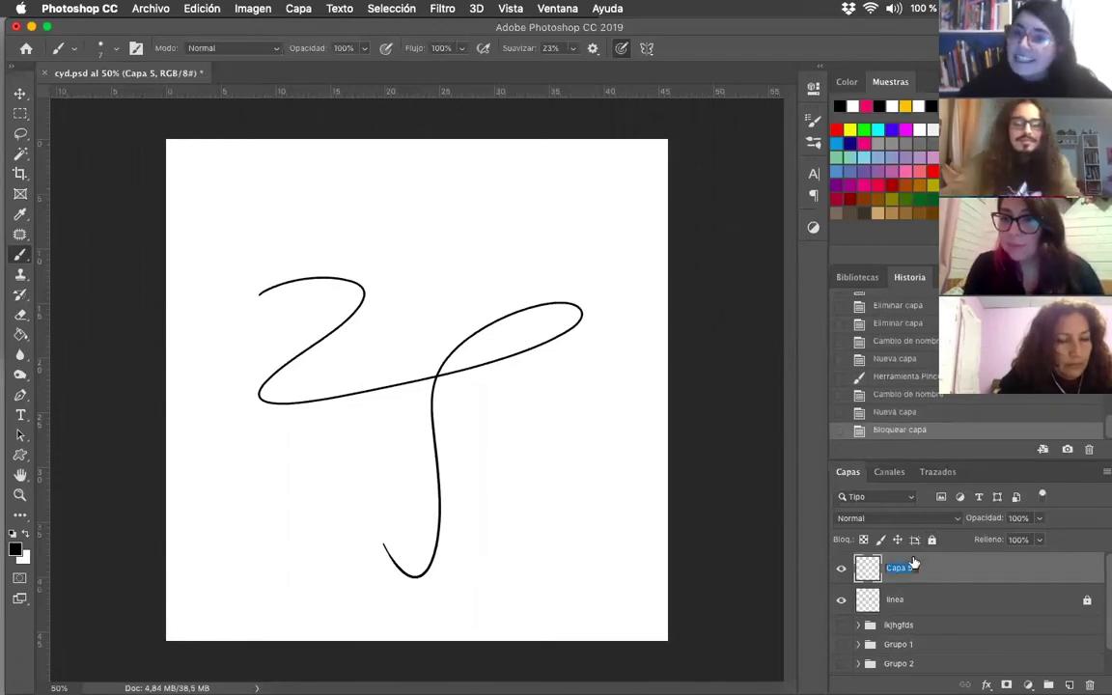
text(dibu)
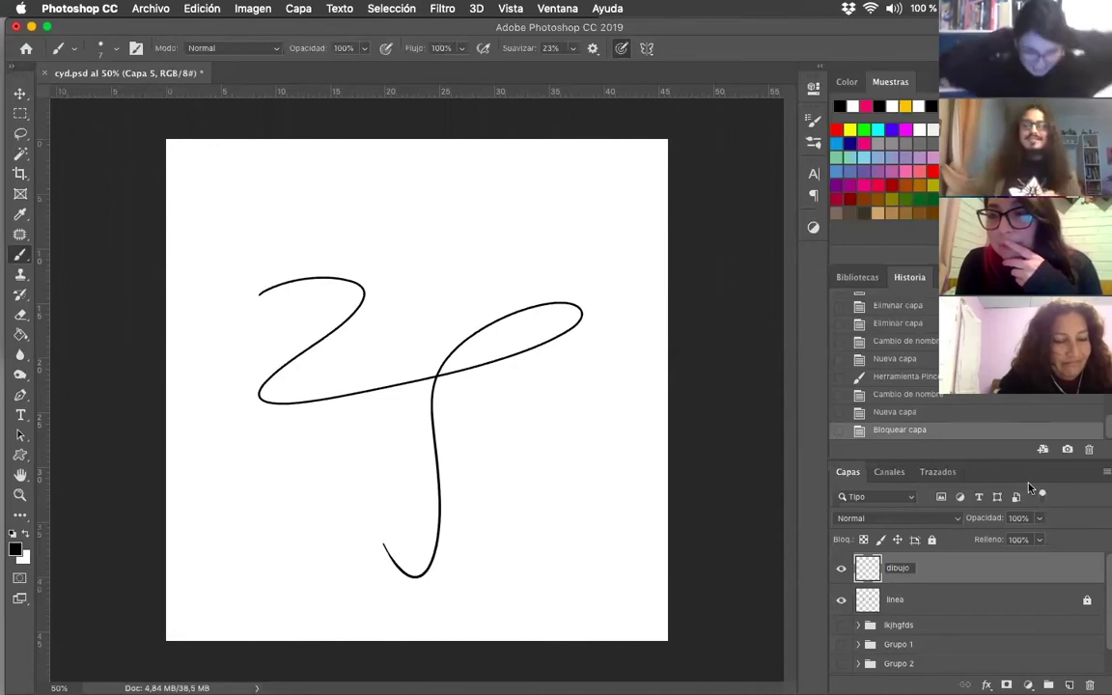
text(jo)
key(Return)
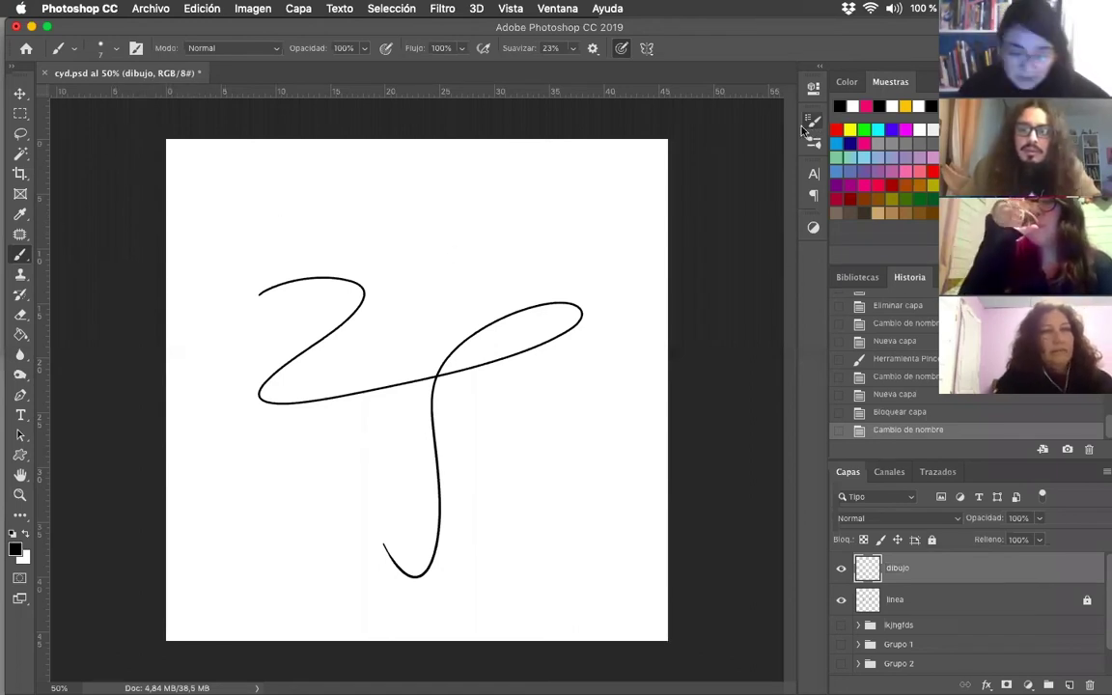
Increase the brush size to 10 px for drawing on the dibujo layer
key(F5)
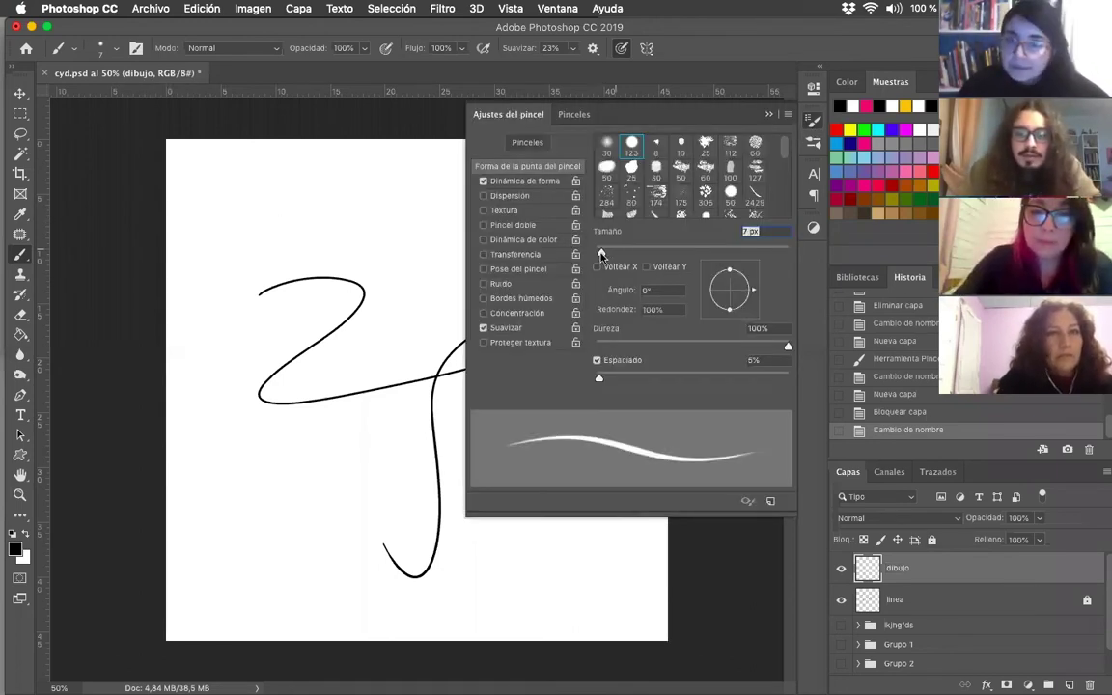
drag(601, 253, 605, 254)
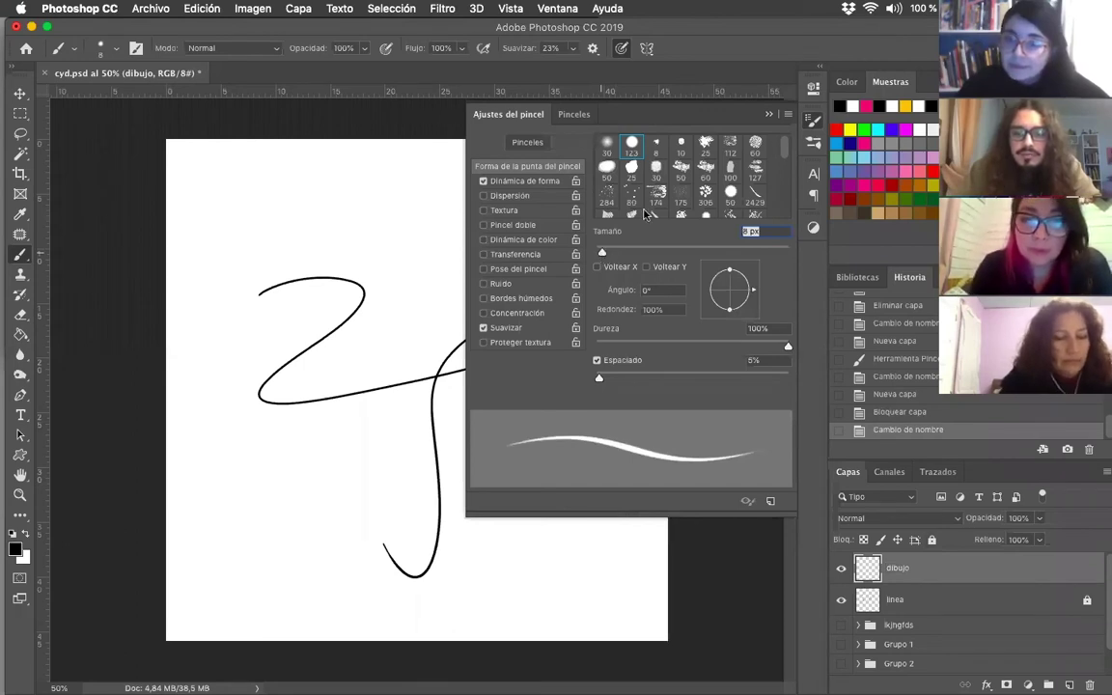
click(770, 114)
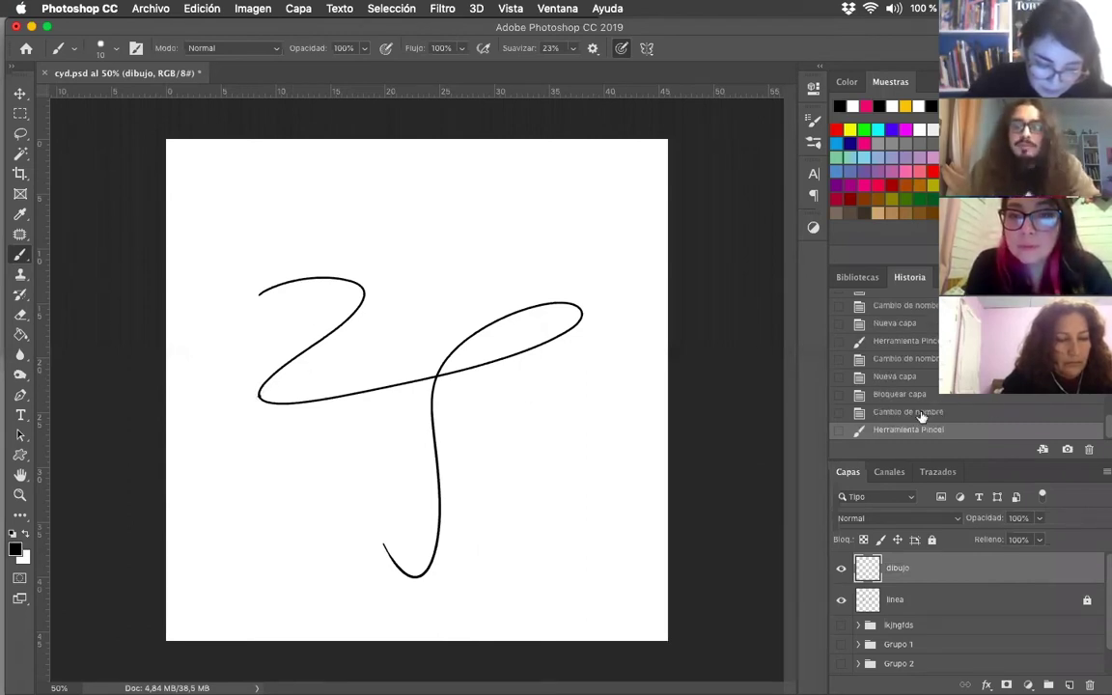
Try a thick stroke joining the two left ends of the guide line, and undo it
scroll(922, 415, down, 1)
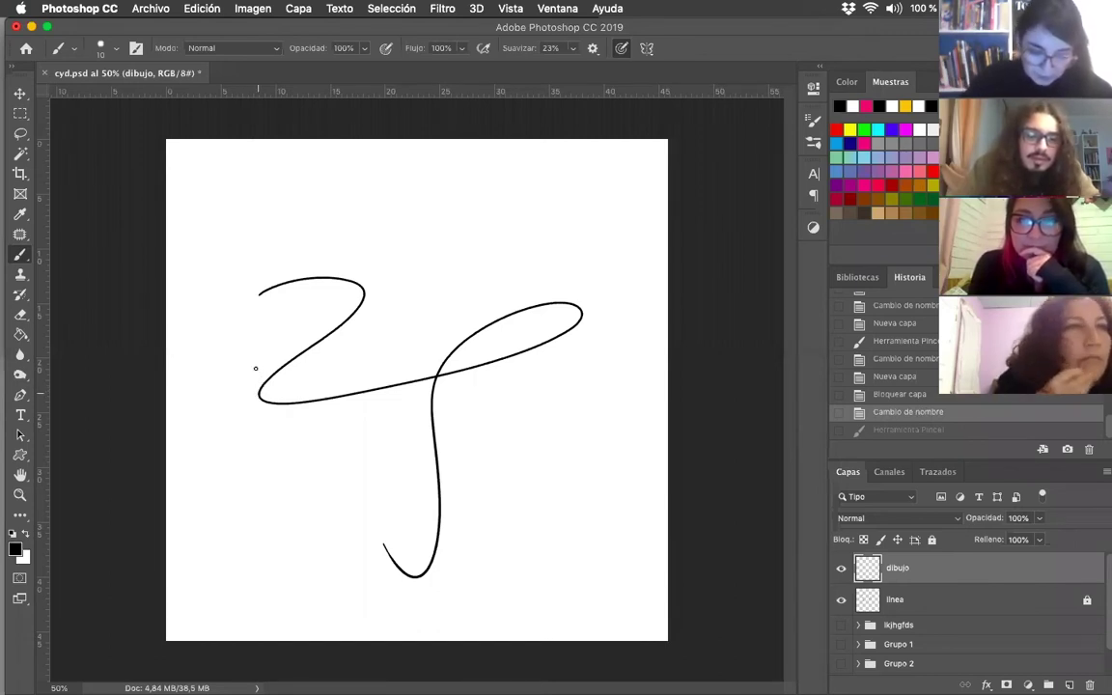
drag(259, 294, 257, 396)
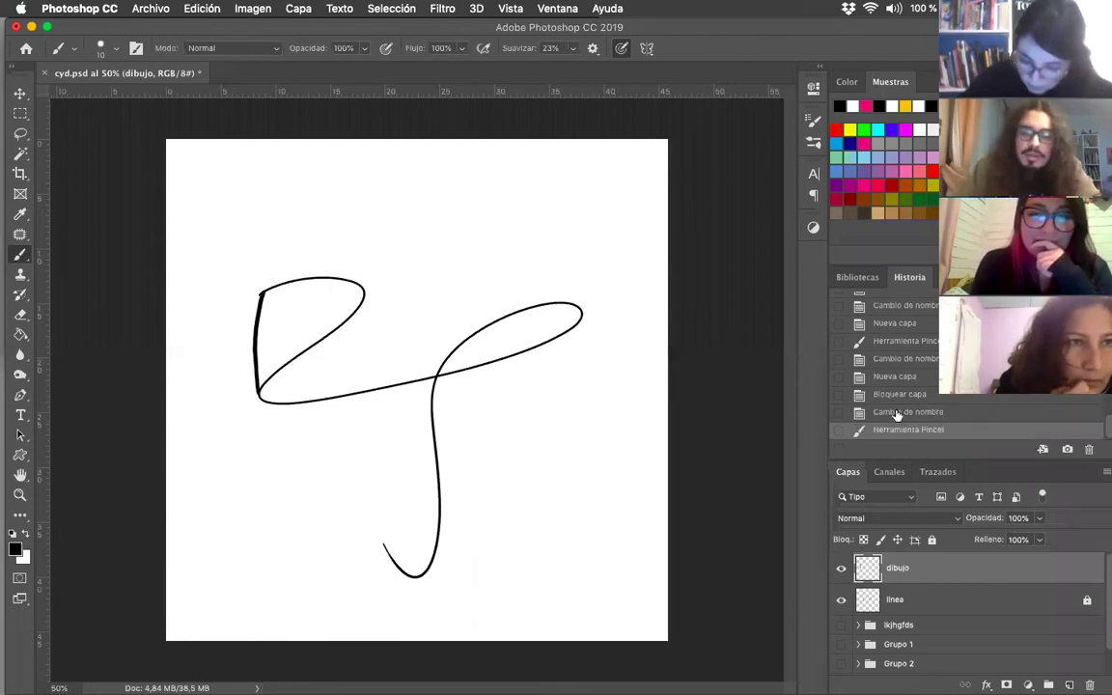
key(super+z)
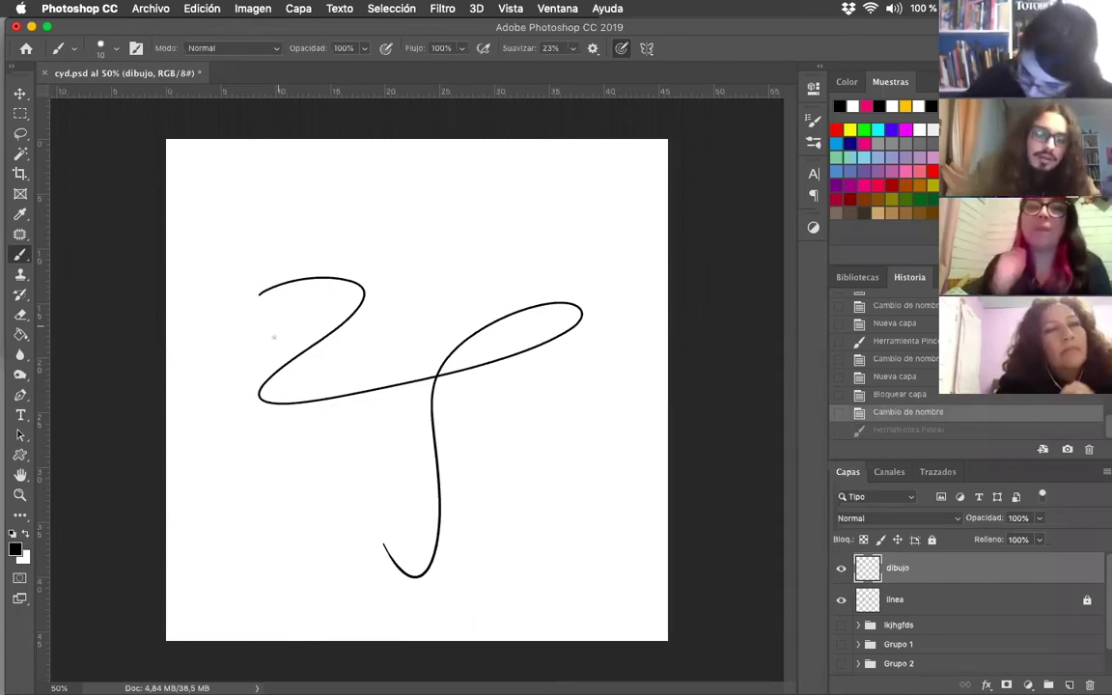
Draw a domed cap outline from the guide line's left bend to its right loop, with an irregular patch at the cap's upper edge
drag(258, 396, 280, 256)
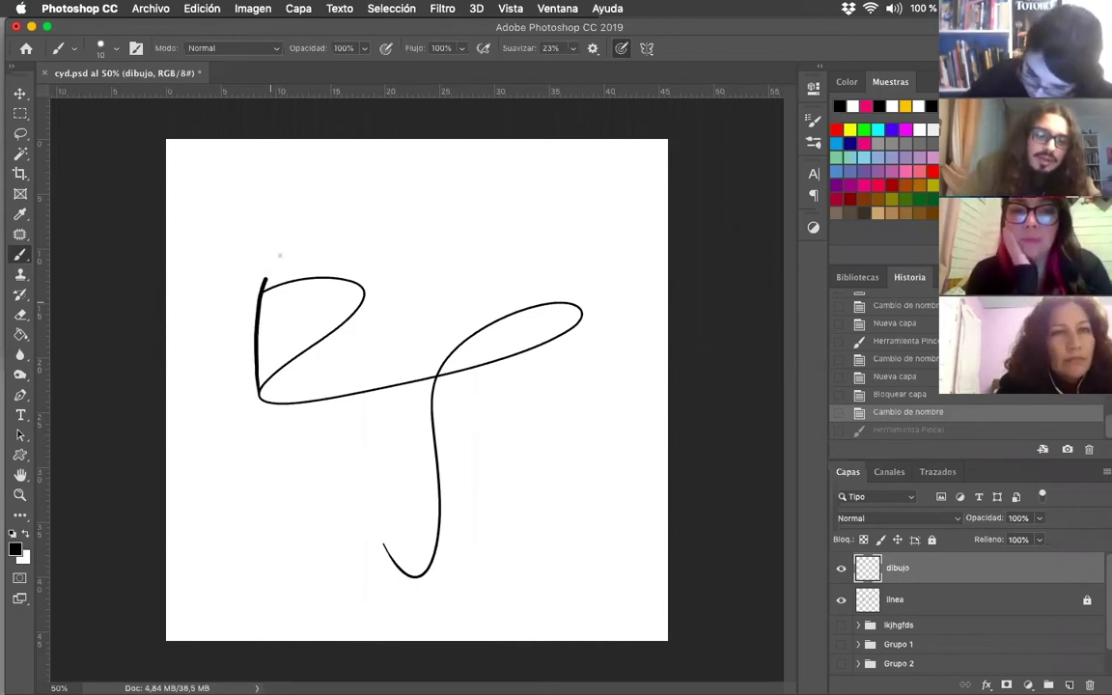
mouse_move(369, 180)
mouse_down()
mouse_move(499, 176)
mouse_move(555, 241)
mouse_up()
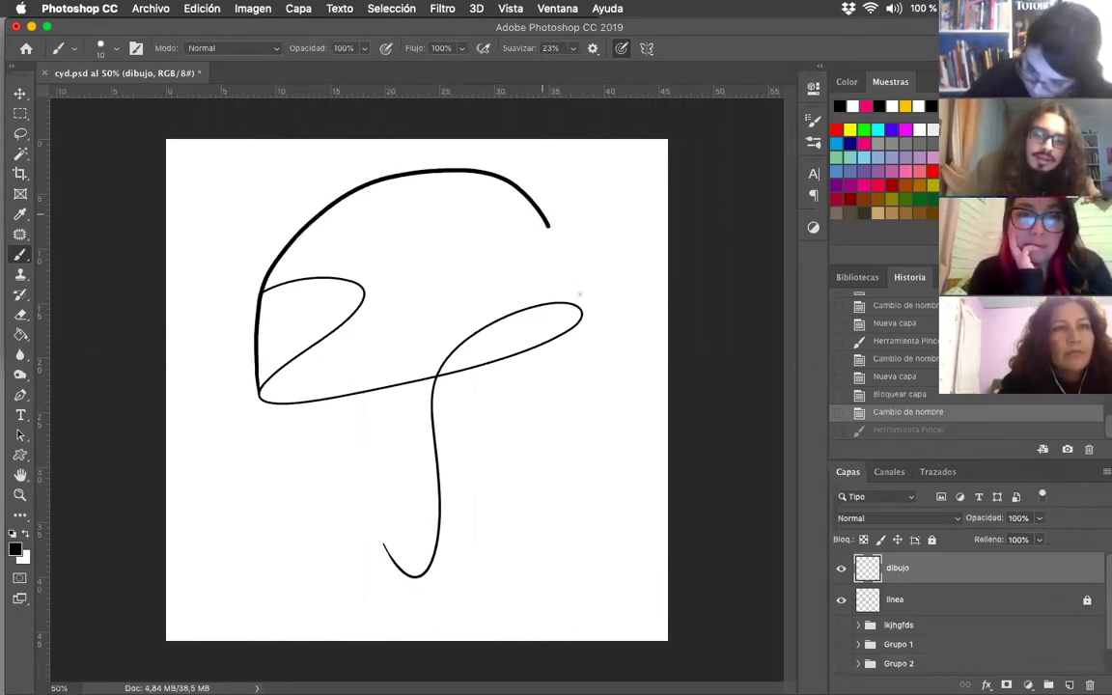
drag(582, 311, 582, 311)
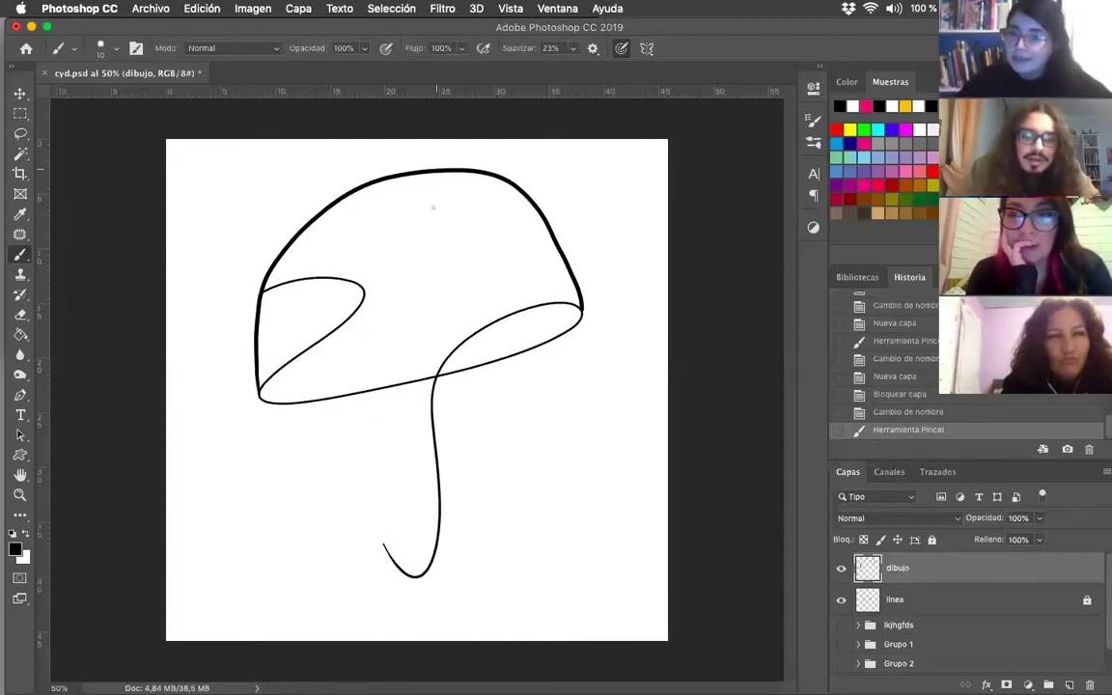
mouse_move(432, 172)
mouse_down()
mouse_move(503, 245)
mouse_move(533, 206)
mouse_up()
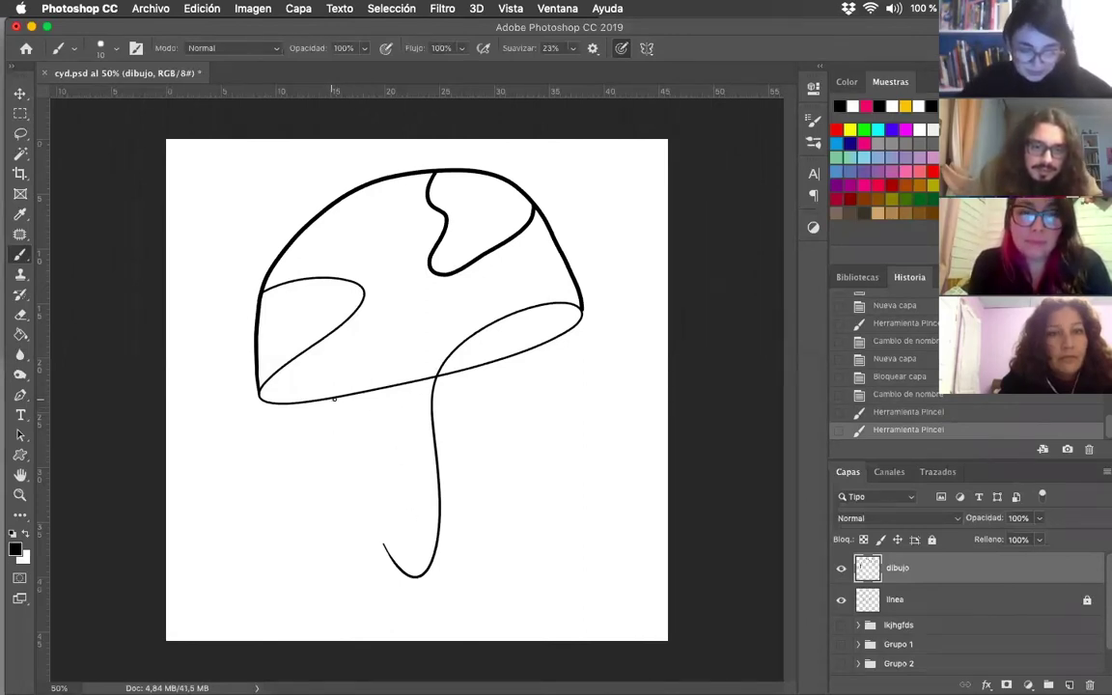
Draw the stem's left side from under the cap to the guide line's bottom hook, with two short slanted strokes partway down
drag(336, 401, 346, 430)
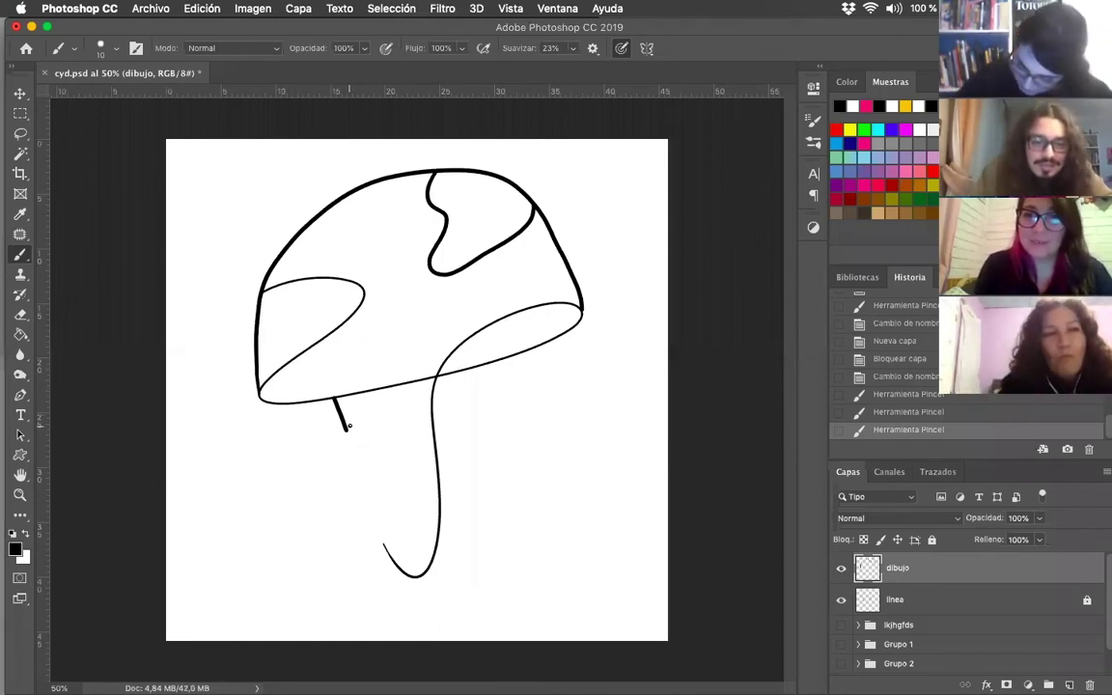
mouse_move(330, 454)
mouse_down()
mouse_move(315, 468)
mouse_move(358, 448)
mouse_move(399, 570)
mouse_up()
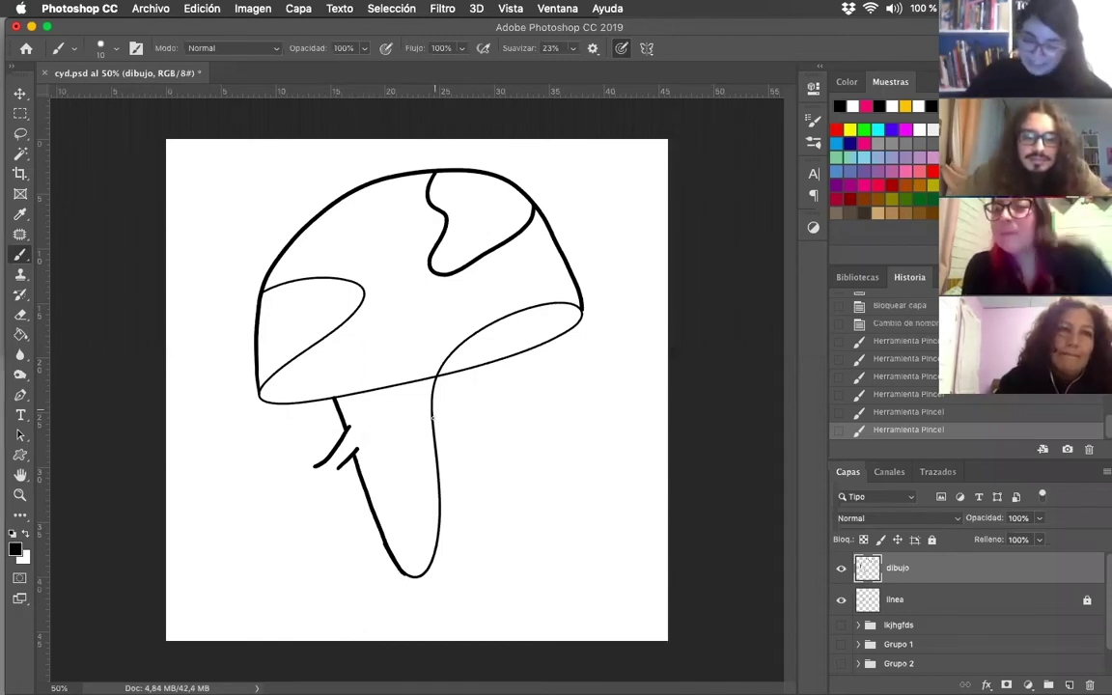
Draw two short upward-curving strokes outward from the right side of the stem to form the right arm
drag(434, 413, 465, 433)
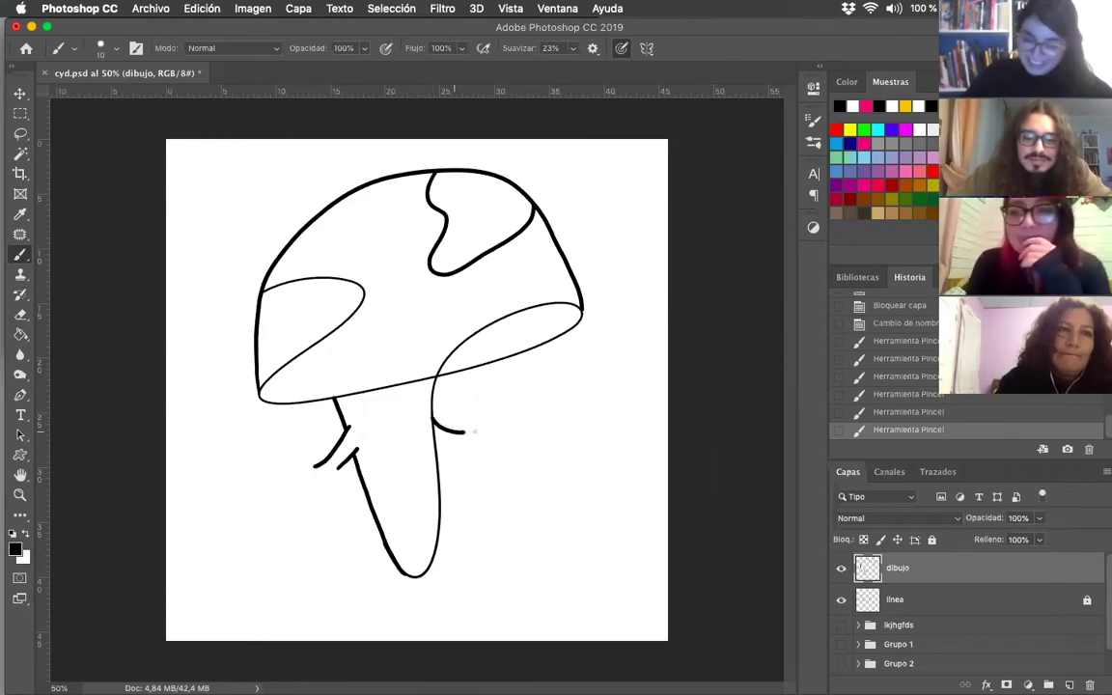
click(890, 412)
key(super+z)
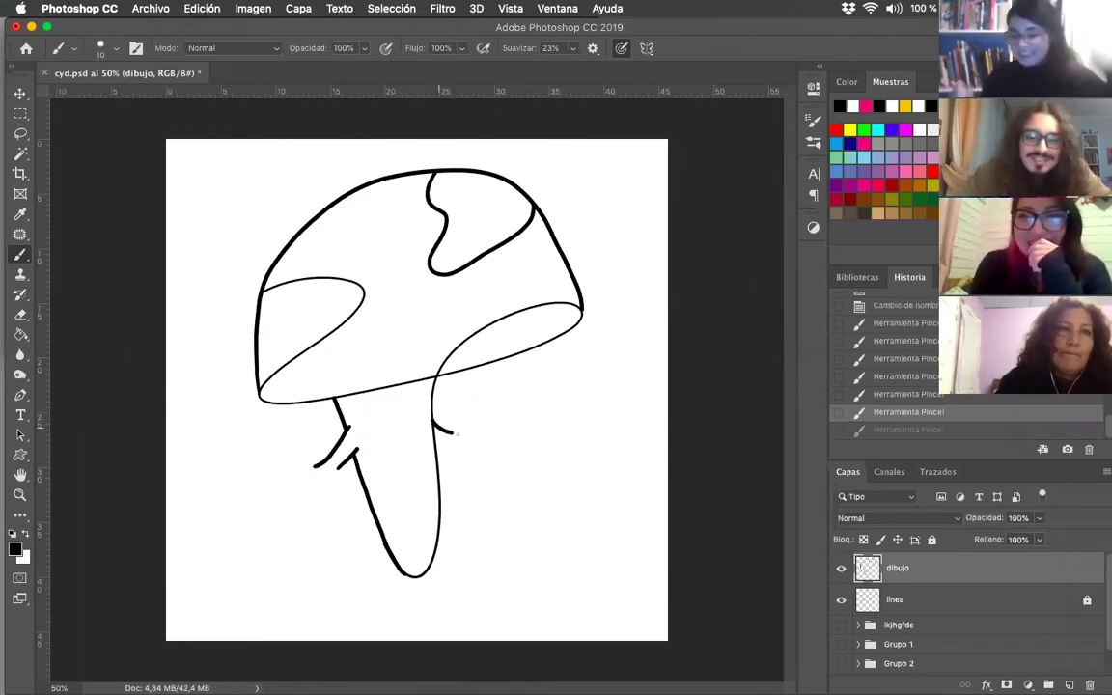
mouse_move(434, 423)
mouse_down()
mouse_move(473, 421)
mouse_move(482, 436)
mouse_up()
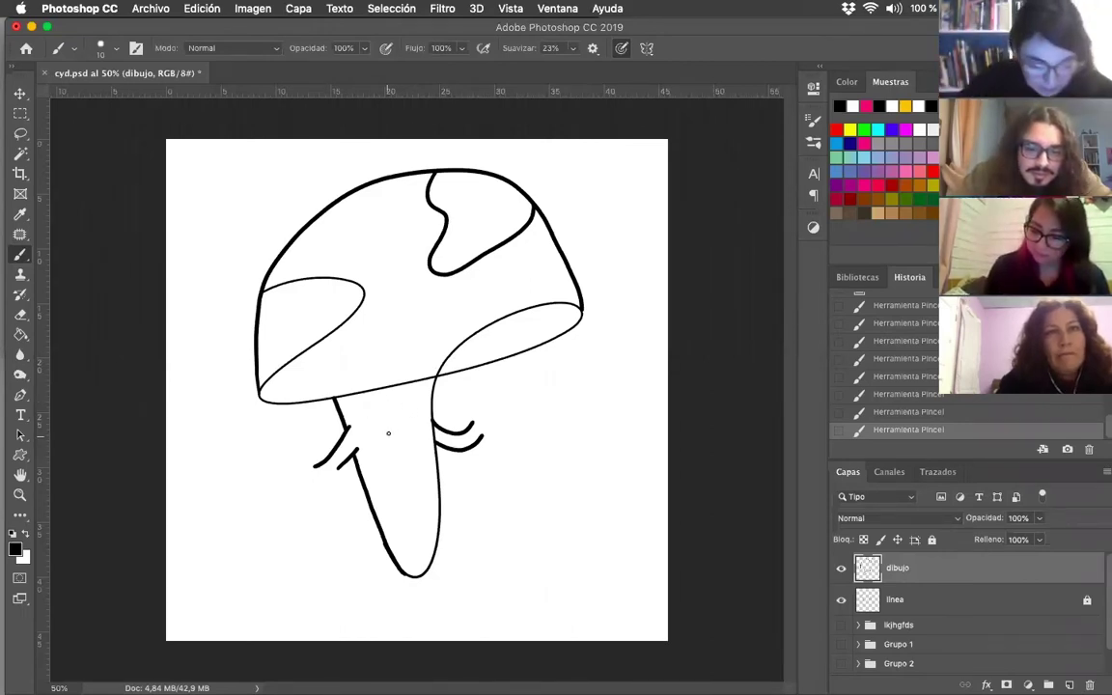
Draw a small curved nose on the upper stem with two oval eyes above it
drag(389, 441, 404, 440)
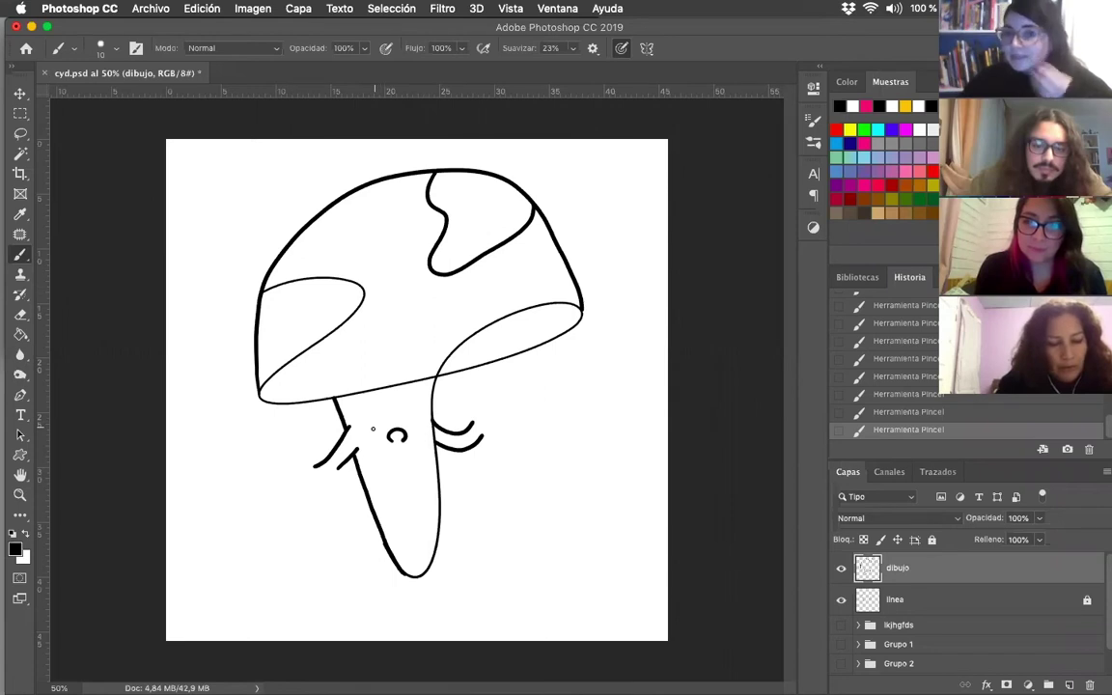
drag(373, 428, 406, 413)
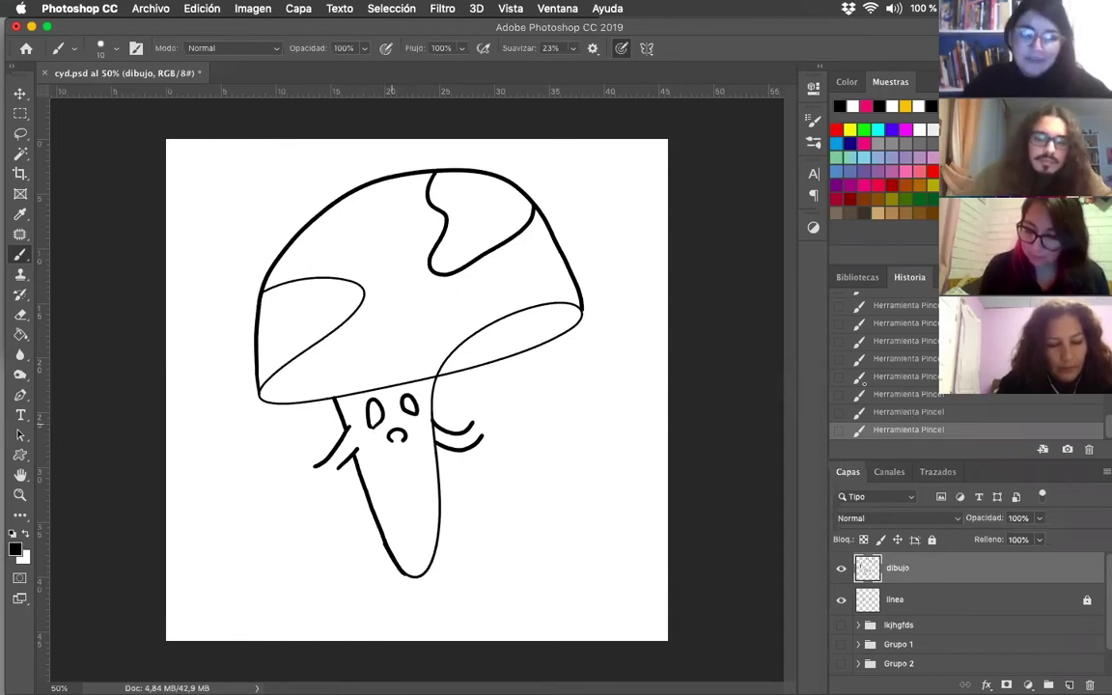
key(super+z)
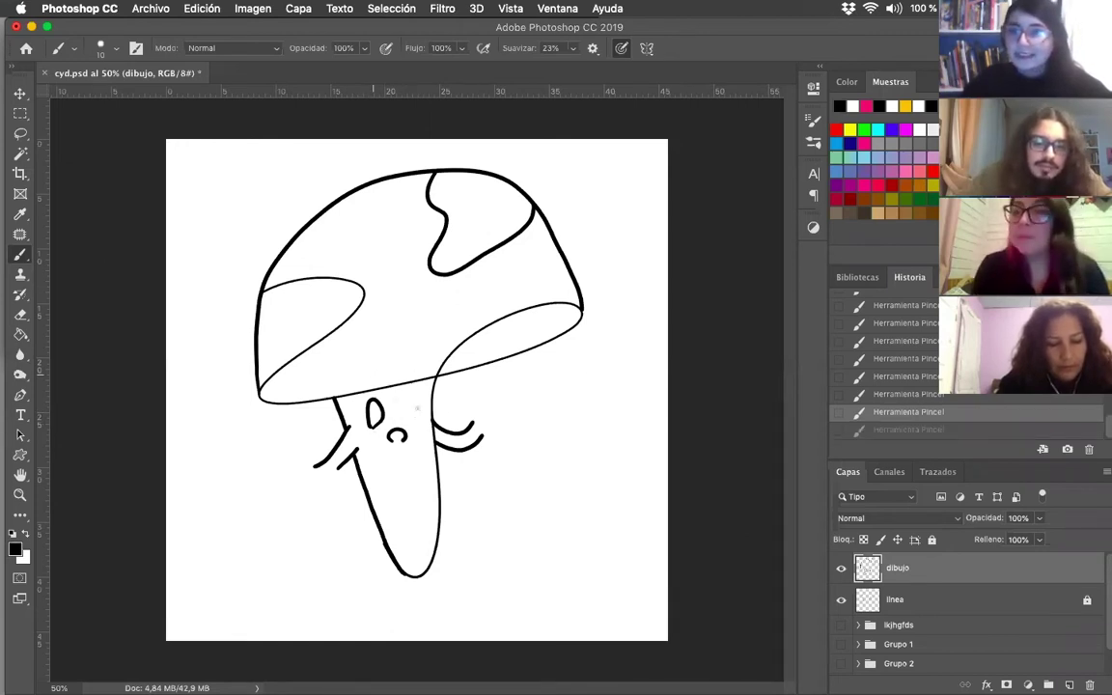
mouse_move(399, 412)
mouse_down()
mouse_move(418, 416)
mouse_move(401, 416)
mouse_up()
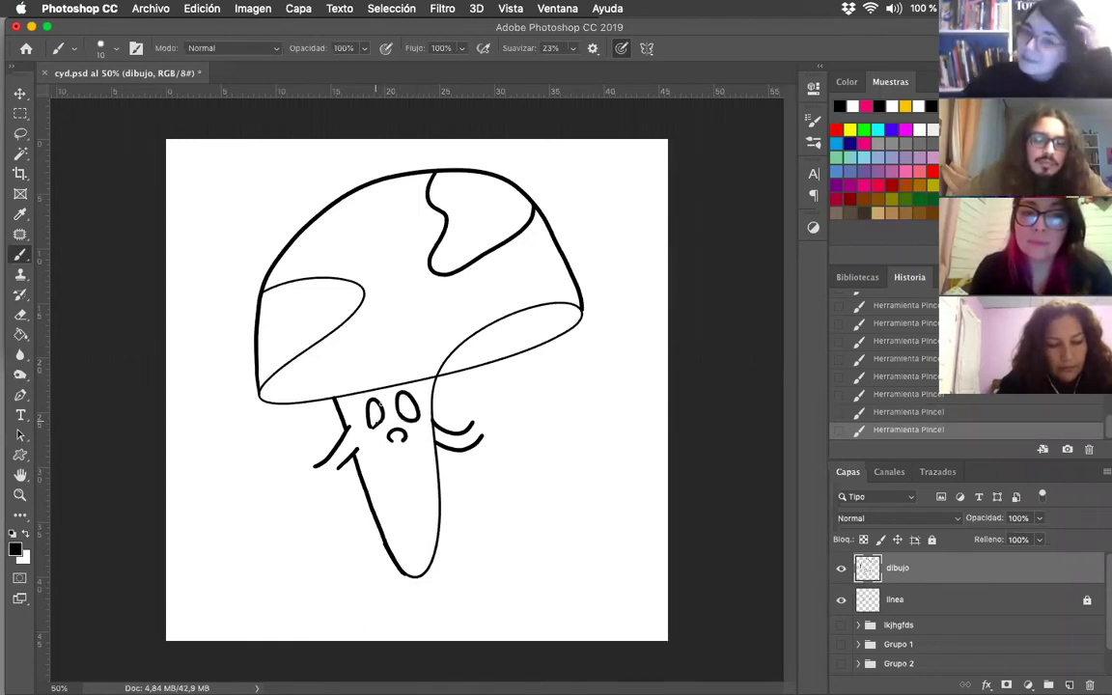
Draw a small pupil inside each eye and a smiling mouth below the nose
drag(375, 422, 379, 423)
drag(406, 416, 412, 416)
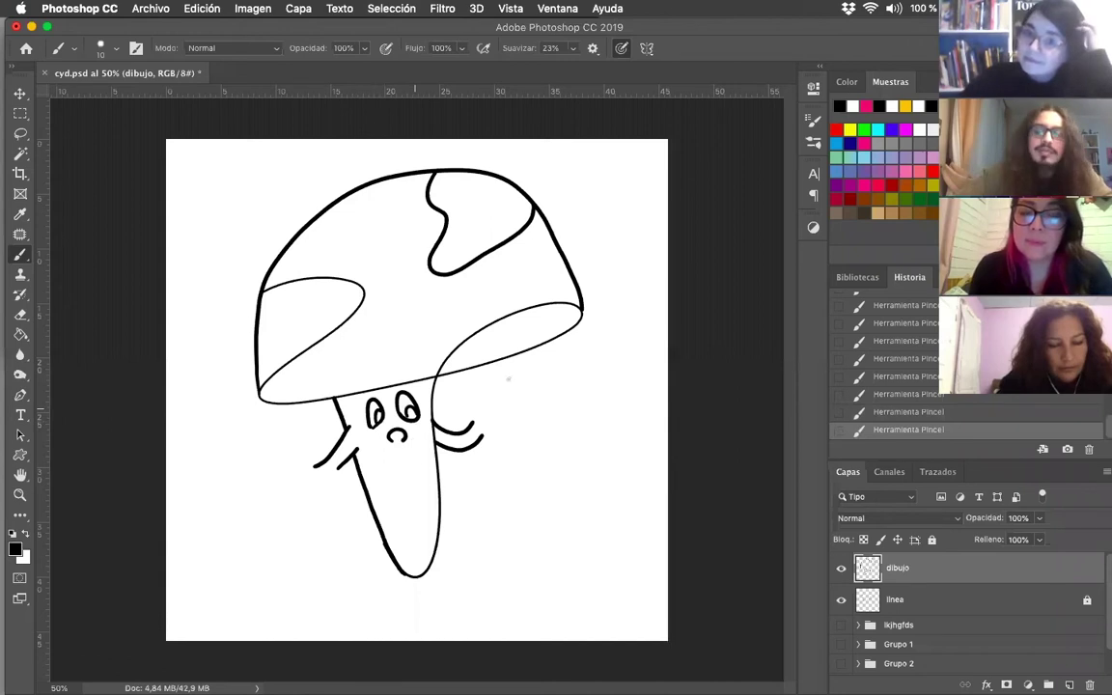
key(super+z)
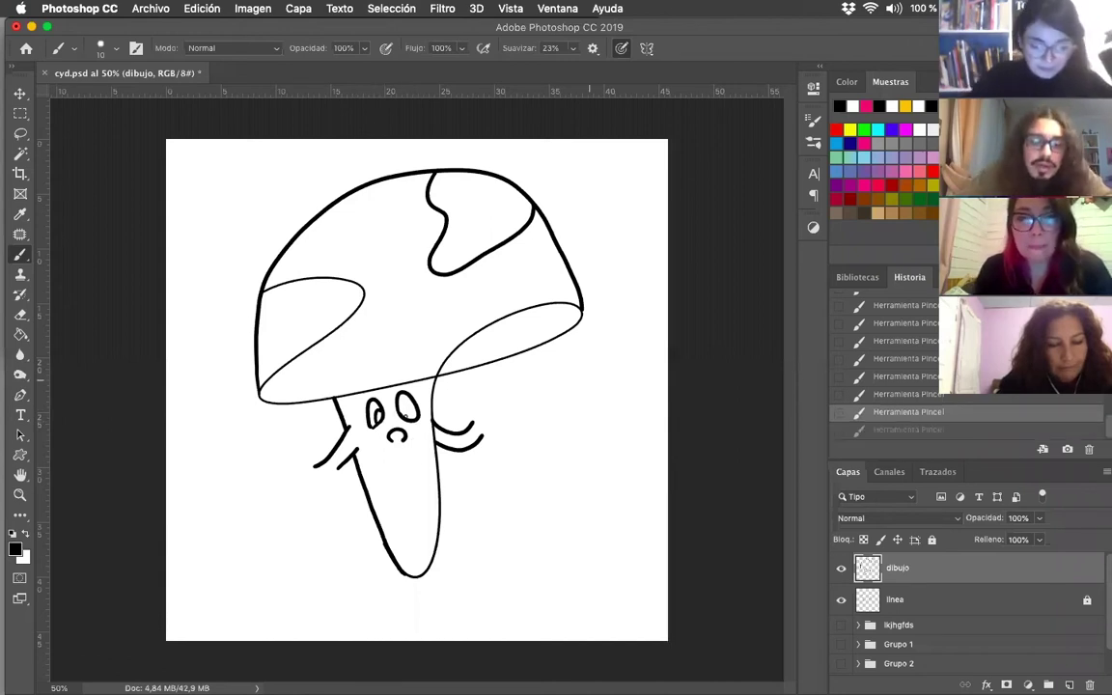
drag(405, 417, 412, 417)
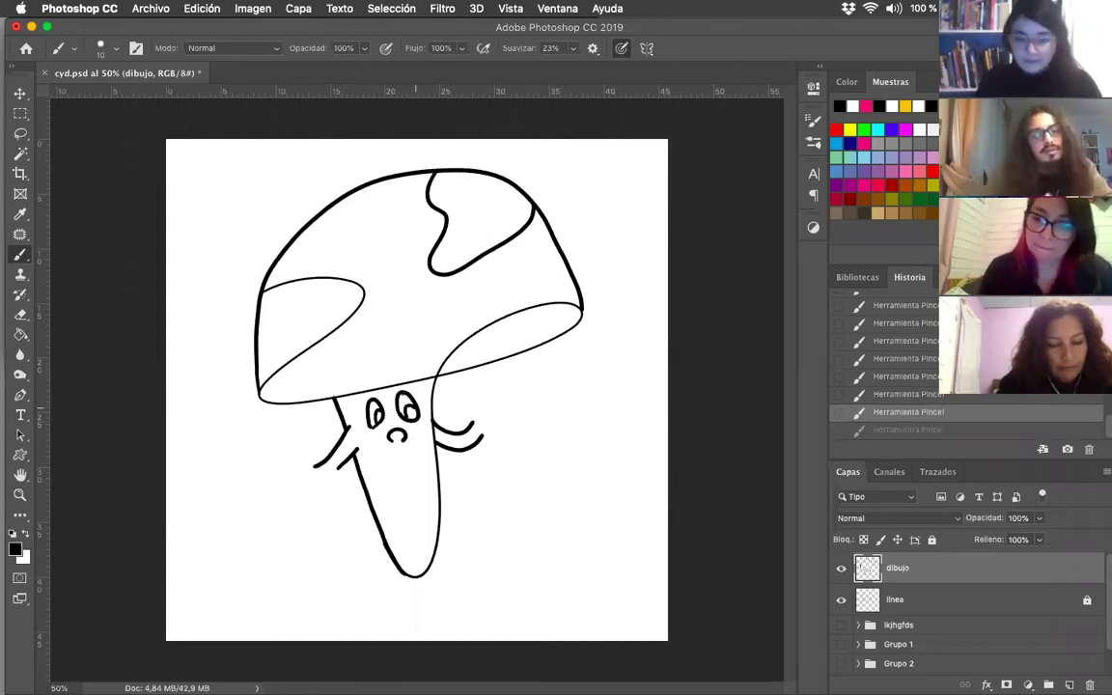
key(super+z)
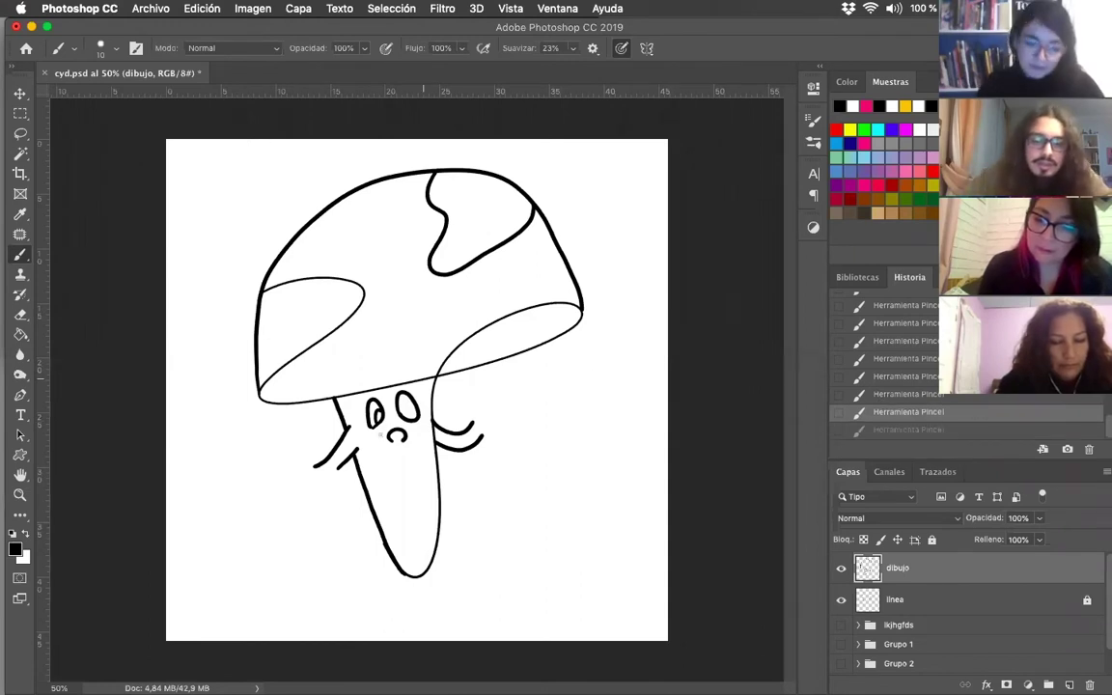
drag(405, 416, 416, 414)
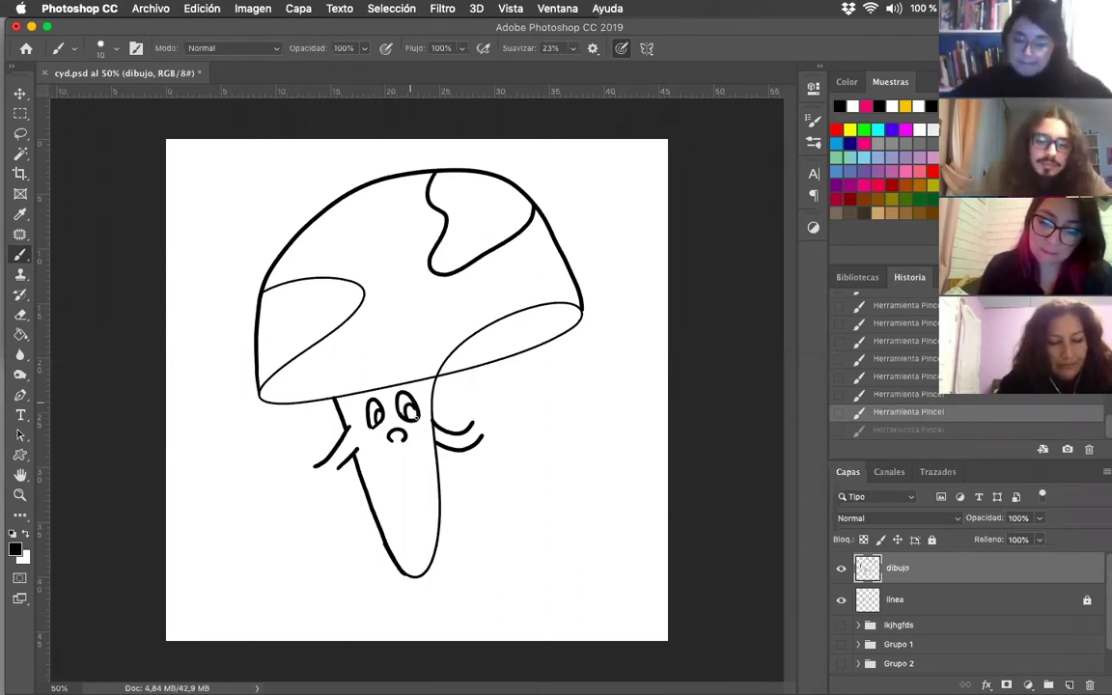
click(444, 393)
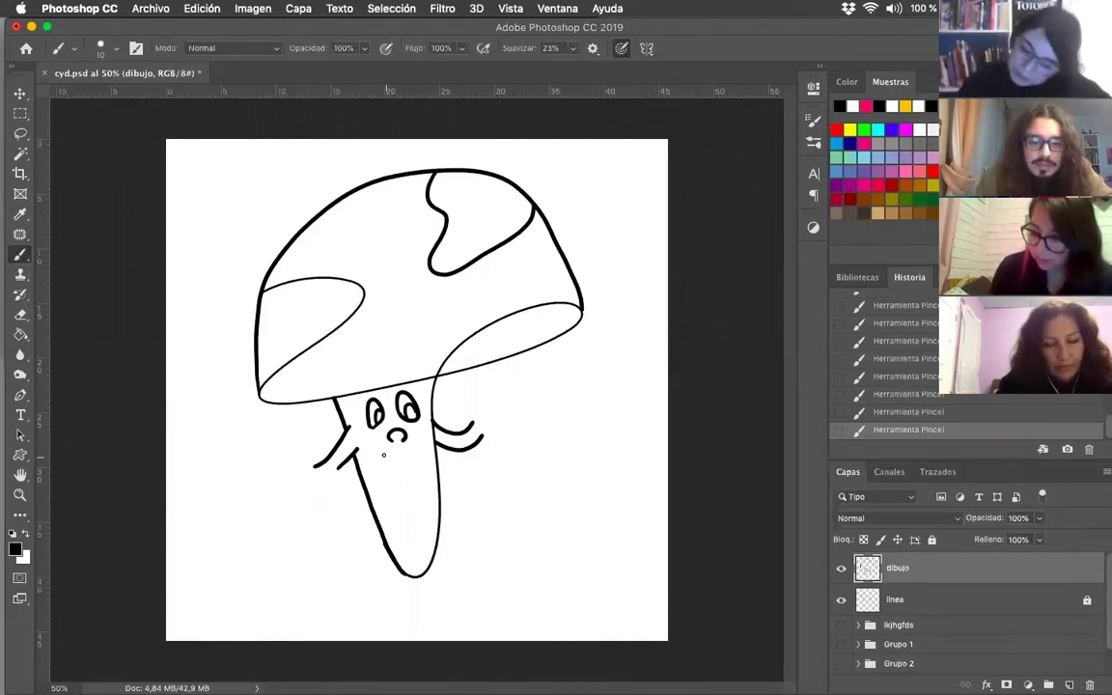
drag(380, 460, 413, 453)
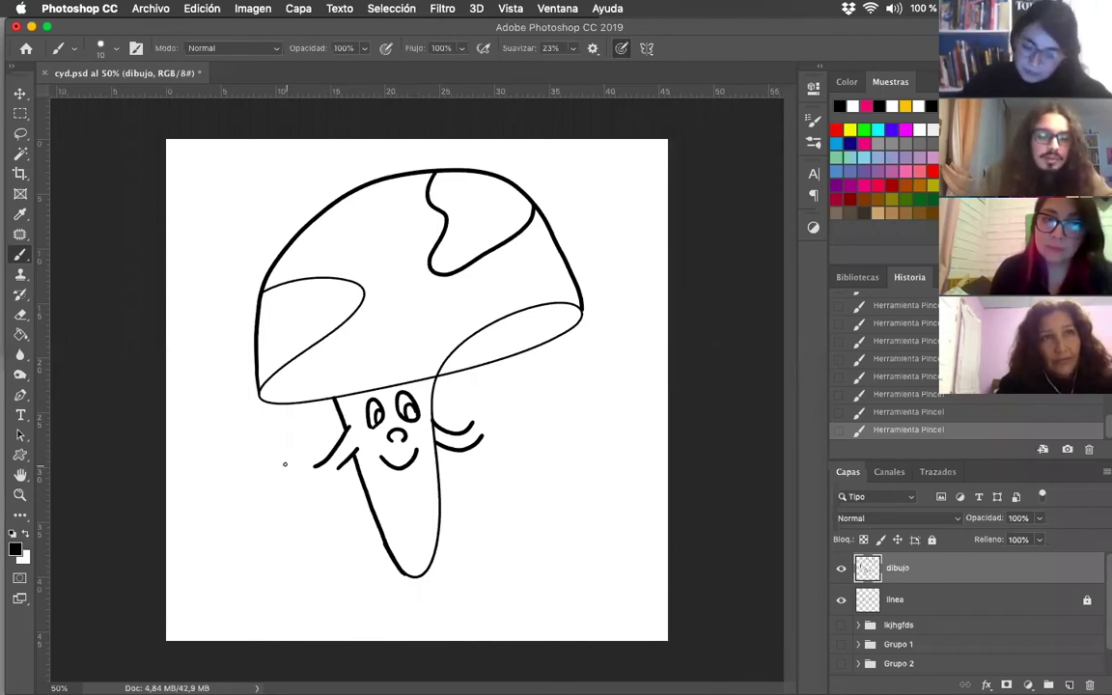
Draw a bumpy foam shape with a long drip beyond the left arm, adding small curved marks inside it
drag(298, 482, 277, 509)
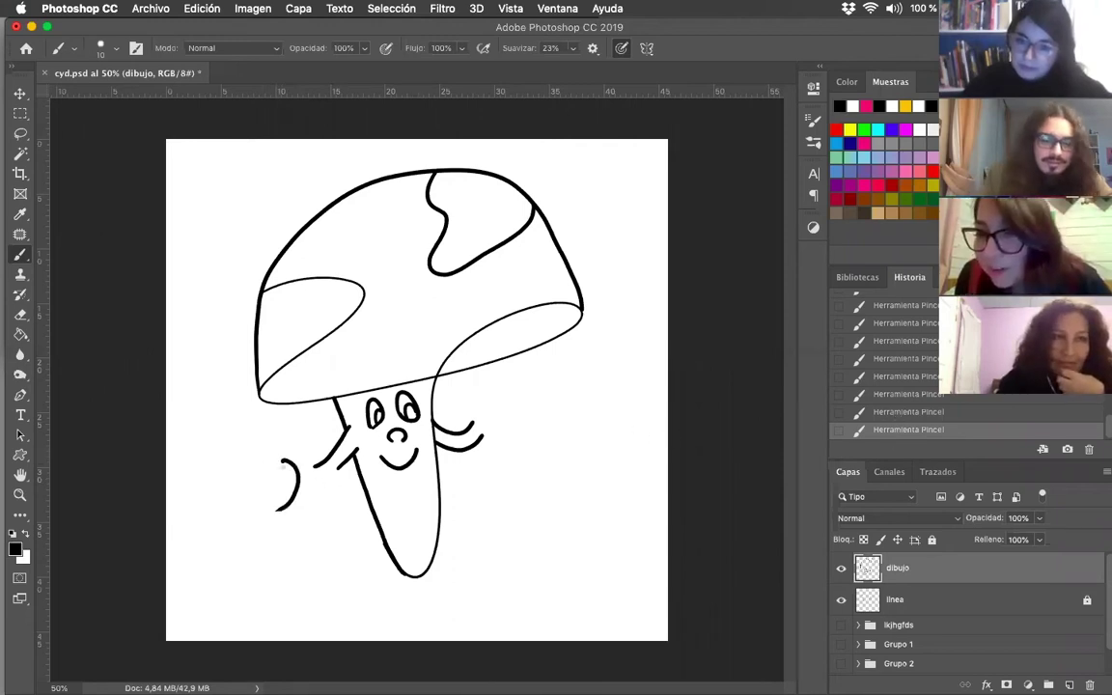
key(super+z)
drag(255, 461, 278, 499)
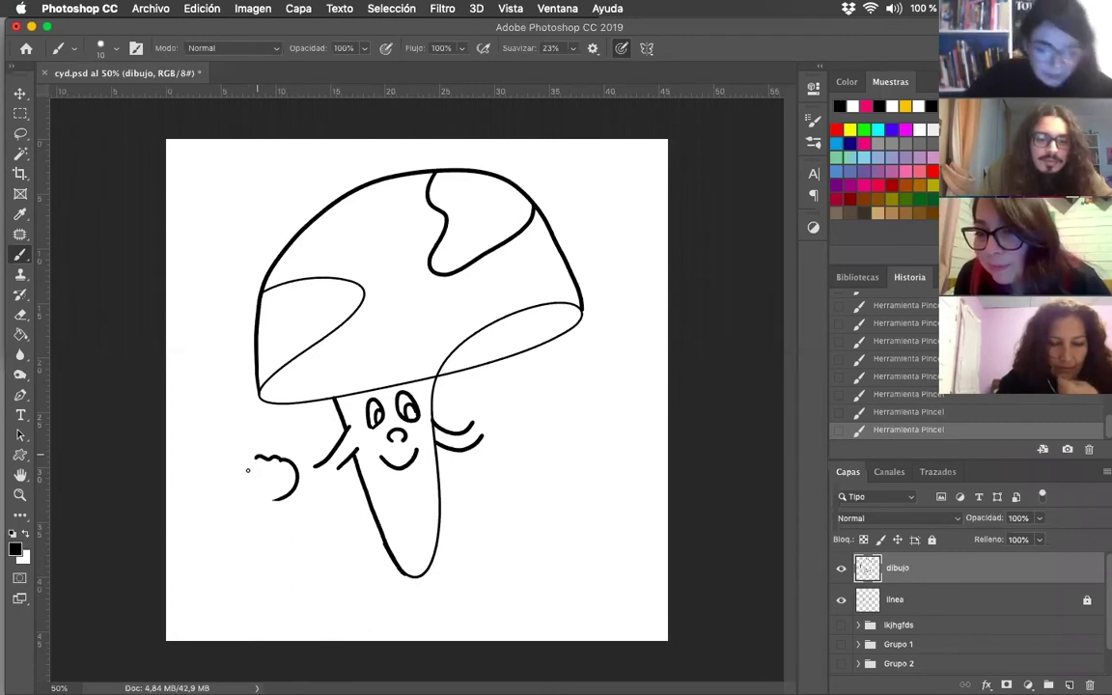
drag(240, 482, 252, 459)
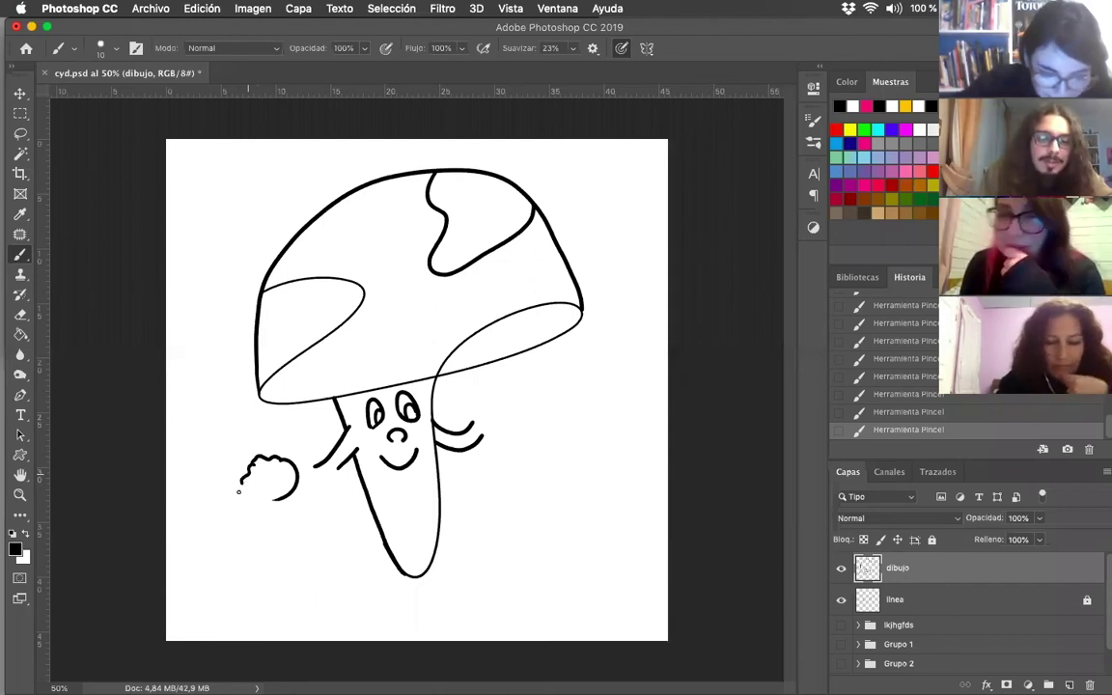
mouse_move(249, 540)
mouse_down()
mouse_move(241, 465)
mouse_move(264, 466)
mouse_up()
drag(254, 486, 261, 481)
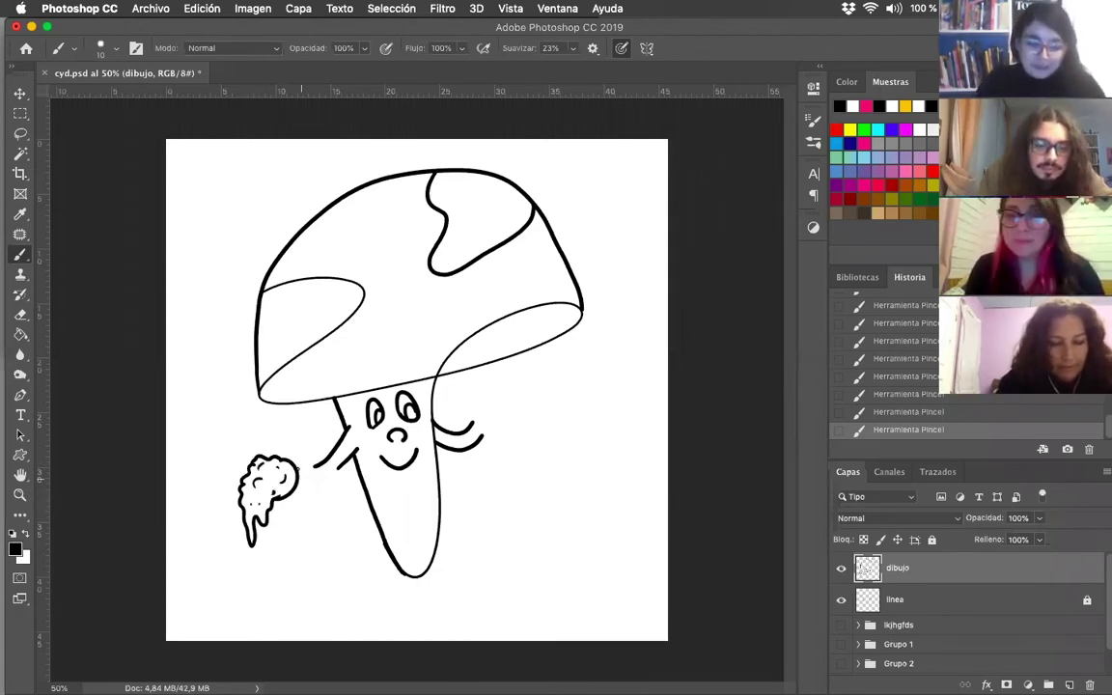
Draw the mug body below the foam, with the left arm's hand gripping a curved handle
mouse_move(293, 461)
mouse_down()
mouse_move(319, 536)
mouse_move(255, 531)
mouse_move(320, 542)
mouse_up()
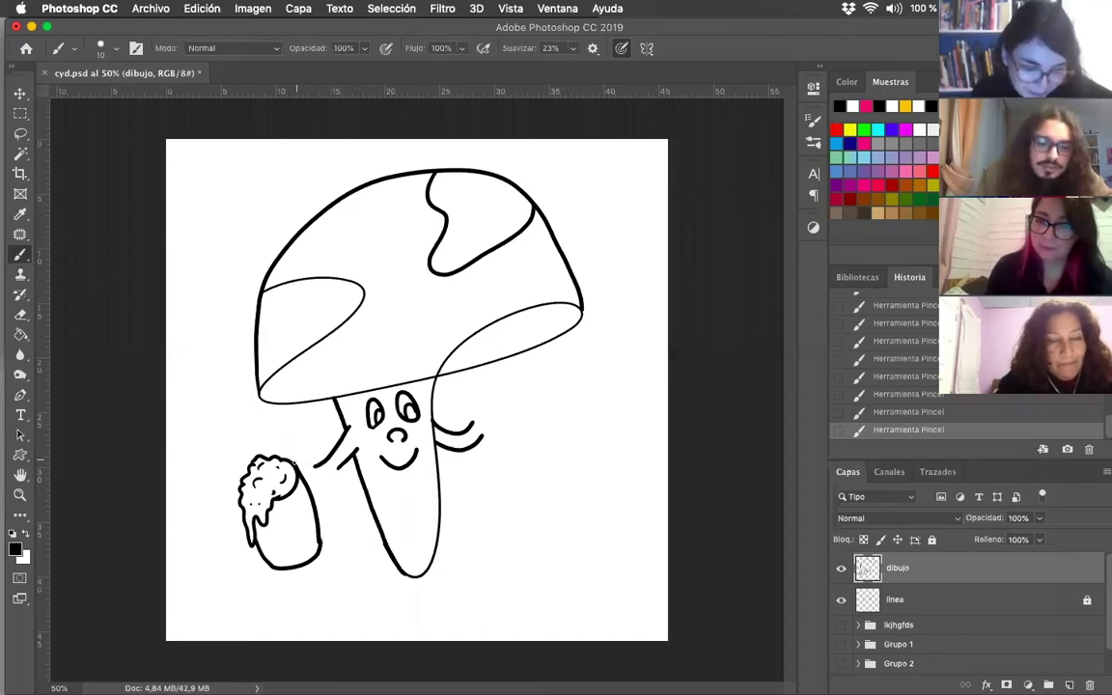
drag(295, 469, 317, 465)
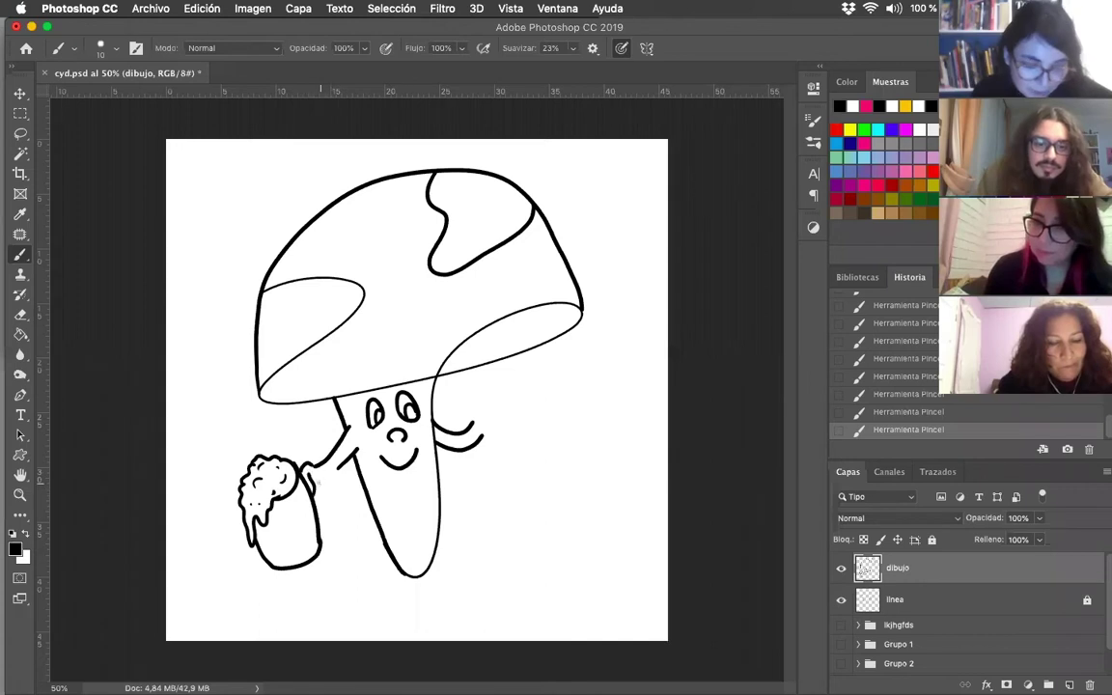
mouse_move(313, 473)
mouse_down()
mouse_move(328, 505)
mouse_move(321, 526)
mouse_up()
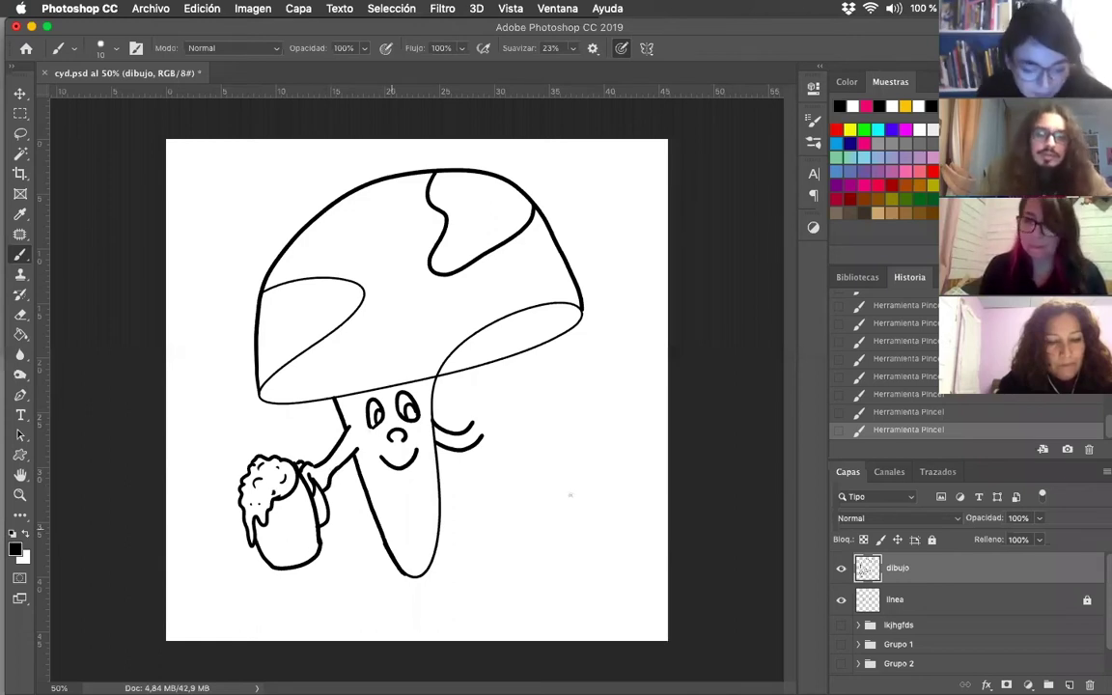
key(super+z)
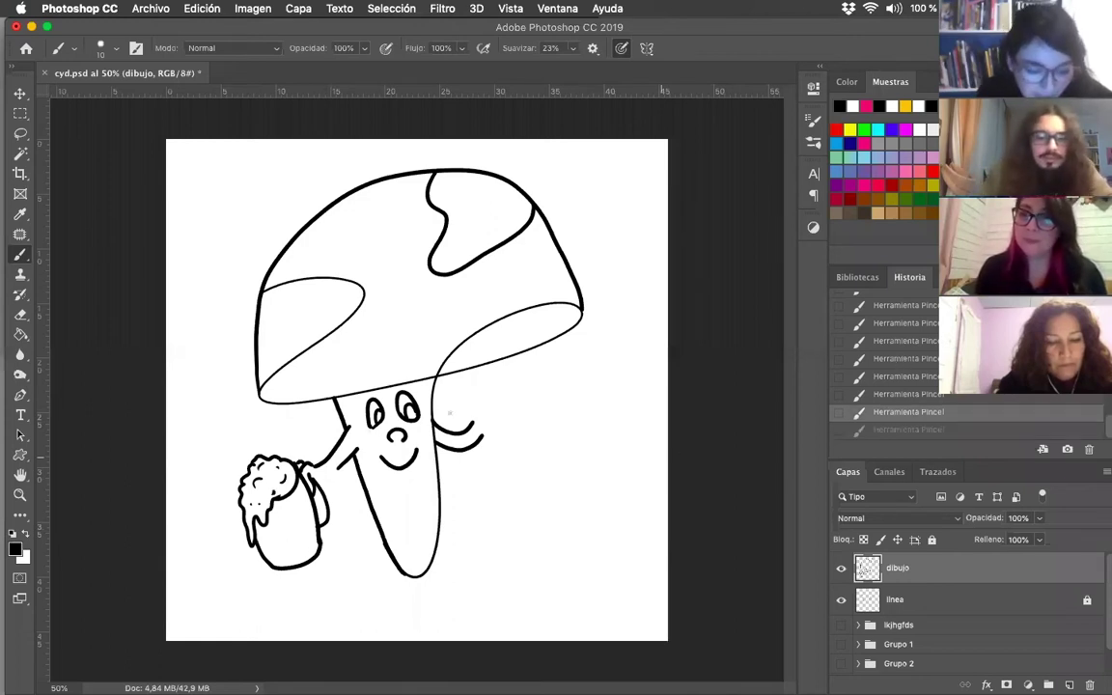
click(896, 427)
Erase the mug's bottom edge and redraw it as a rounded base joining both sides
click(24, 314)
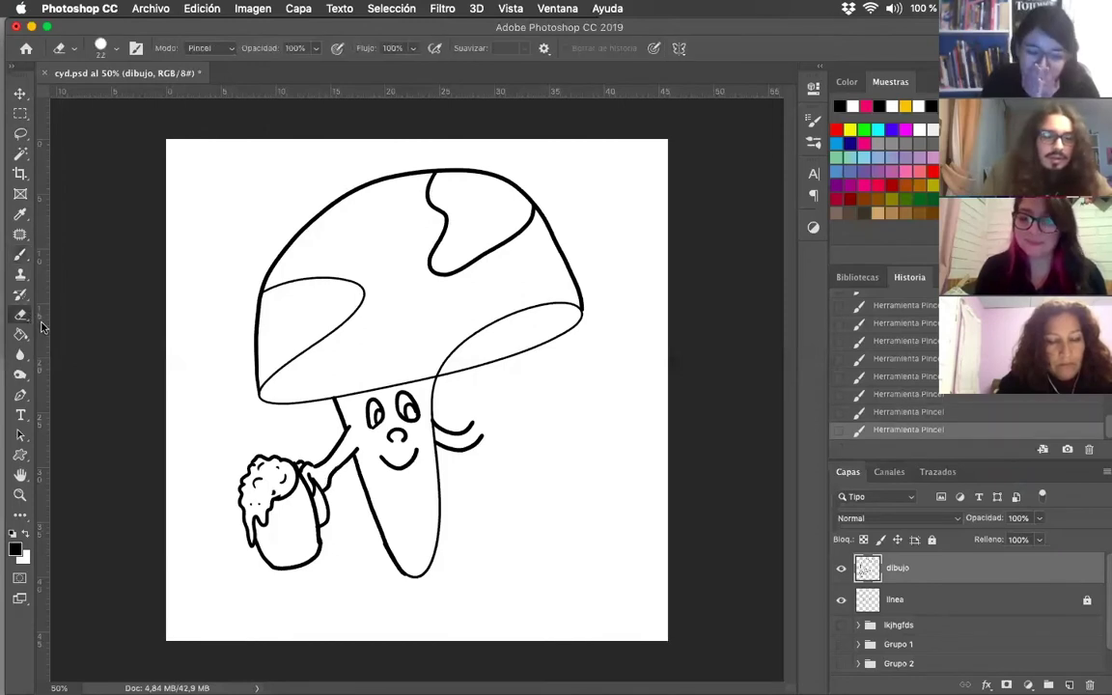
drag(322, 557, 277, 568)
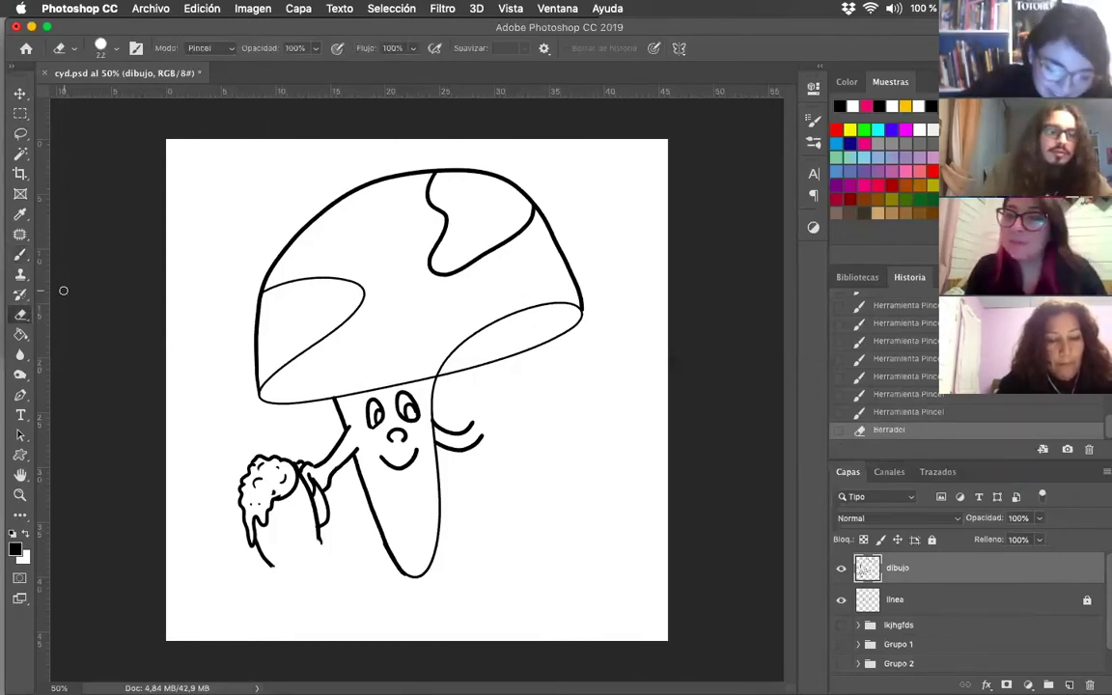
click(20, 255)
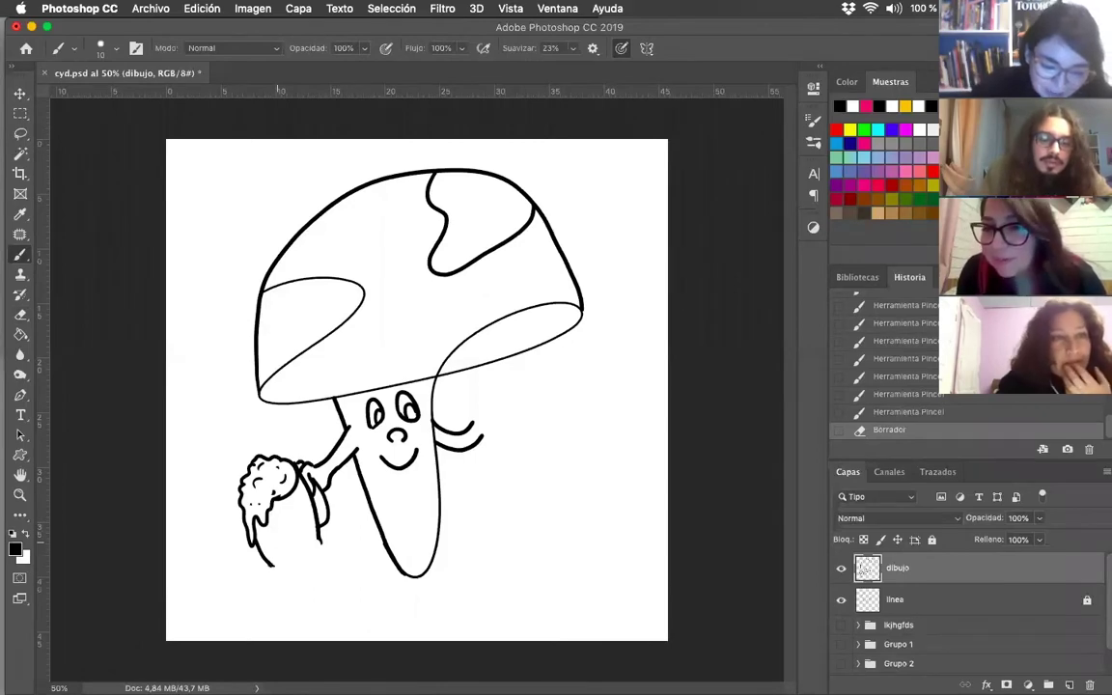
drag(253, 526, 327, 533)
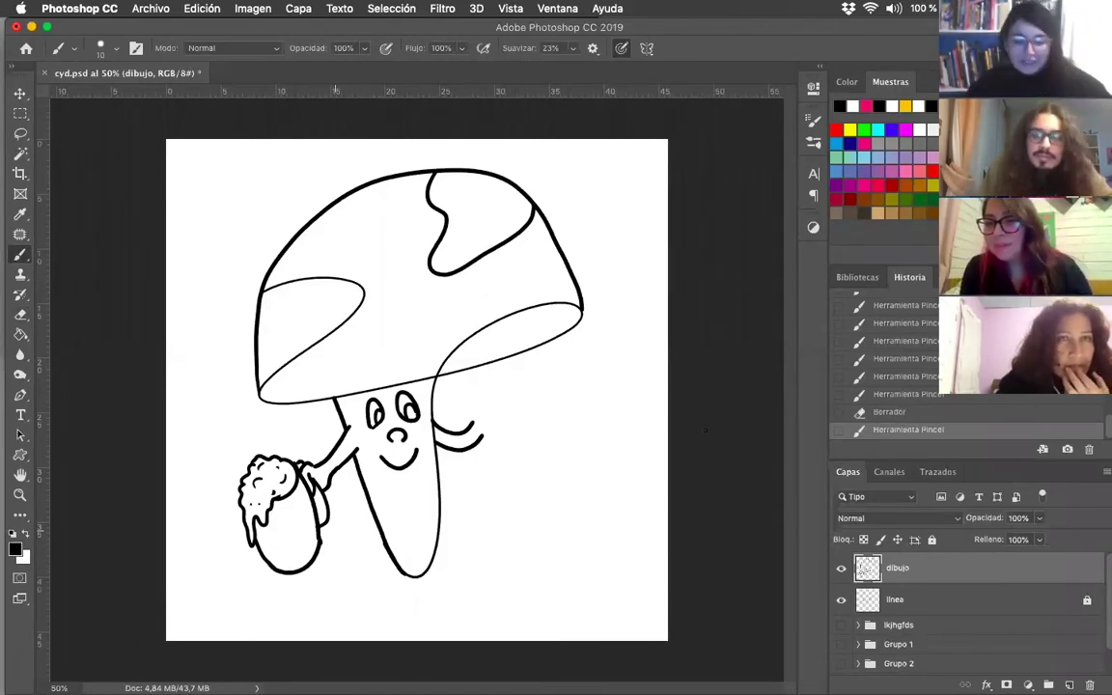
key(super+z)
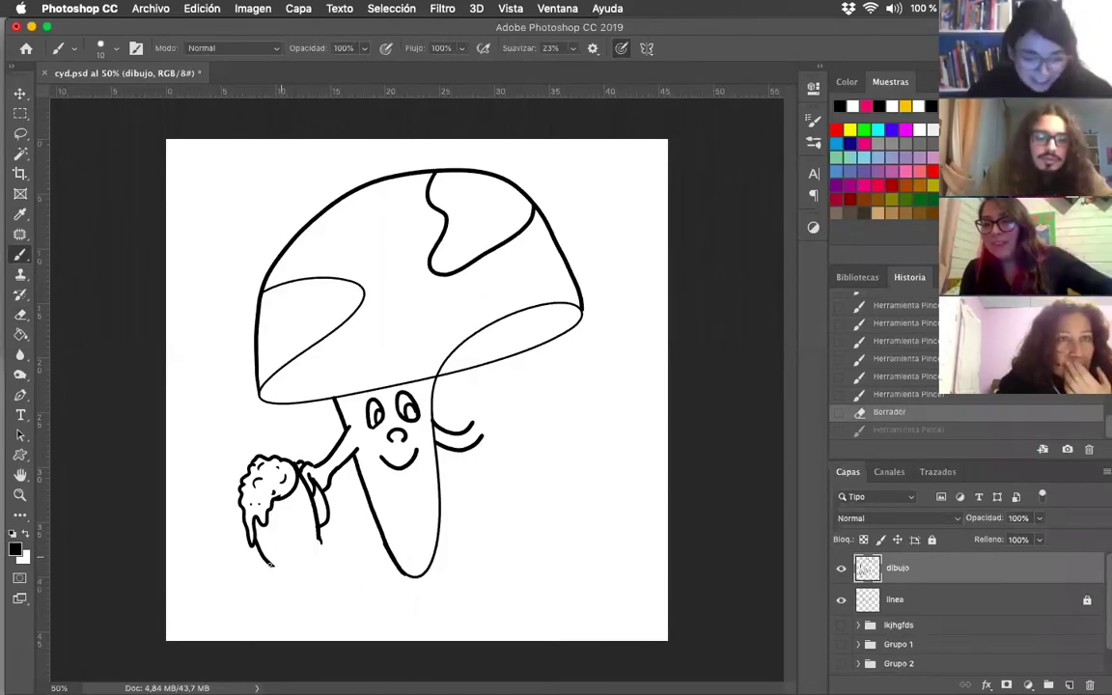
mouse_move(259, 555)
mouse_down()
mouse_move(312, 560)
mouse_move(321, 526)
mouse_up()
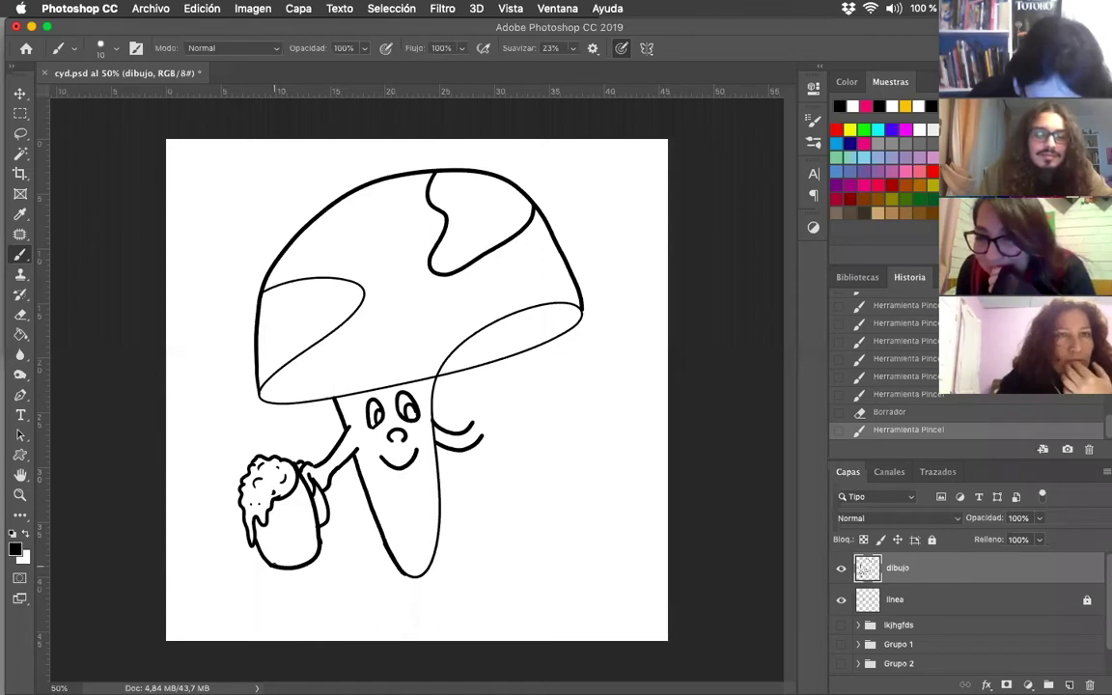
drag(273, 560, 330, 533)
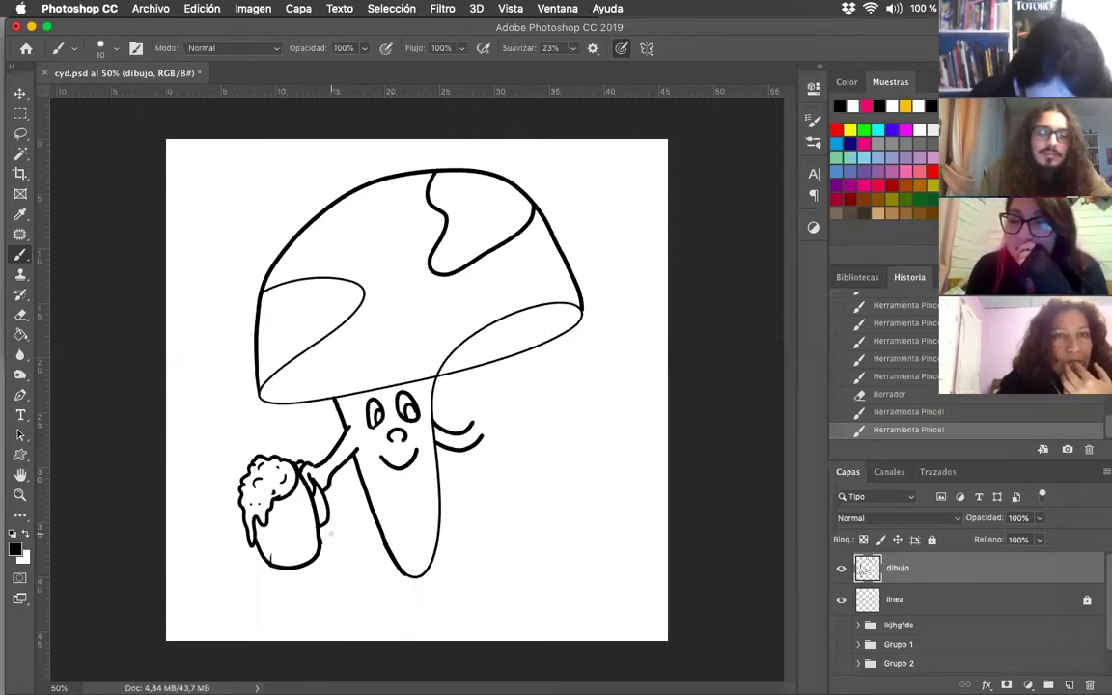
key(super+z)
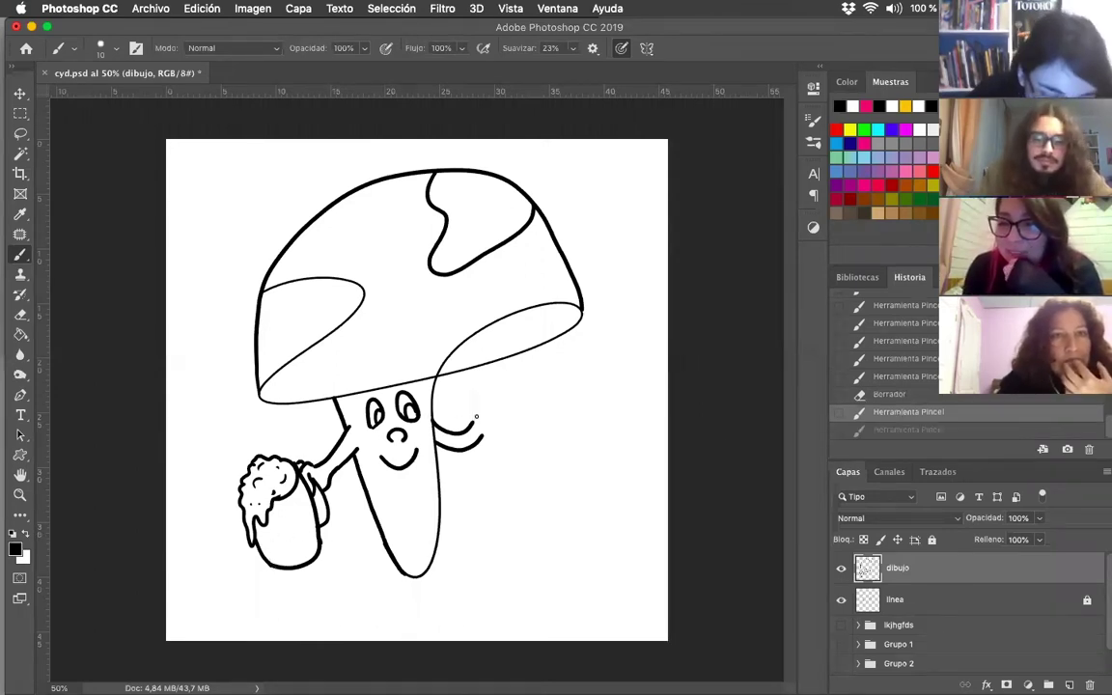
Draw a hand at the end of the right arm with two raised fingers in a peace sign
drag(482, 404, 499, 407)
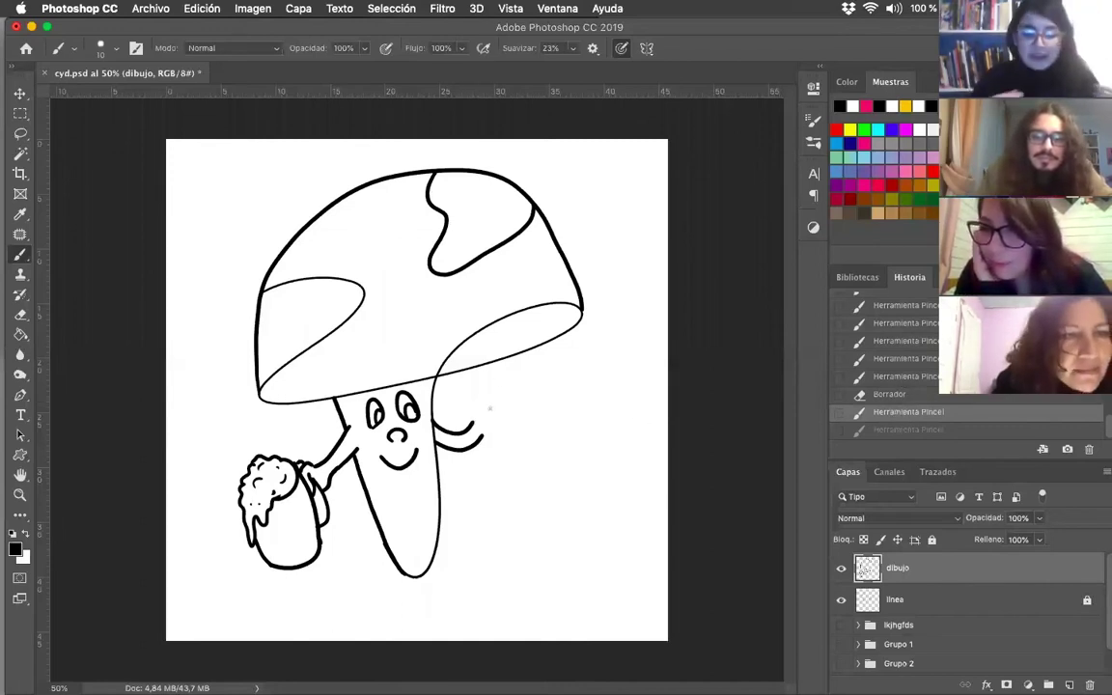
key(super+shift+z)
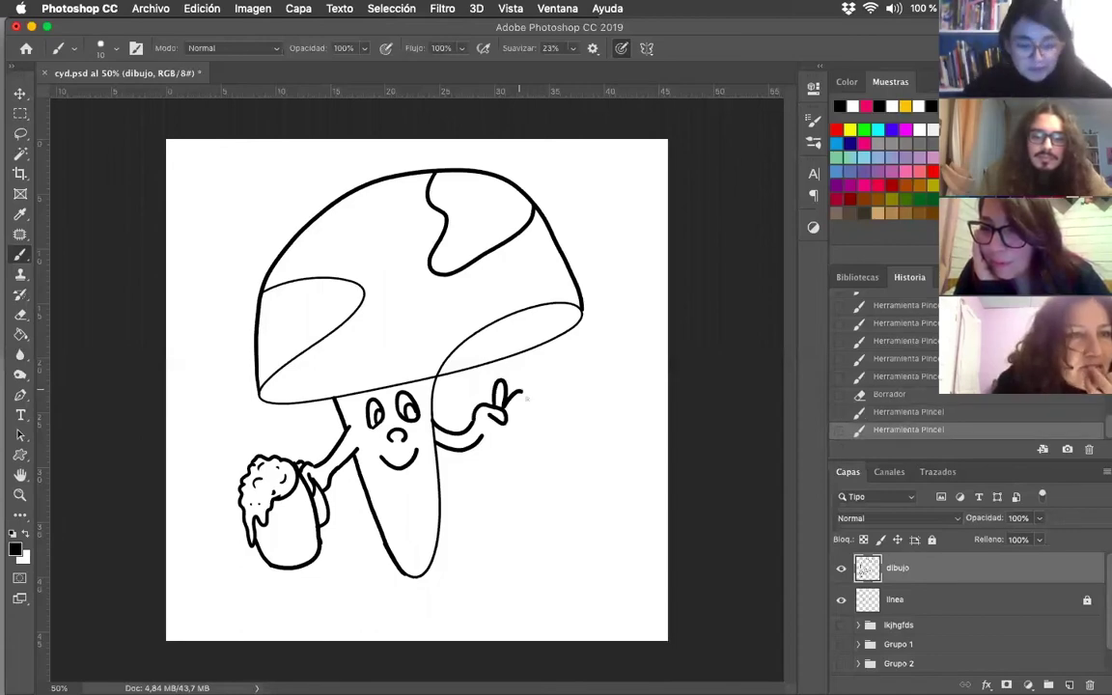
drag(520, 390, 498, 433)
key(super+shift+z)
key(super+shift+z)
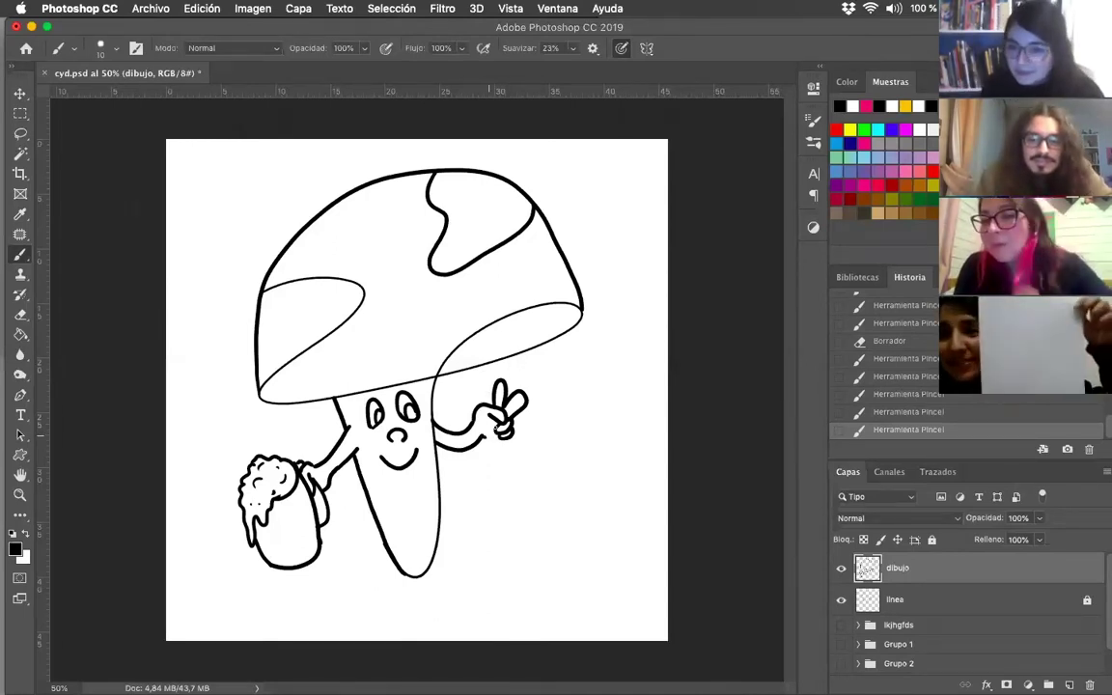
Draw short eyebrows above both eyes, a small line under the smile, and two small rounded marks on the mug
drag(576, 307, 581, 294)
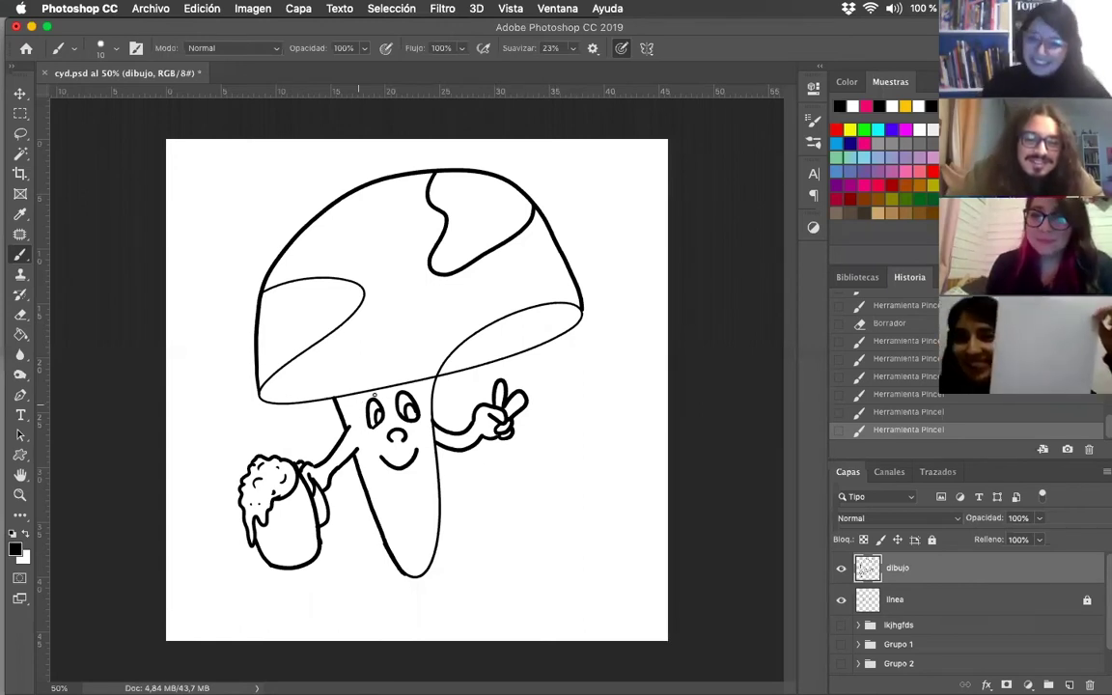
drag(374, 395, 358, 400)
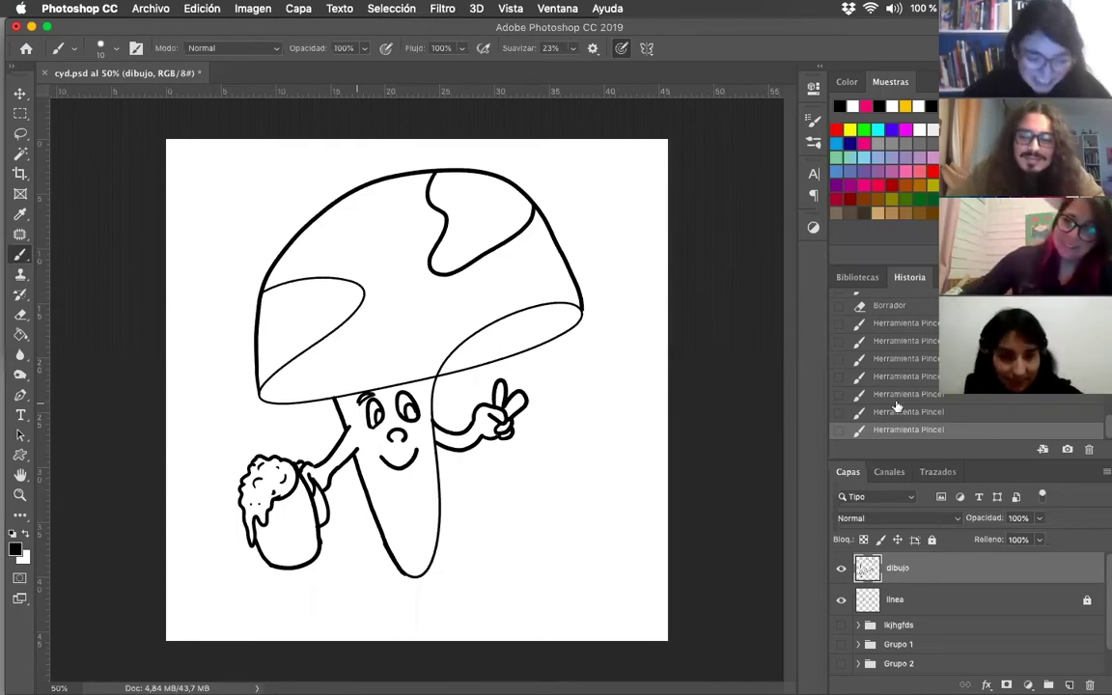
key(ctrl+z)
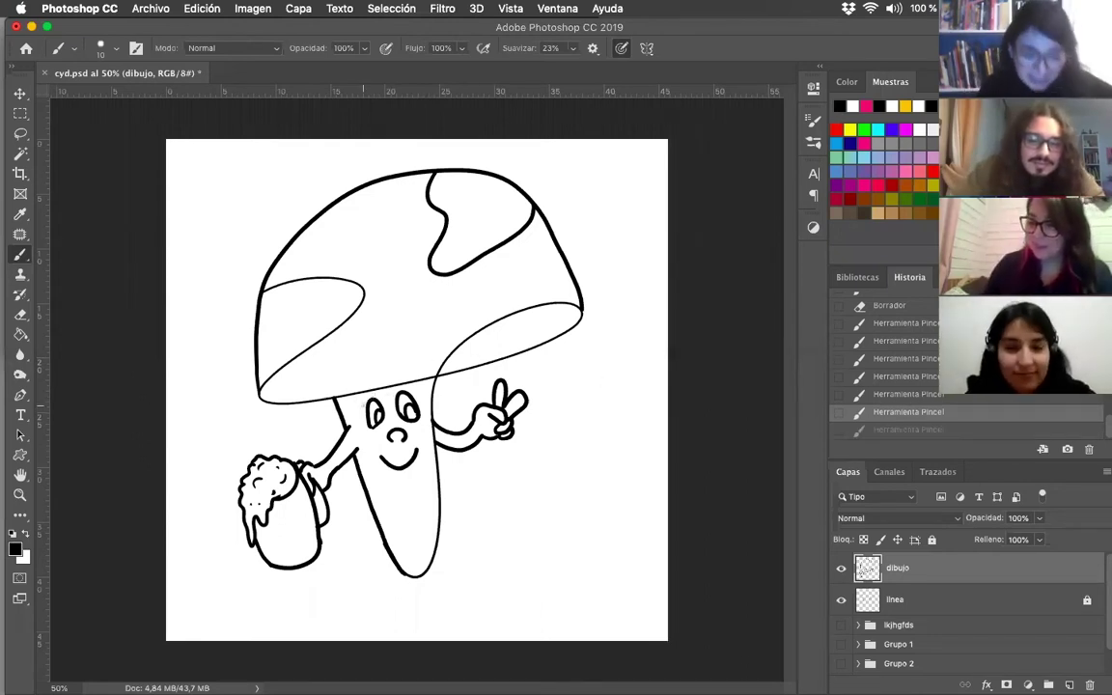
drag(360, 400, 398, 387)
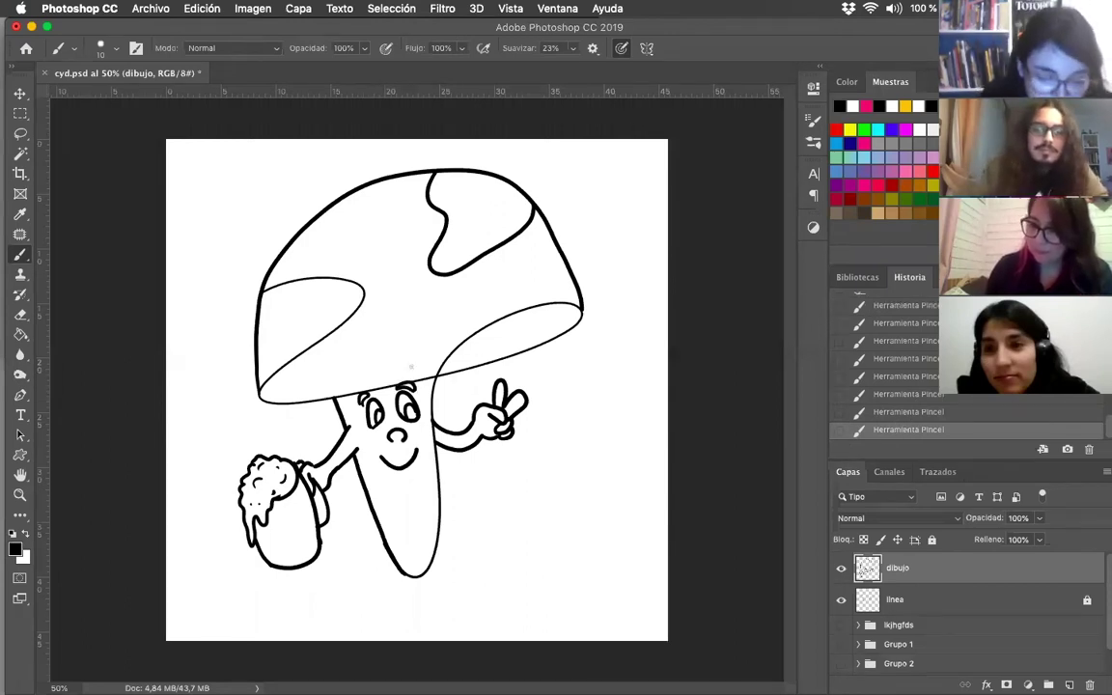
key(super+z)
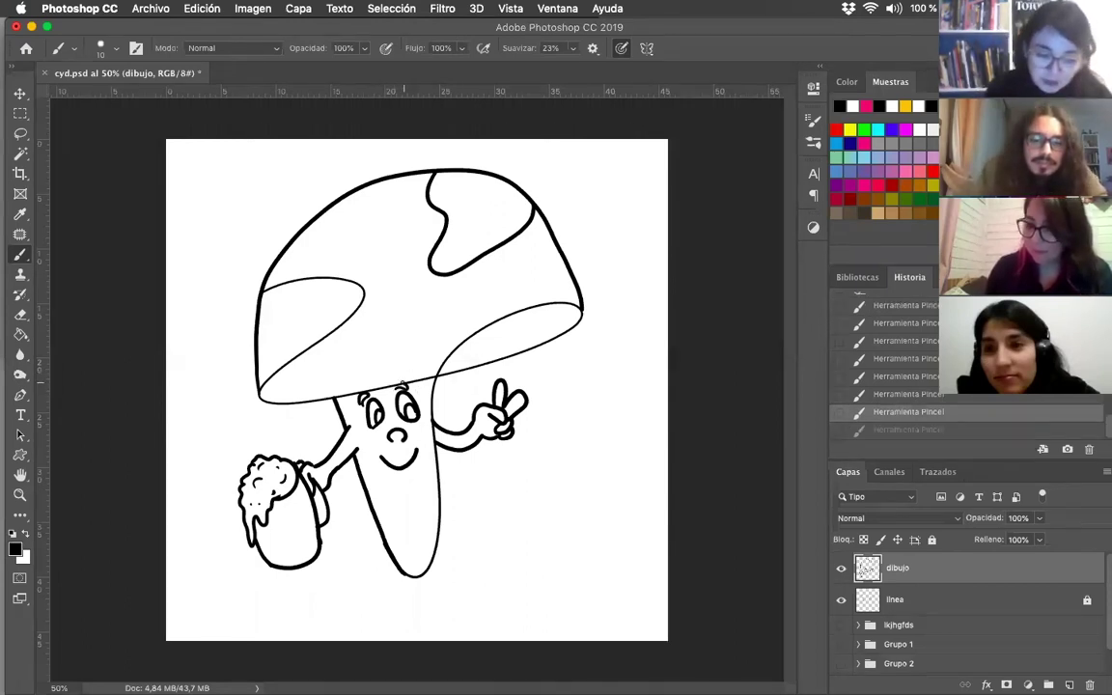
key(super+shift+z)
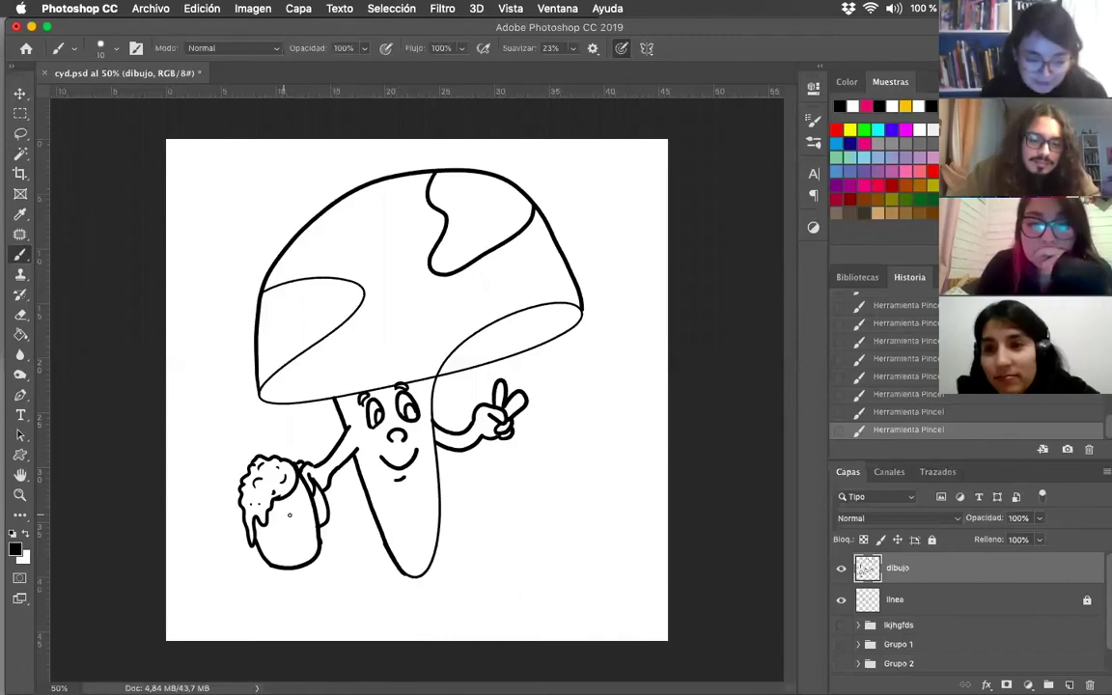
drag(289, 515, 273, 541)
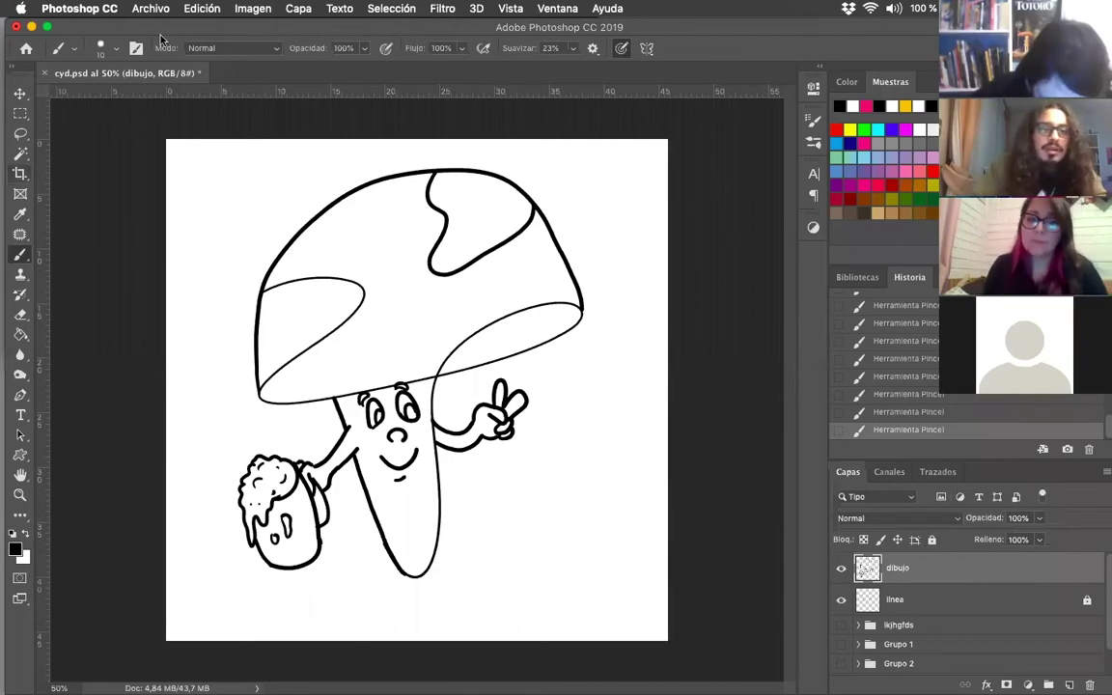
Set the brush size to 14 px
click(815, 125)
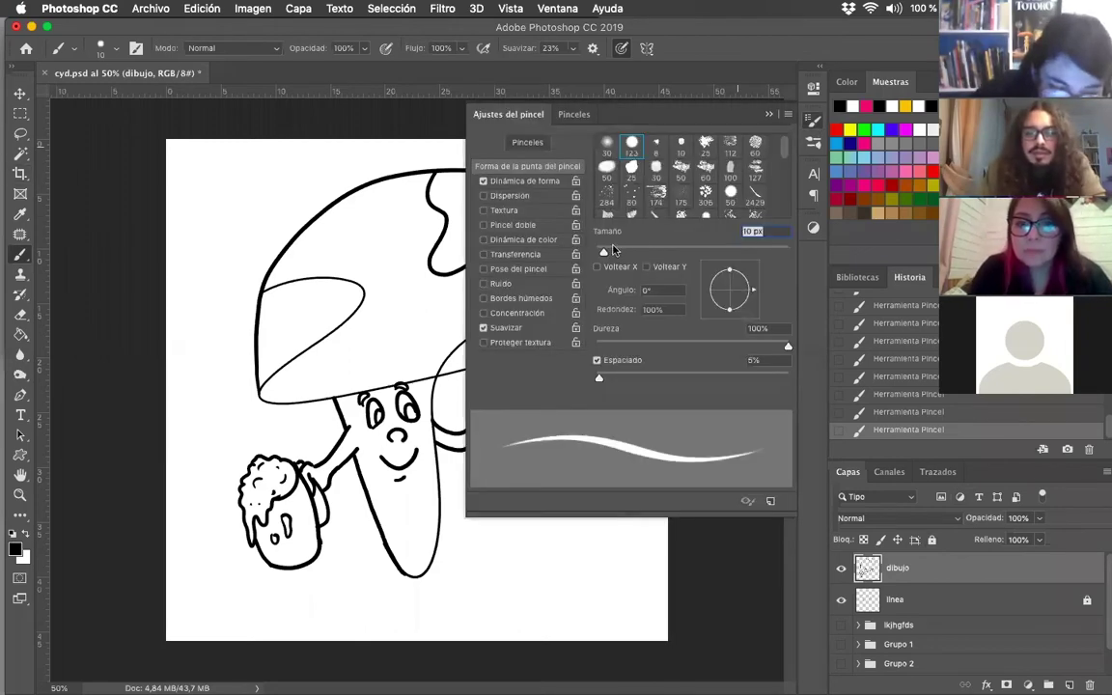
drag(604, 252, 605, 253)
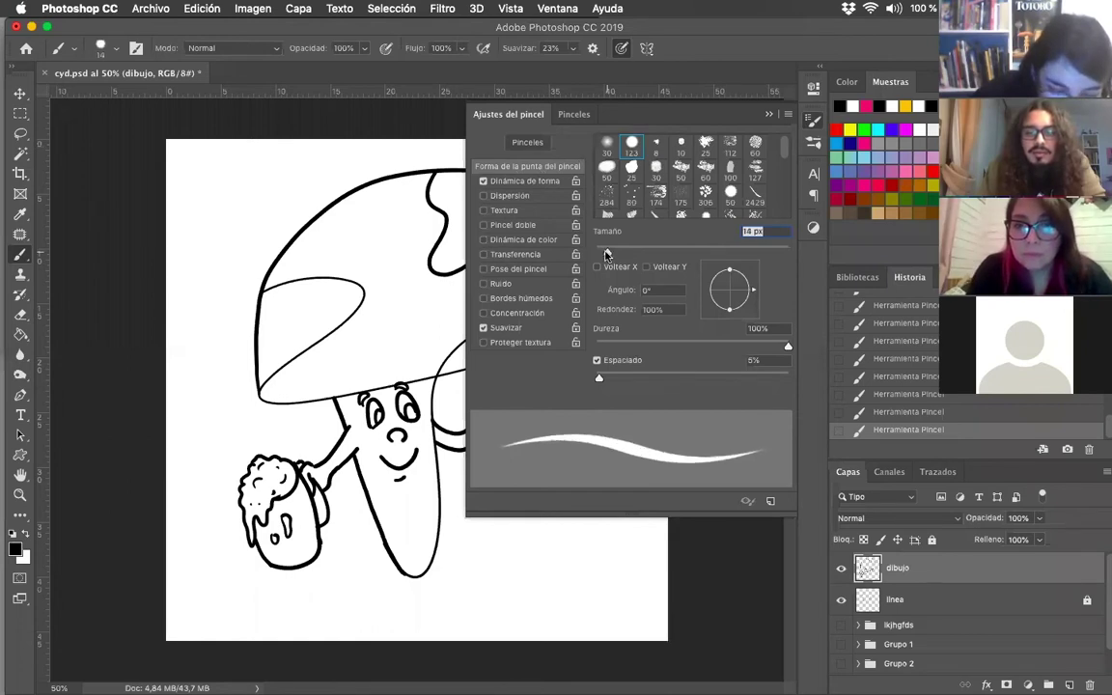
click(768, 114)
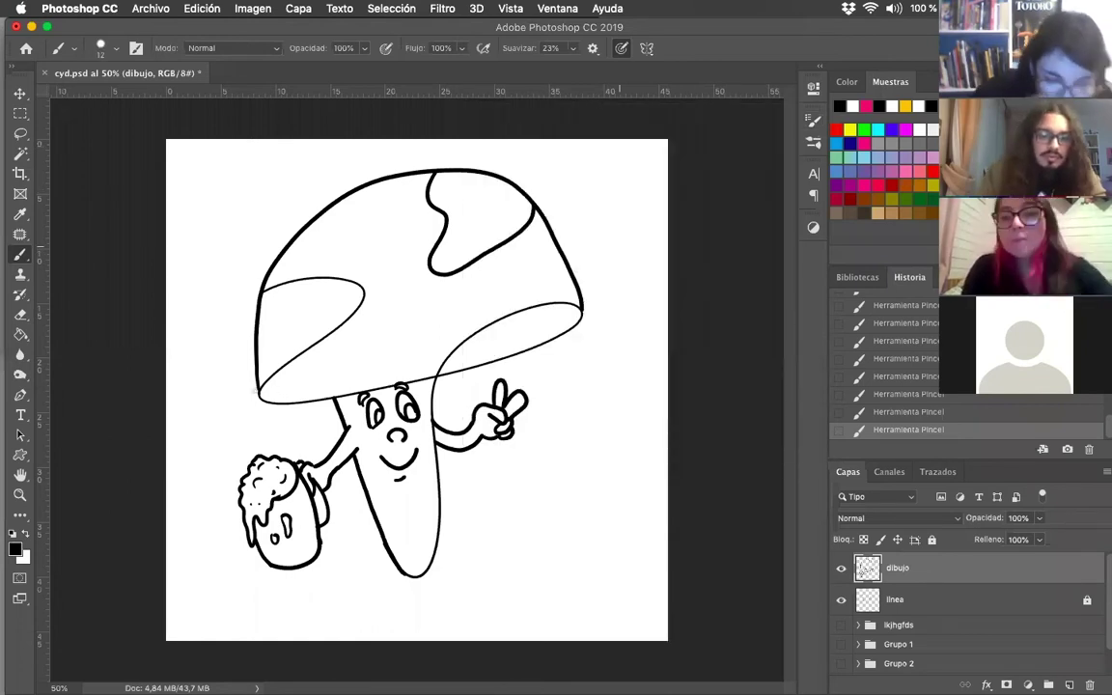
click(814, 124)
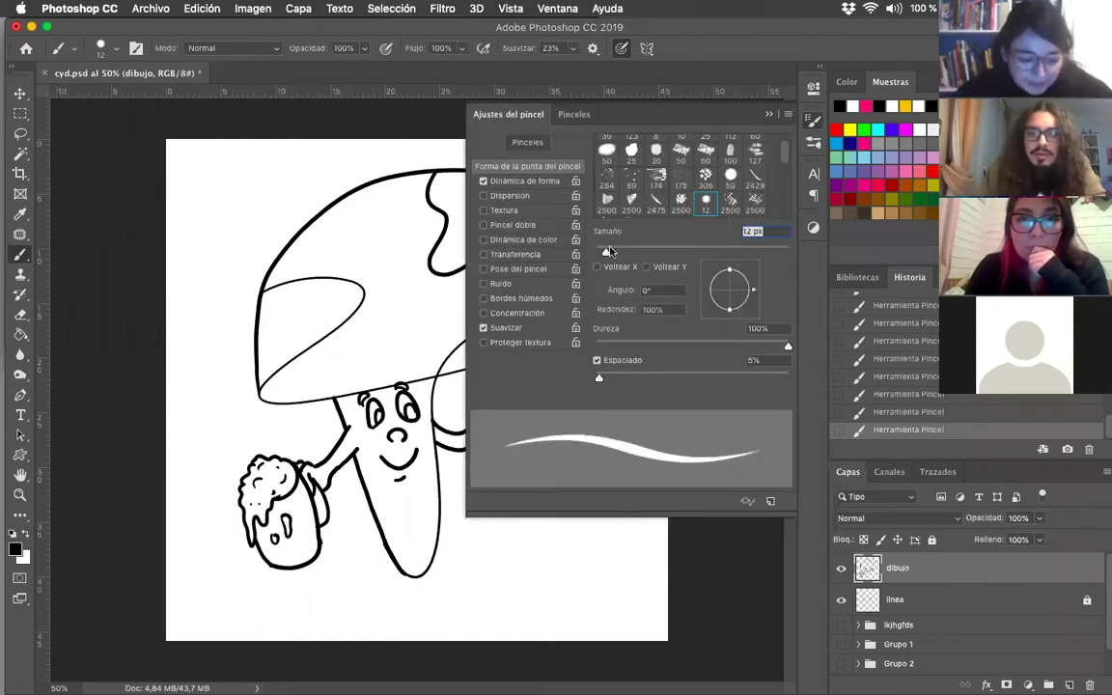
drag(606, 251, 609, 251)
scroll(763, 135, up, 1)
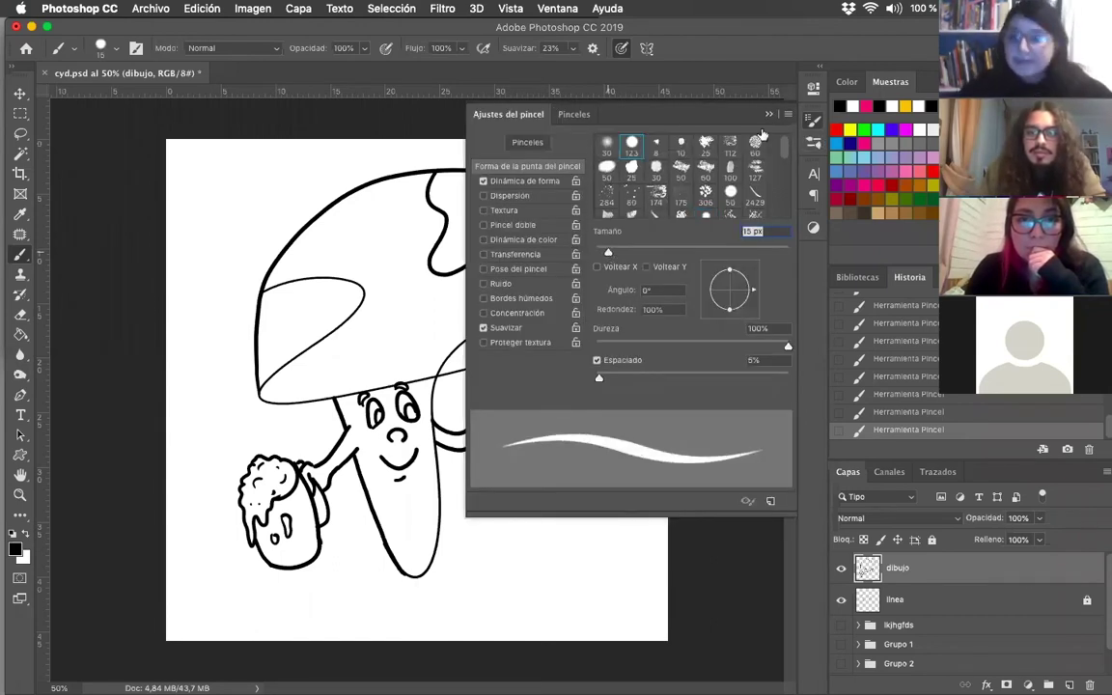
click(769, 115)
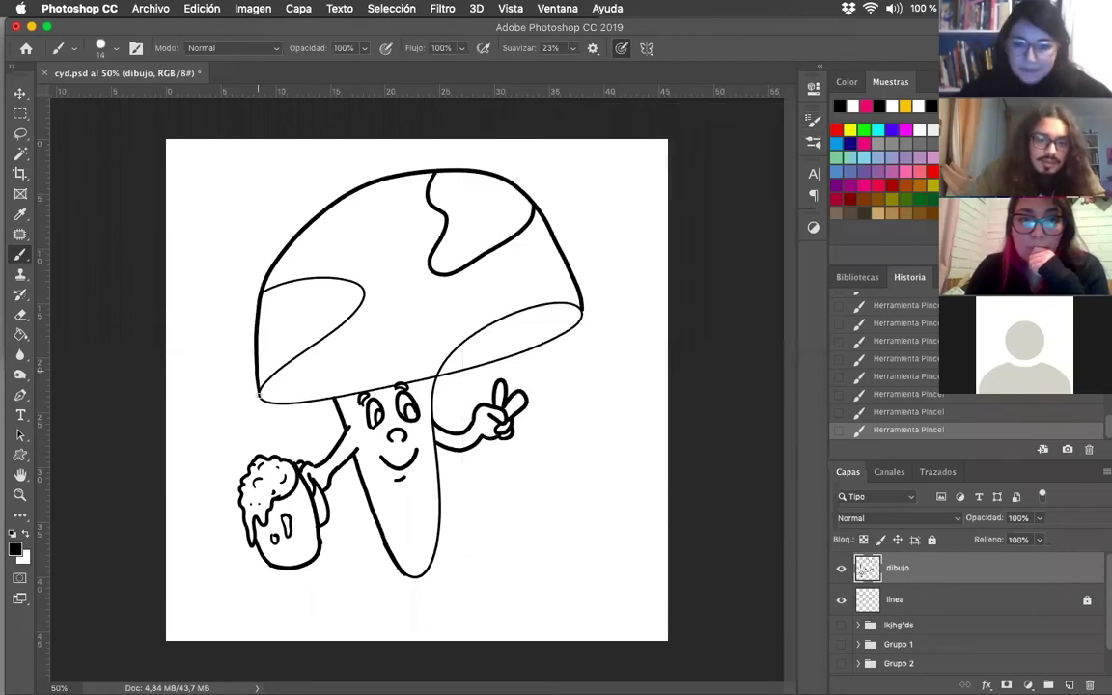
Retrace the mushroom cap's domed outer outline with a thicker stroke, from its lower left corner over the top to its right corner
mouse_move(258, 394)
mouse_down()
mouse_move(268, 268)
mouse_move(318, 210)
mouse_move(431, 171)
mouse_up()
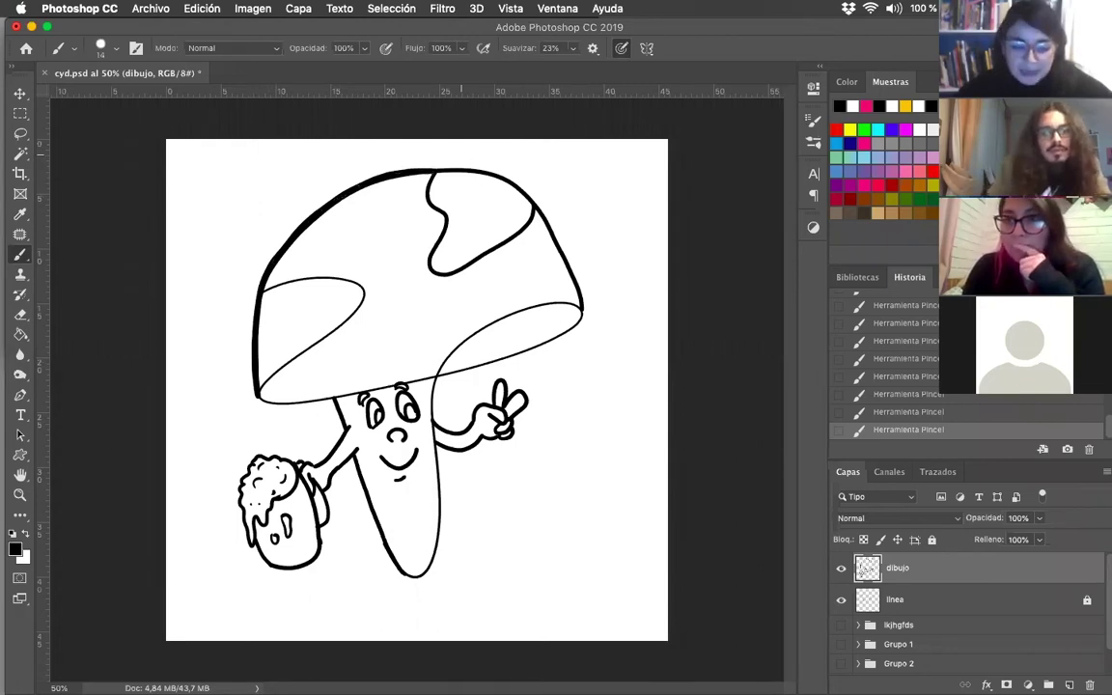
key(super+z)
drag(430, 169, 461, 171)
click(898, 413)
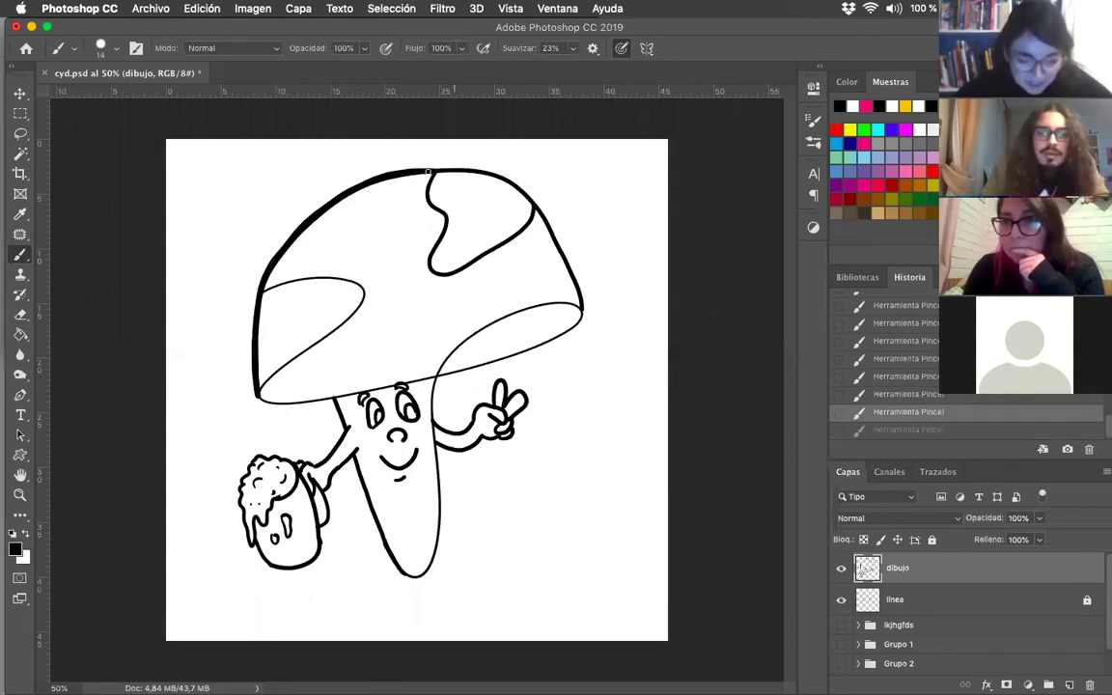
mouse_move(500, 177)
mouse_down()
mouse_move(545, 222)
mouse_move(583, 318)
mouse_up()
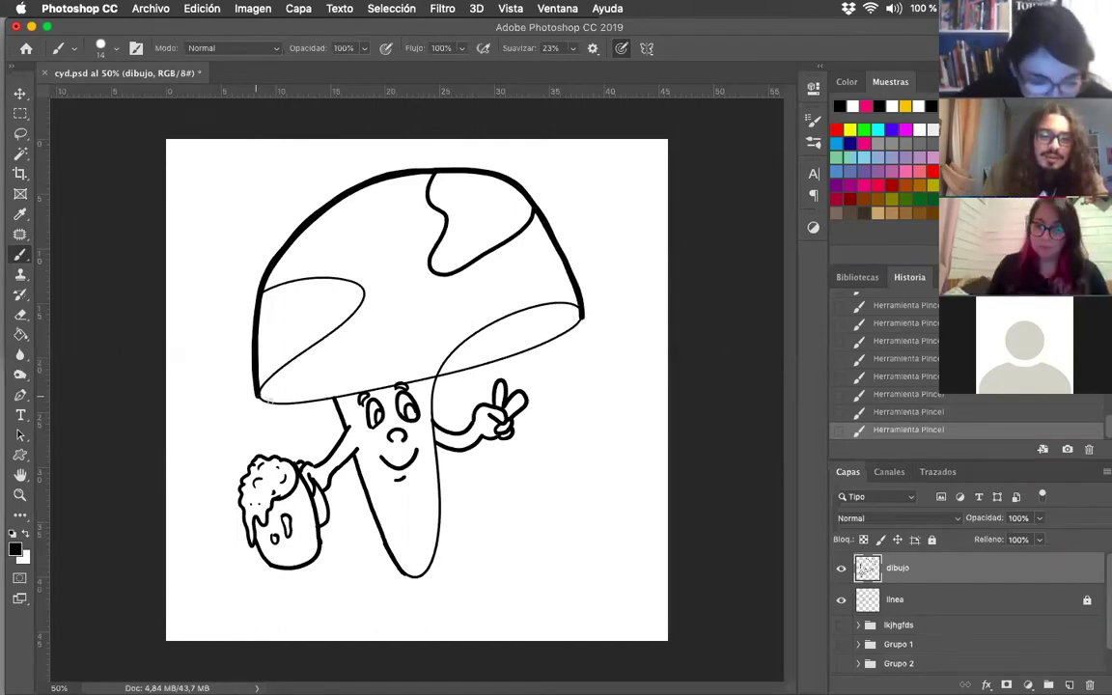
Retrace the mushroom cap's lower edge with the thicker stroke, joining its left and right corners above the face
key(super+z)
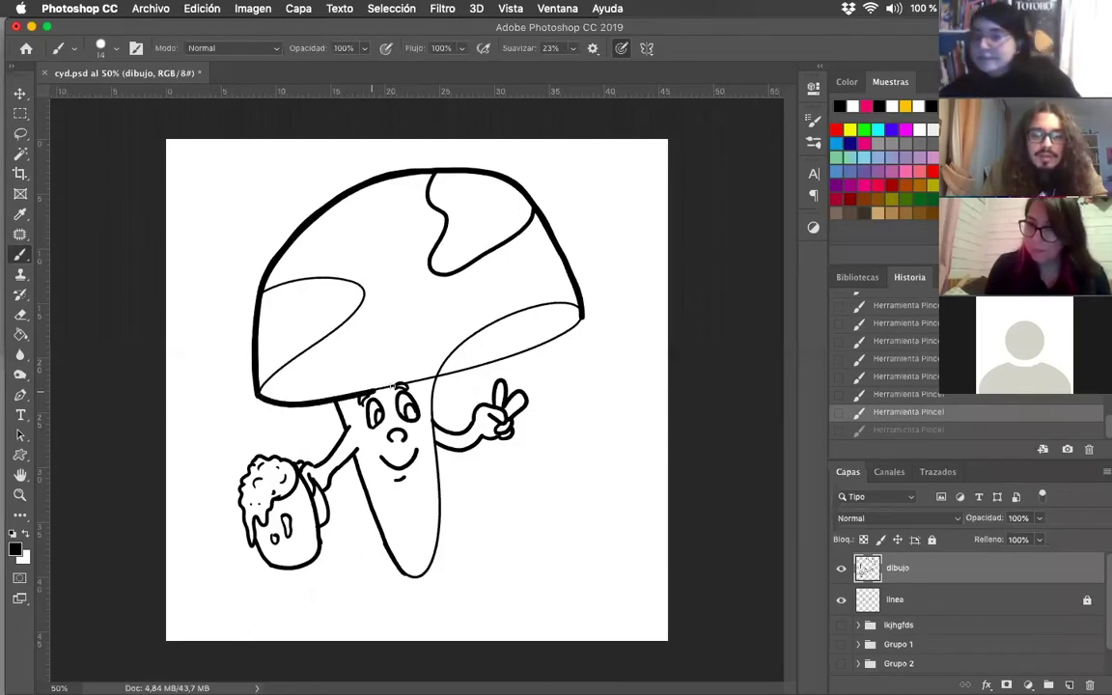
drag(372, 391, 394, 386)
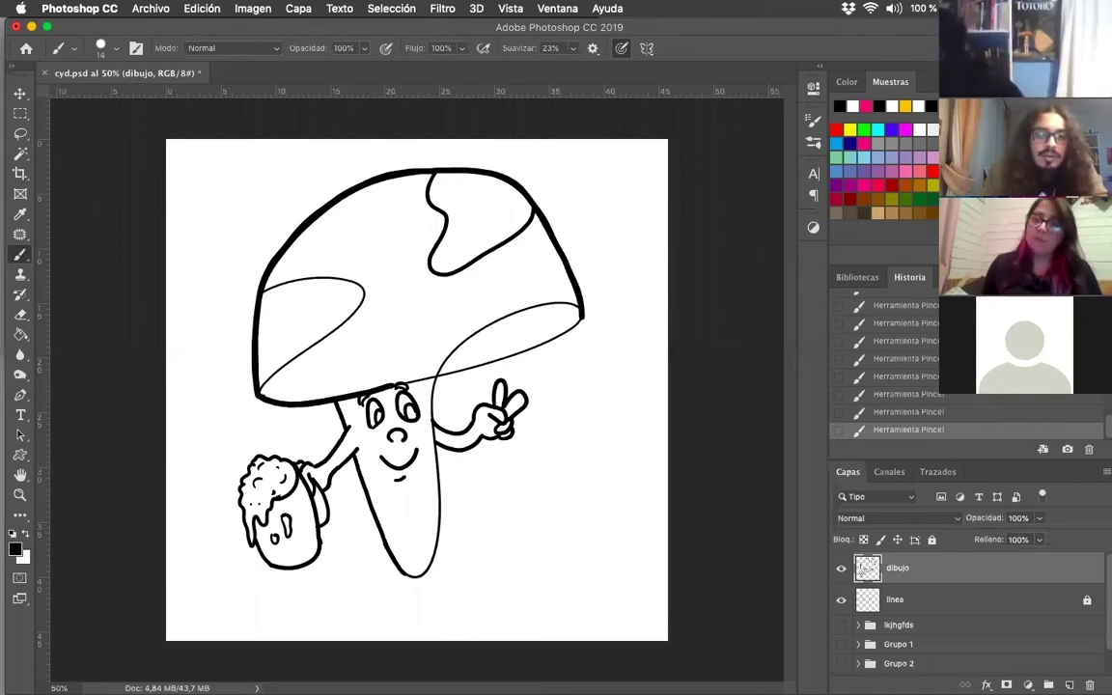
key(super+z)
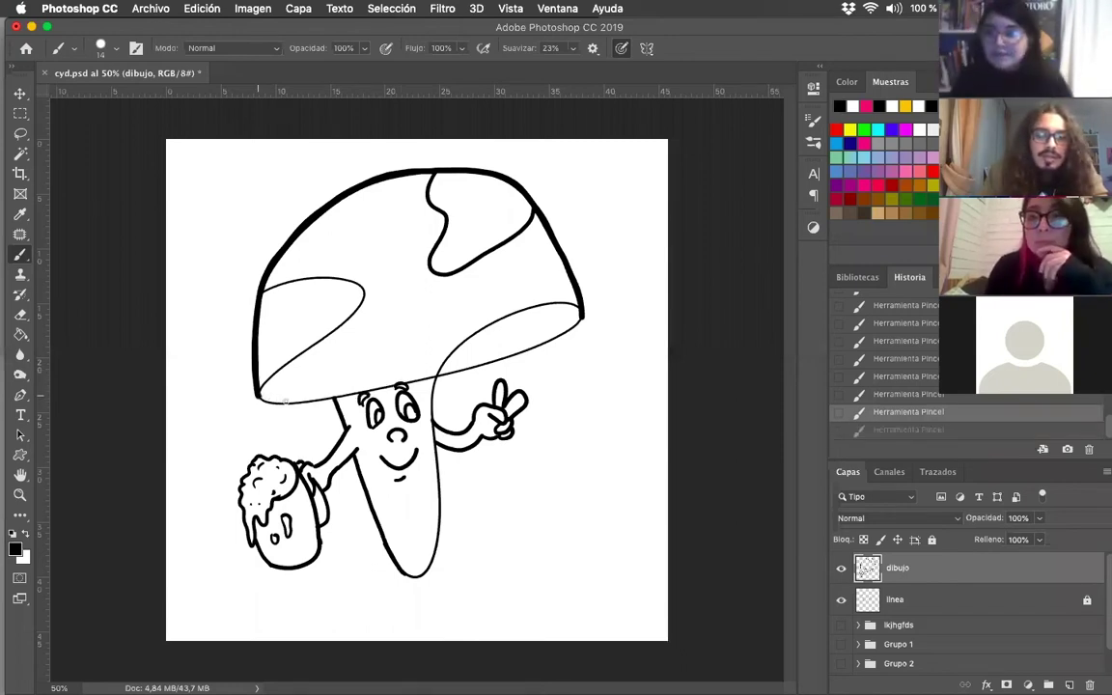
key(super+shift+z)
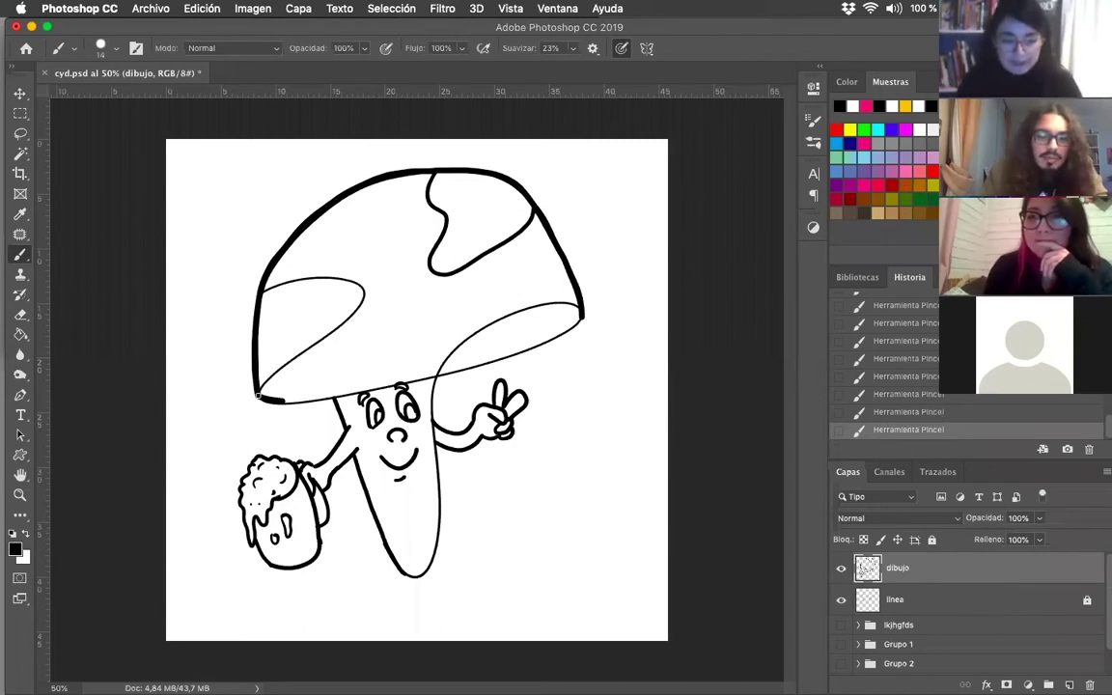
key(super+z)
drag(258, 397, 402, 383)
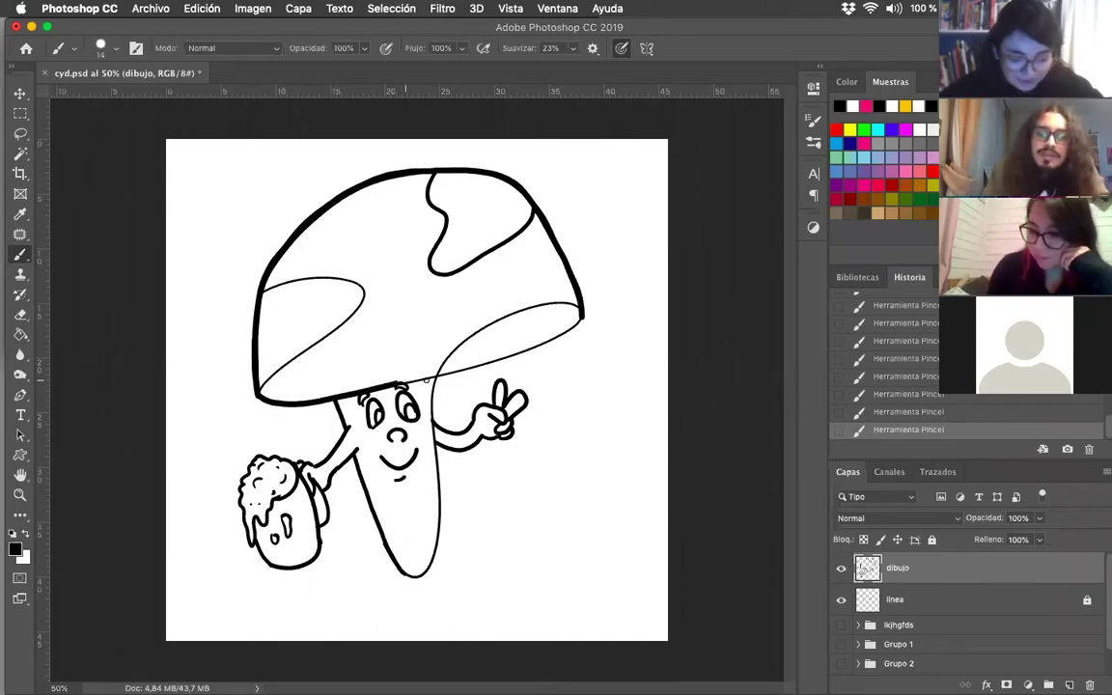
key(ctrl+z)
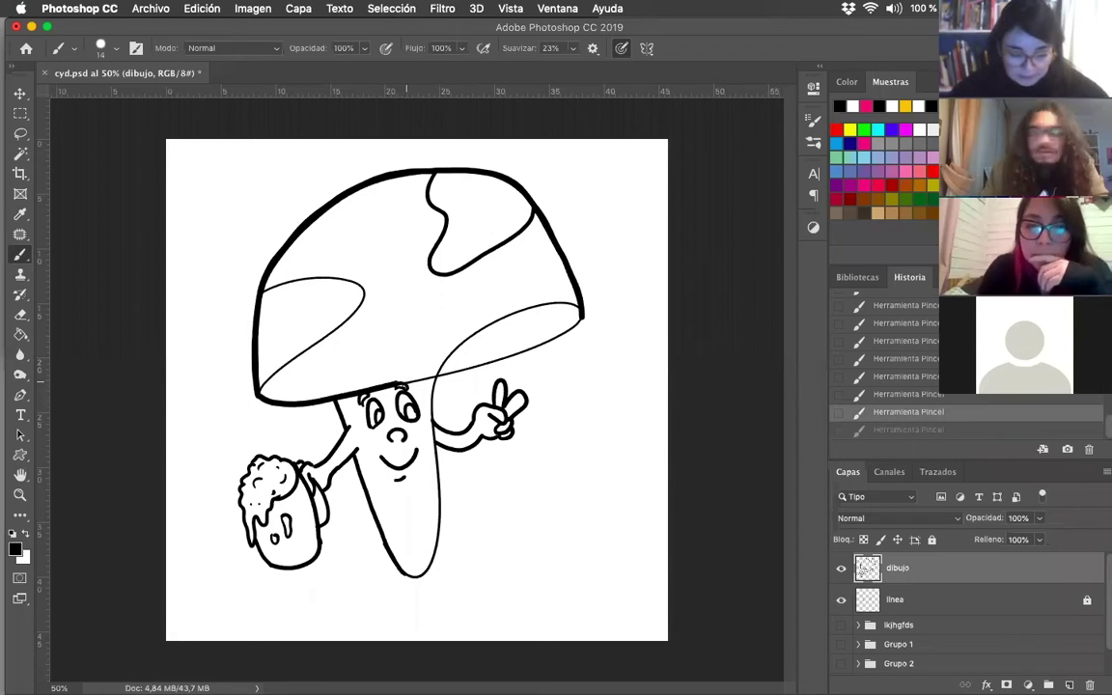
key(ctrl+shift+z)
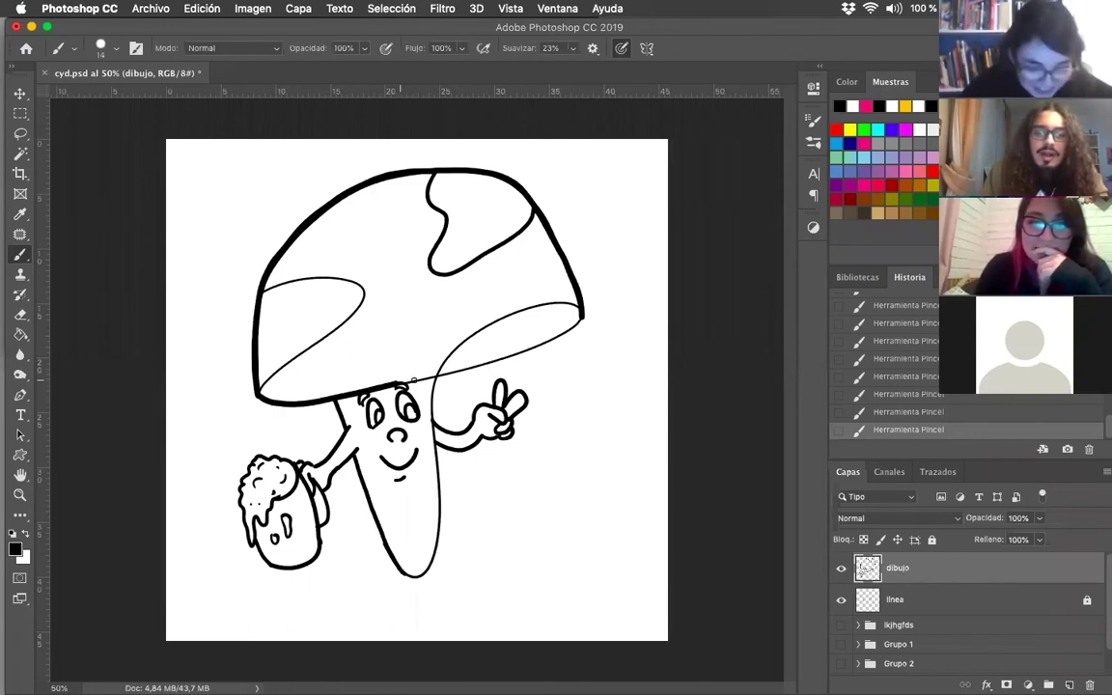
drag(439, 373, 566, 331)
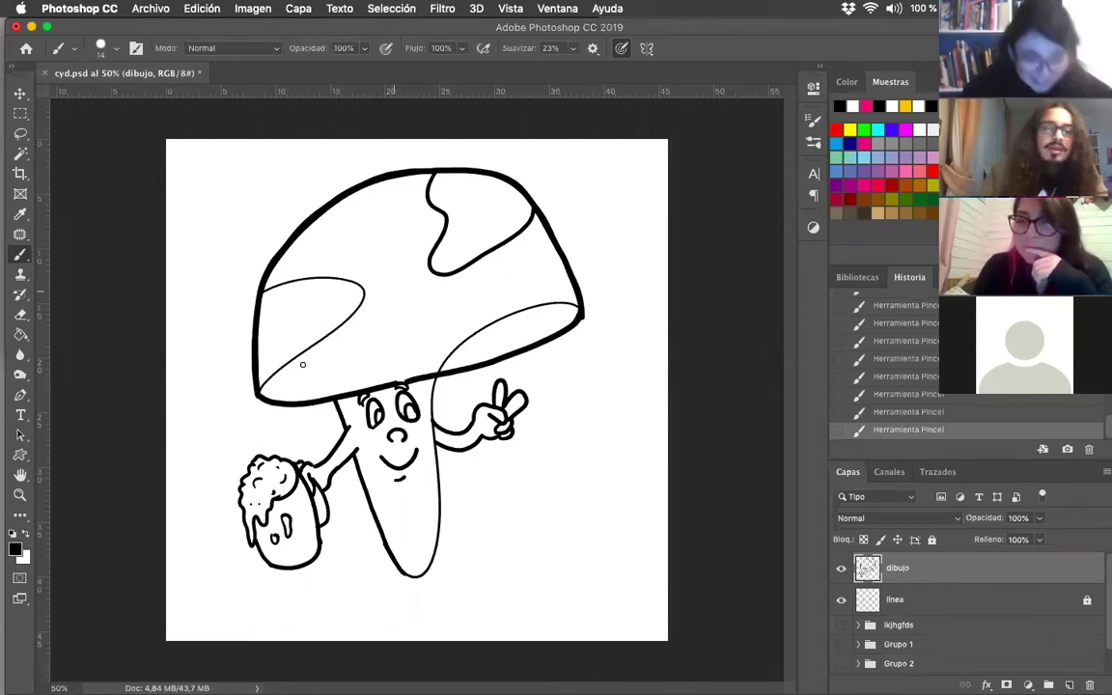
Thicken the cap's left spot, the curved line at its lower right, and the outline of the stem
mouse_move(261, 392)
mouse_down()
mouse_move(366, 298)
mouse_move(350, 281)
mouse_move(269, 288)
mouse_up()
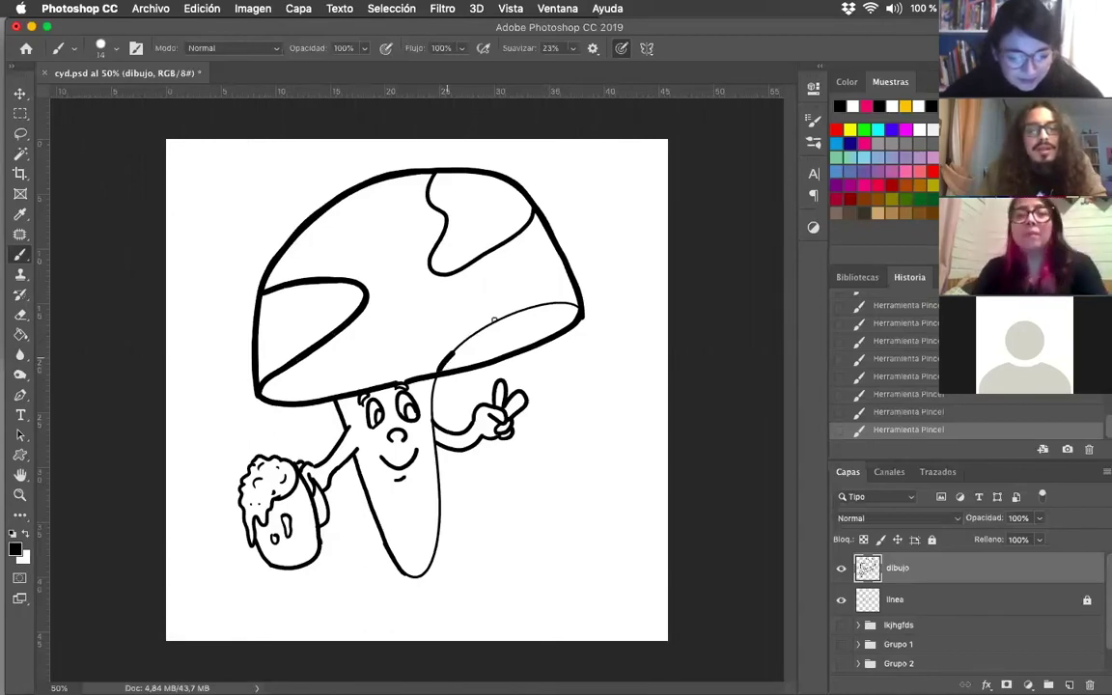
drag(439, 369, 573, 305)
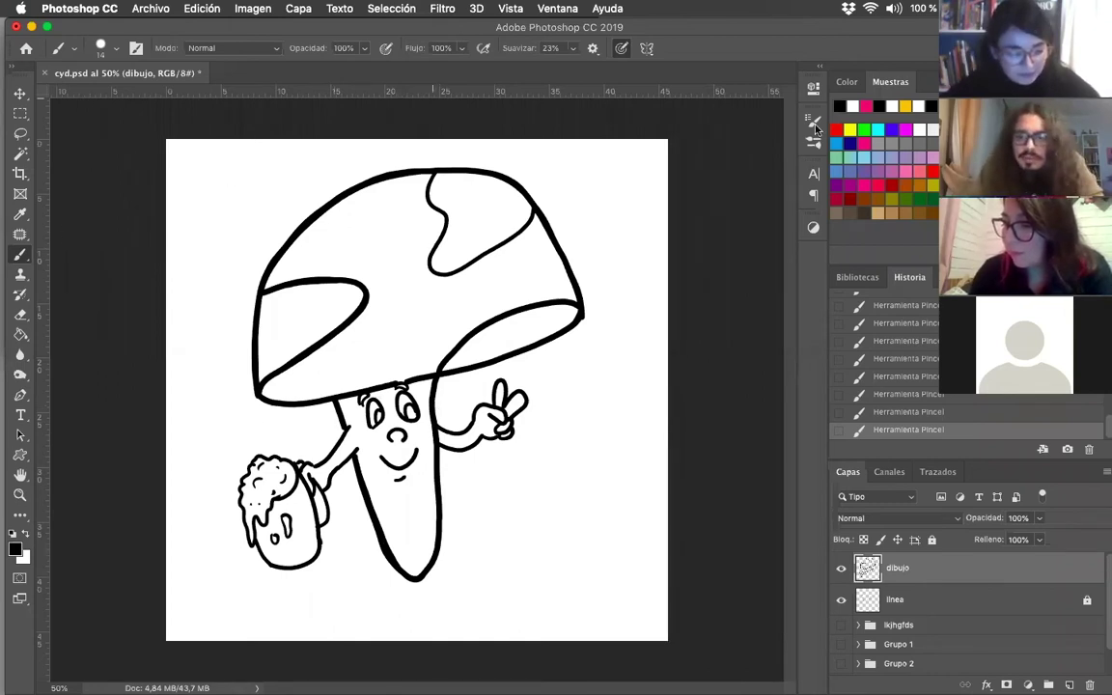
Set the brush size to 10 px
key(F5)
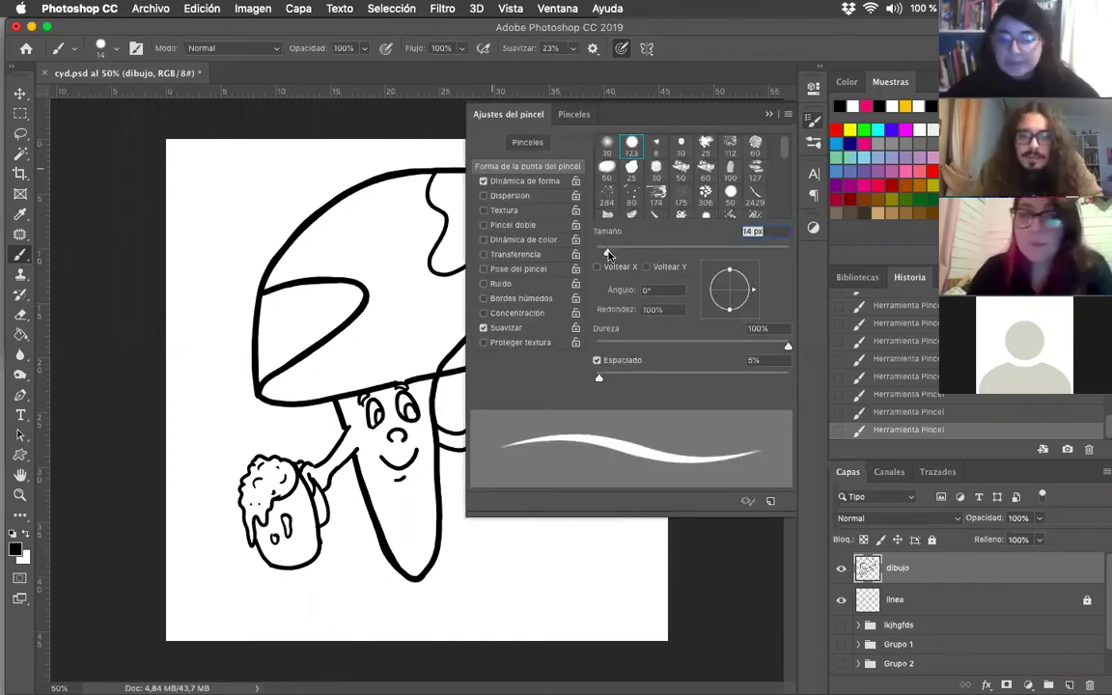
drag(607, 250, 603, 250)
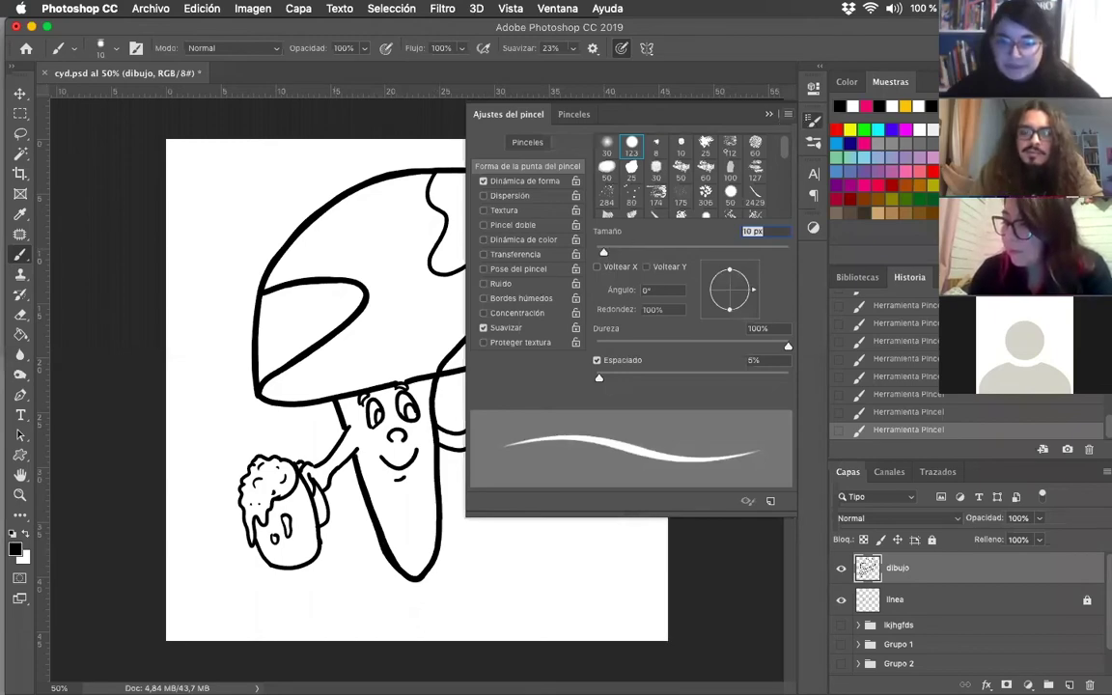
click(813, 118)
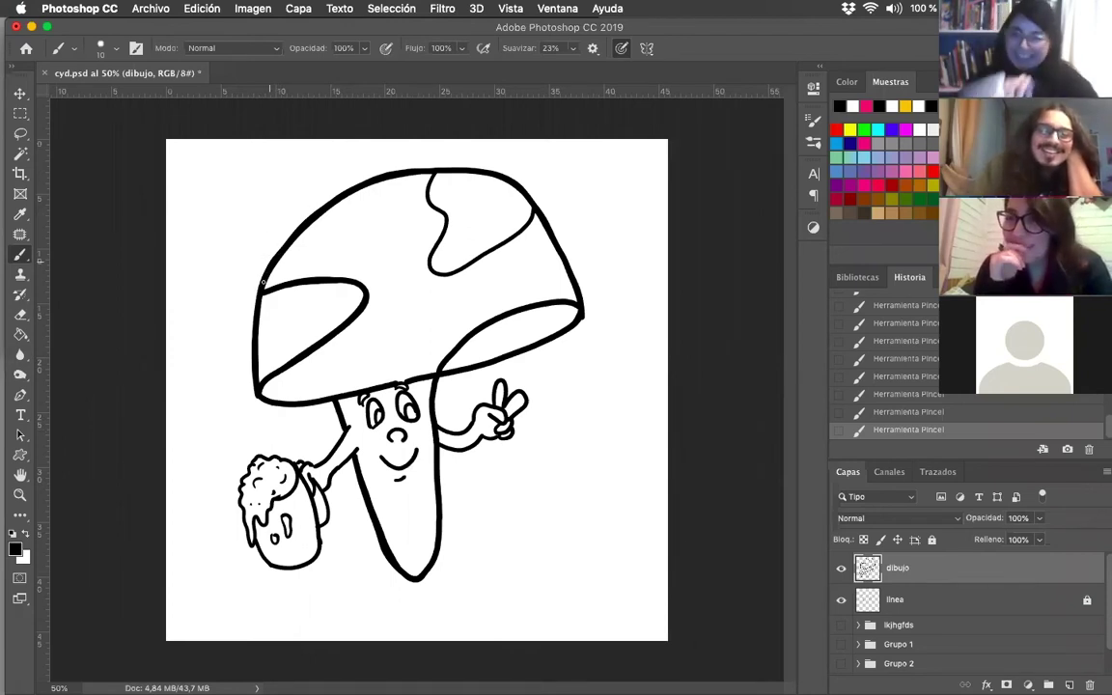
Step back one brush stroke and add a new layer directly beneath the dibujo layer
click(947, 415)
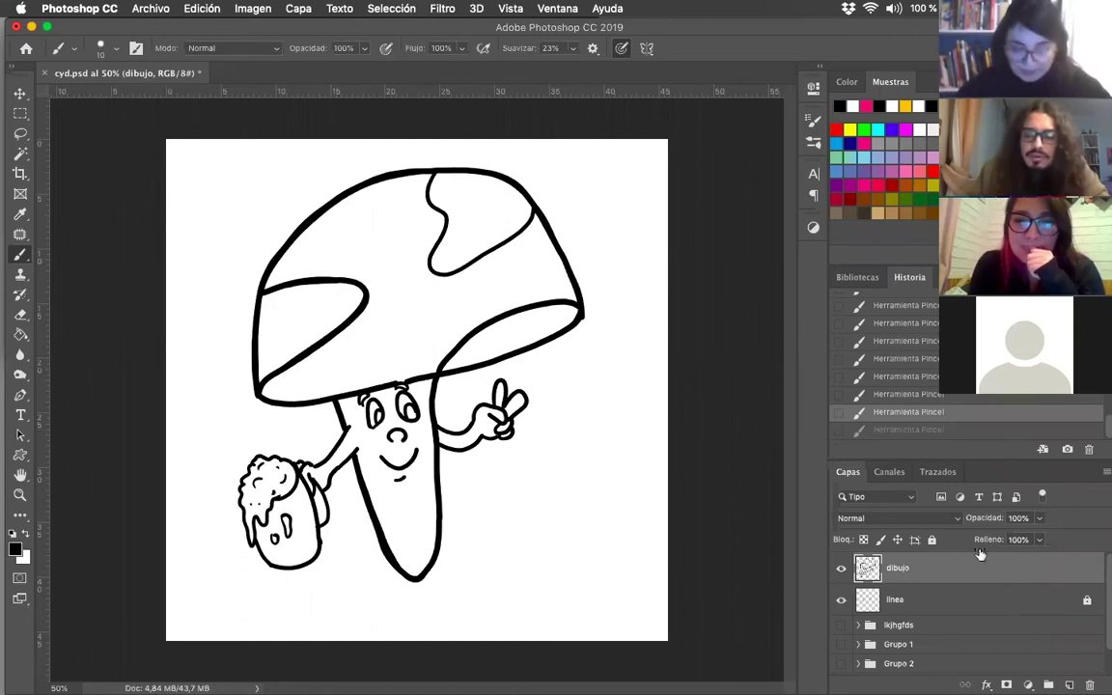
click(1069, 685)
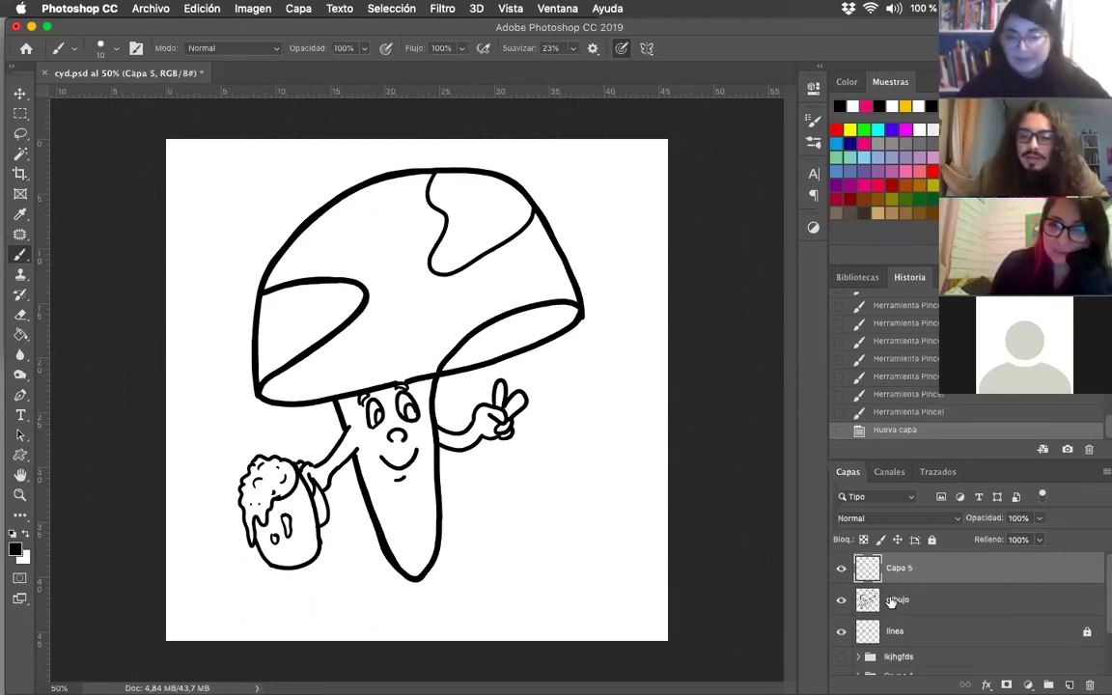
drag(894, 601, 865, 541)
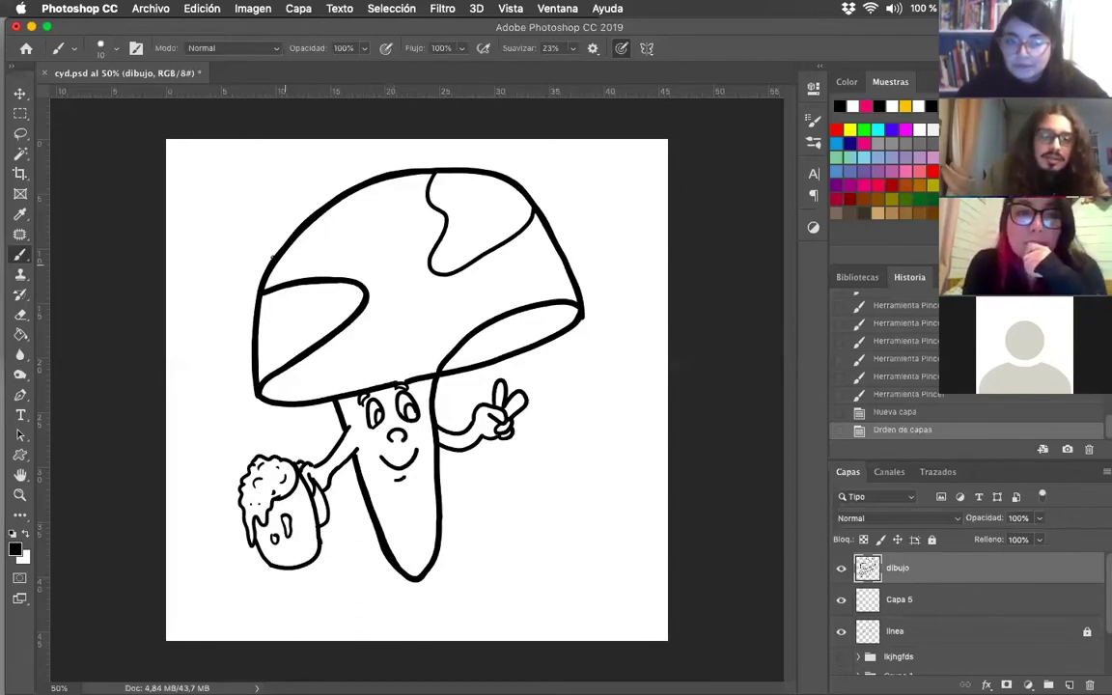
Draw short diagonal hatching lines along the cap's left edge, continuing into the left spot, on the dibujo layer
mouse_move(276, 260)
mouse_down()
mouse_move(318, 228)
mouse_move(270, 270)
mouse_up()
drag(295, 249, 263, 288)
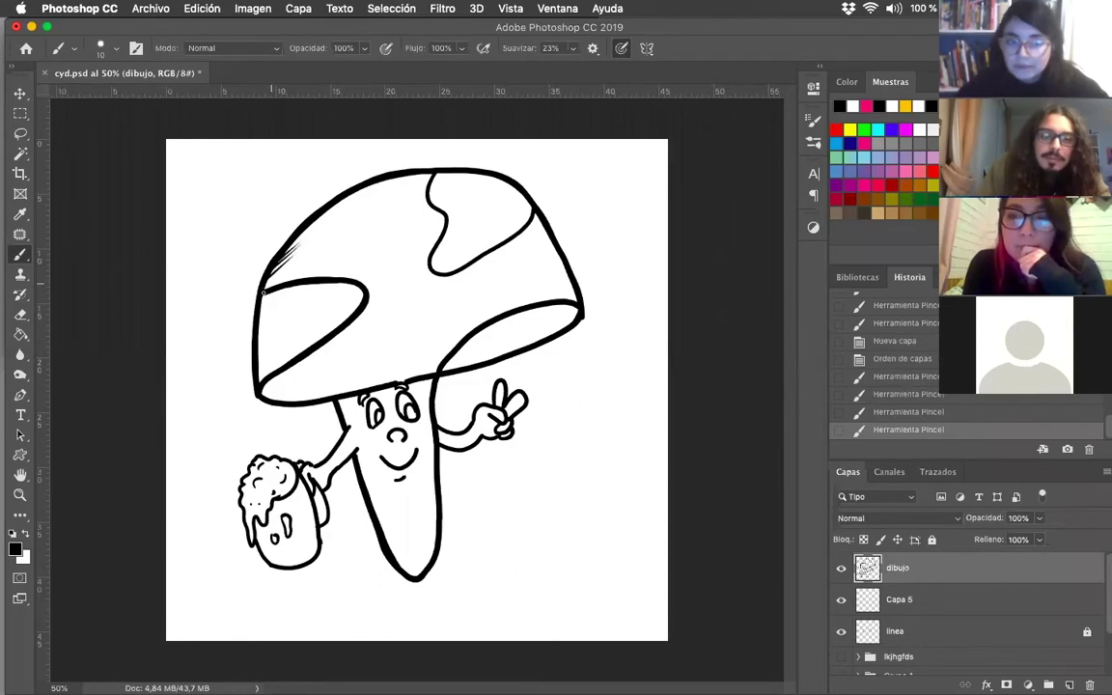
drag(300, 247, 262, 292)
mouse_move(298, 257)
mouse_down()
mouse_move(259, 316)
mouse_move(302, 278)
mouse_move(257, 326)
mouse_move(262, 318)
mouse_up()
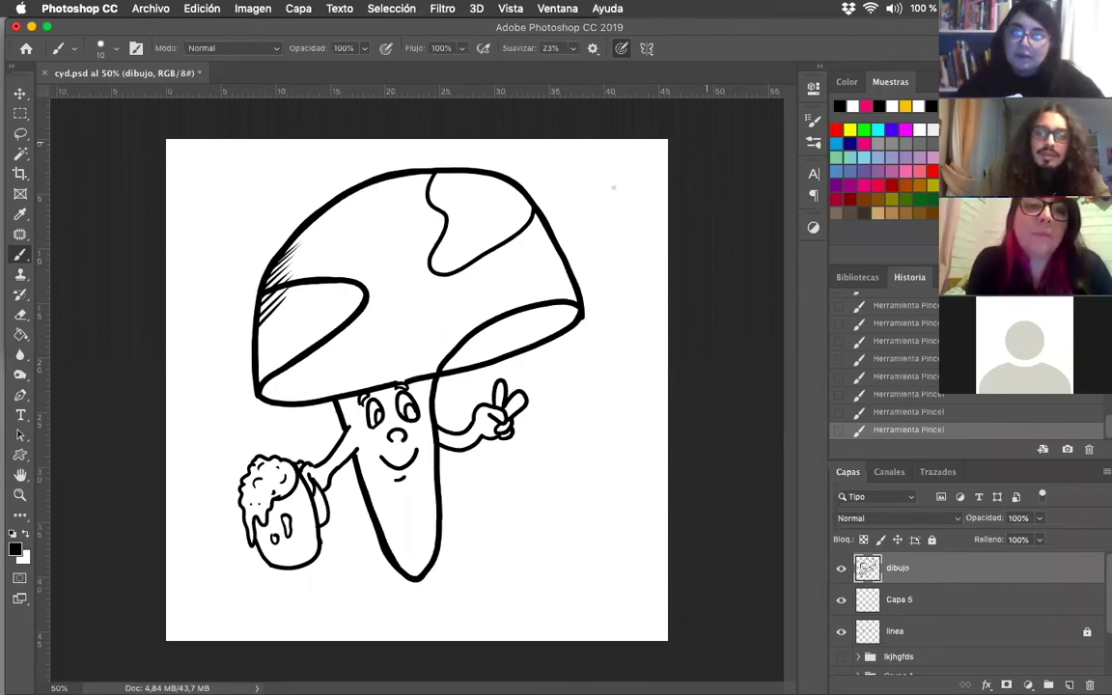
Draw a small arrow beyond the cap's upper right side, pointing down and left towards the mushroom
drag(590, 201, 606, 216)
drag(615, 183, 594, 212)
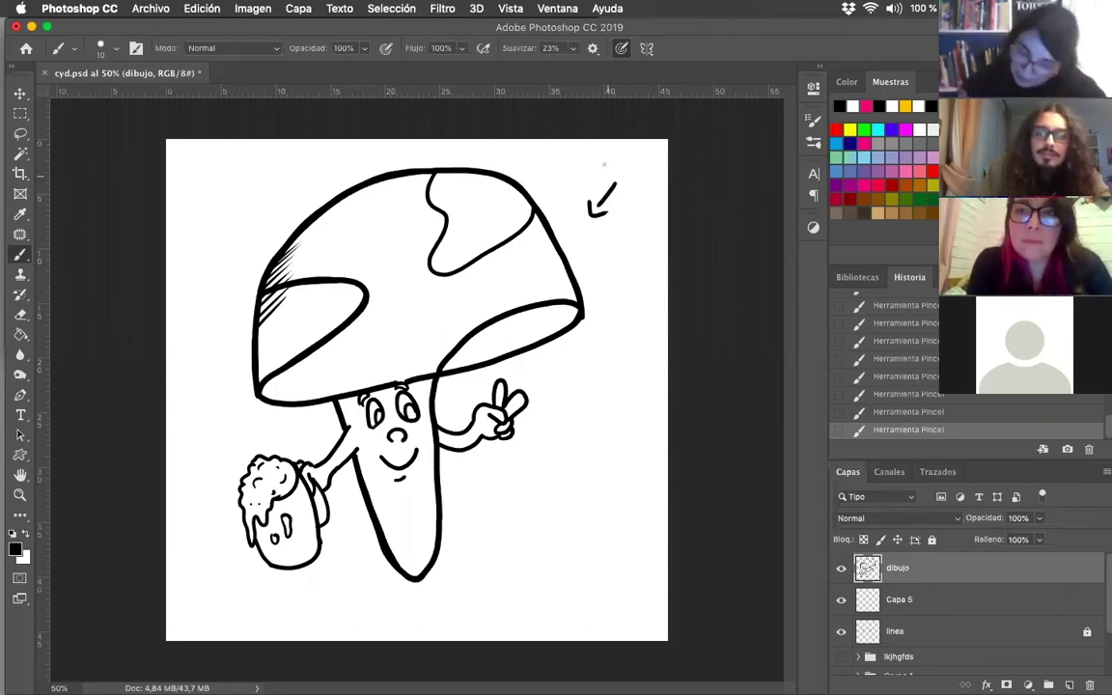
Handwrite the word "LUZ" above the small arrow
mouse_move(601, 152)
mouse_down()
mouse_move(601, 169)
mouse_move(617, 169)
mouse_up()
drag(628, 157, 642, 176)
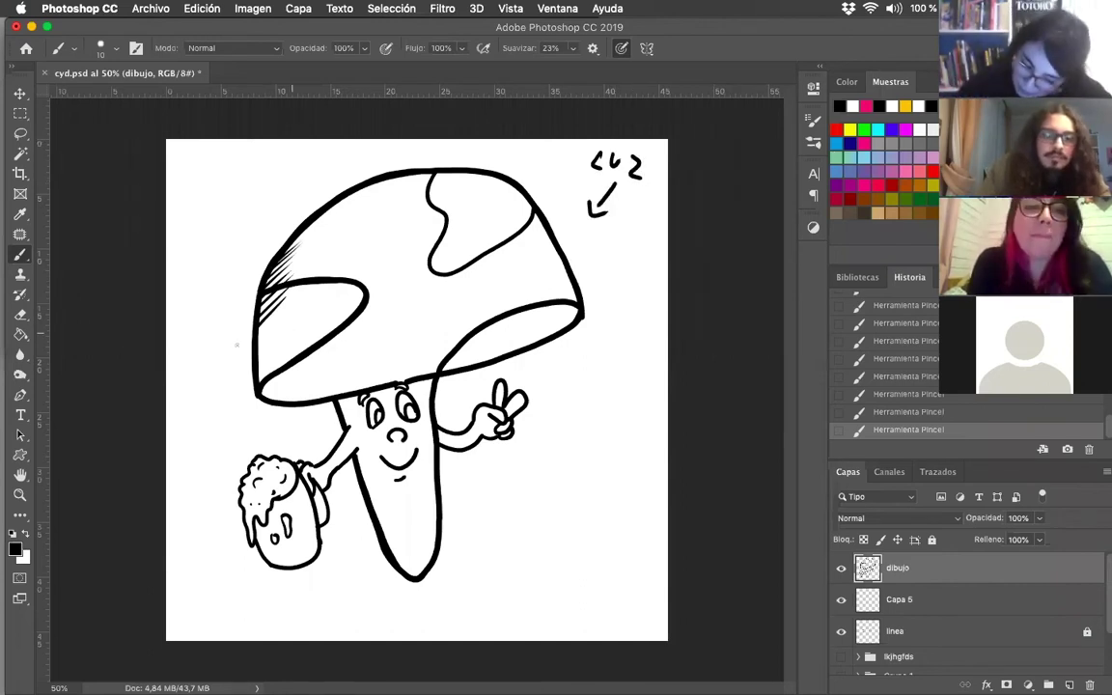
Continue the diagonal hatching down through the cap's left spot to its lower end, and step back one stroke
drag(285, 309, 258, 347)
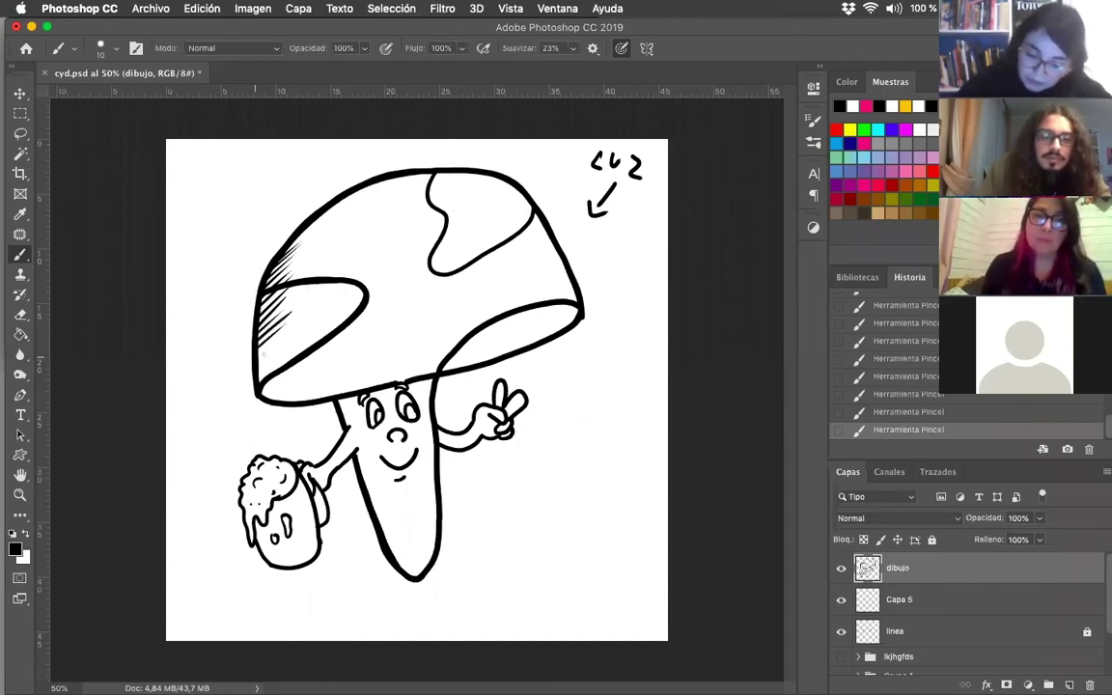
mouse_move(288, 302)
mouse_down()
mouse_move(257, 326)
mouse_move(258, 371)
mouse_up()
drag(286, 358, 258, 382)
click(953, 413)
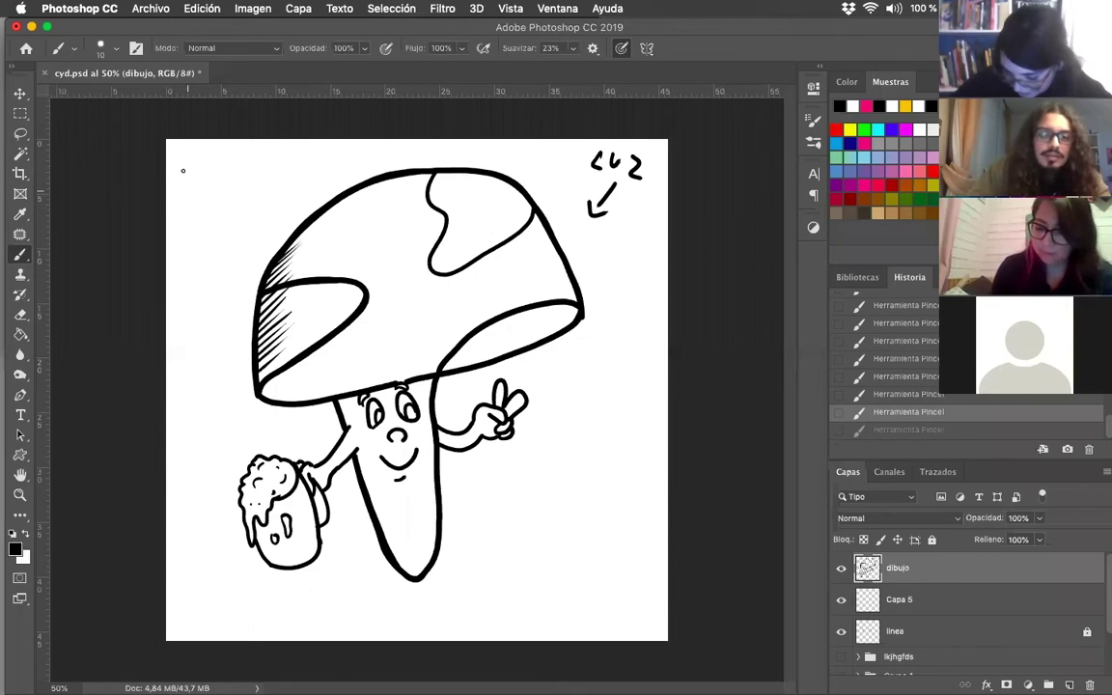
Draw a sample row of eight long slanted hatch lines in the blank area above and left of the cap
drag(184, 169, 189, 203)
drag(189, 171, 201, 198)
drag(200, 164, 212, 194)
drag(210, 157, 217, 187)
drag(216, 153, 223, 183)
drag(222, 151, 234, 171)
drag(235, 146, 241, 165)
drag(241, 142, 245, 153)
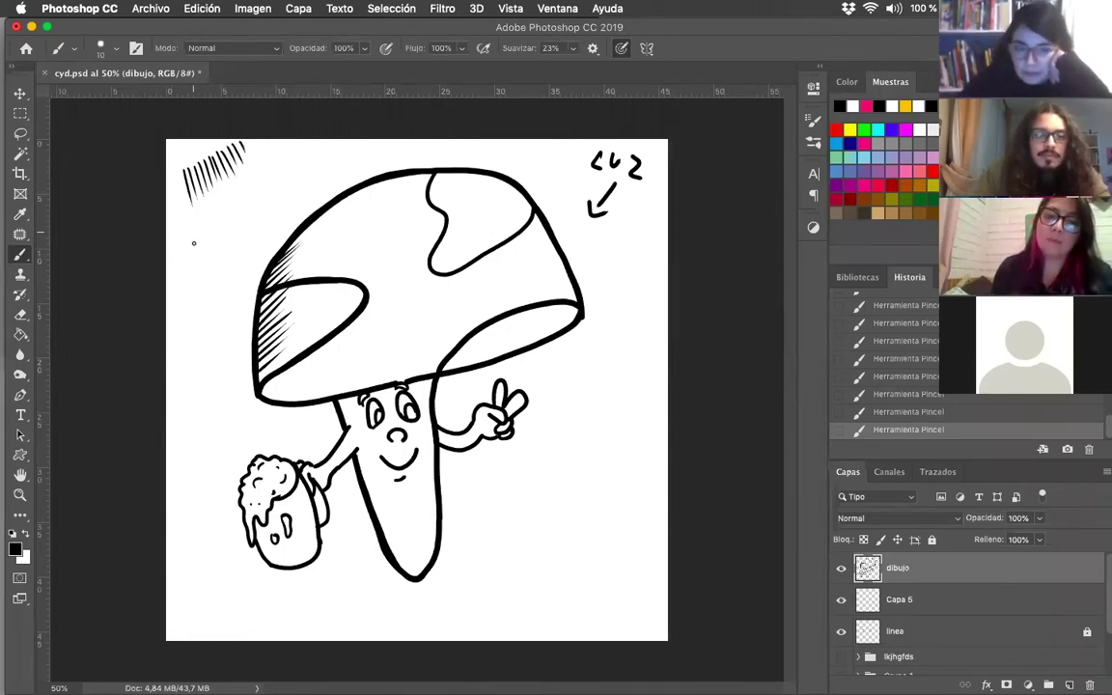
Draw a second, smaller sample row of short slanted hatch lines just below the first row
drag(194, 237, 202, 259)
drag(198, 233, 205, 253)
drag(203, 229, 212, 246)
drag(211, 224, 216, 242)
drag(214, 221, 220, 239)
drag(218, 214, 224, 227)
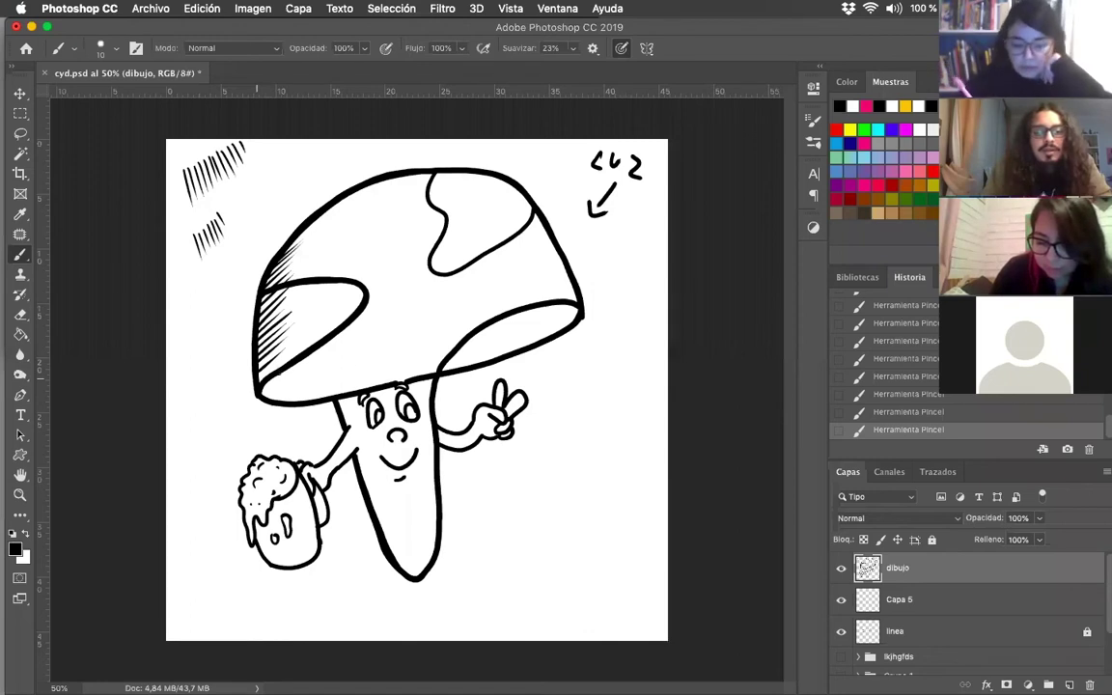
Undo and restore the last stroke, and extend the hatching into the cap's lower left tip beneath the spot
key(super+z)
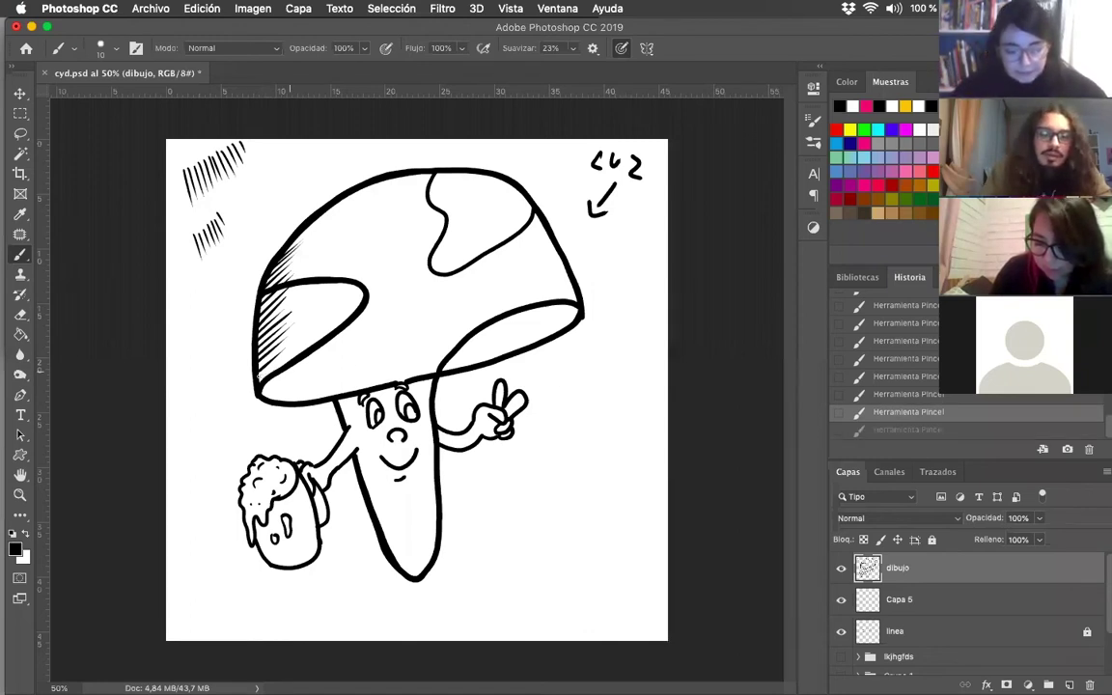
click(866, 426)
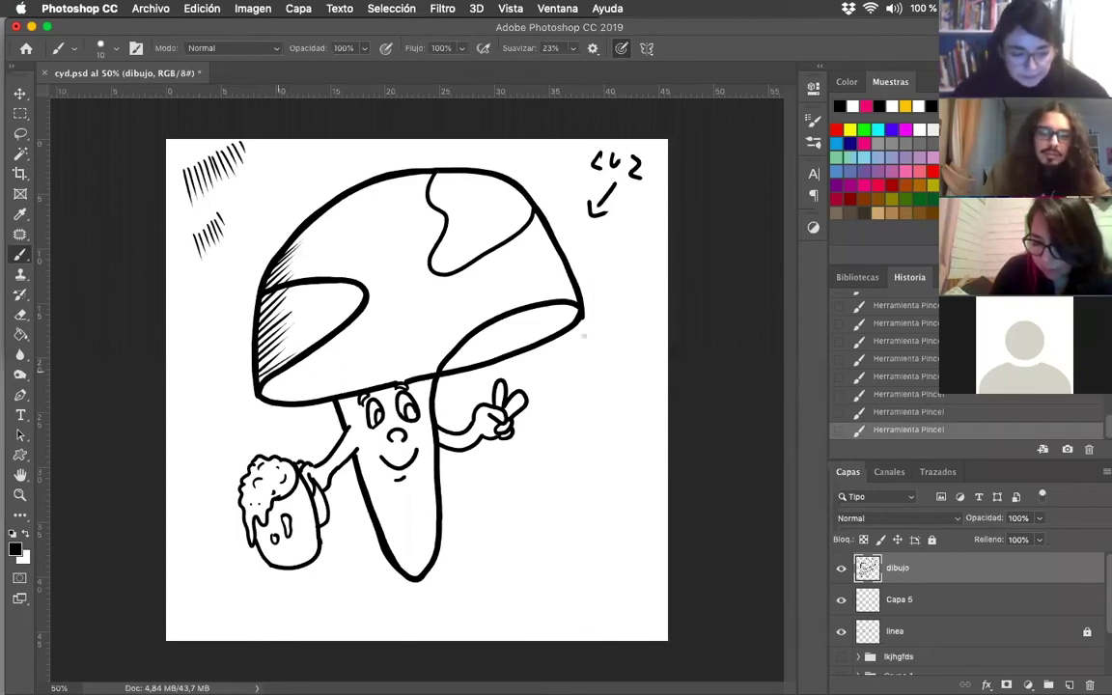
click(862, 415)
mouse_move(258, 376)
mouse_down()
mouse_move(292, 357)
mouse_move(295, 374)
mouse_move(240, 365)
mouse_up()
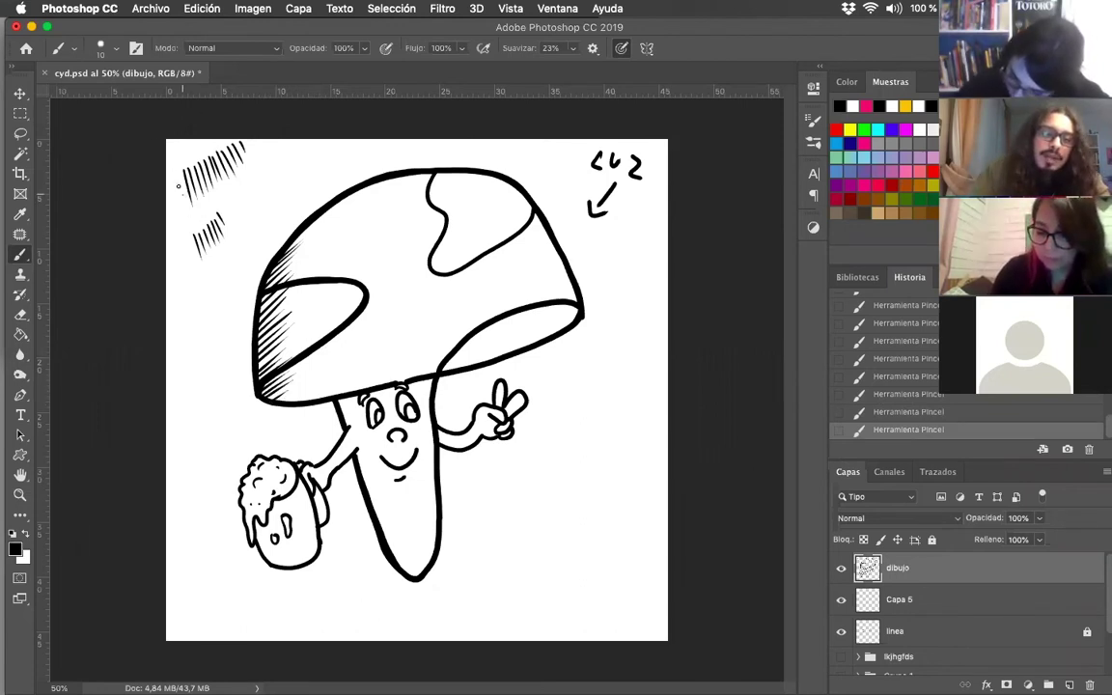
Cross-hatch the left part of the upper sample row with lines running in other directions
mouse_move(181, 186)
mouse_down()
mouse_move(202, 203)
mouse_move(205, 187)
mouse_up()
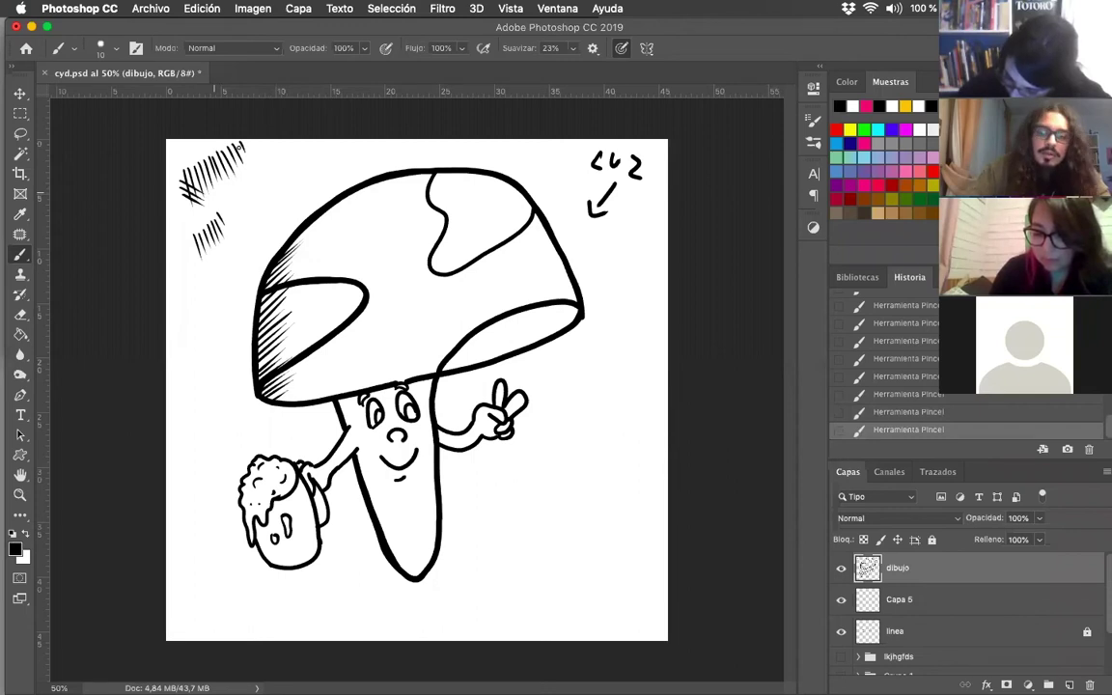
drag(189, 143, 164, 167)
Draw a tall rectangle to the right of the stem and cross-hatch it from dense at its top to sparse below the middle
mouse_move(634, 410)
mouse_down()
mouse_move(571, 417)
mouse_move(568, 583)
mouse_up()
drag(634, 409, 637, 583)
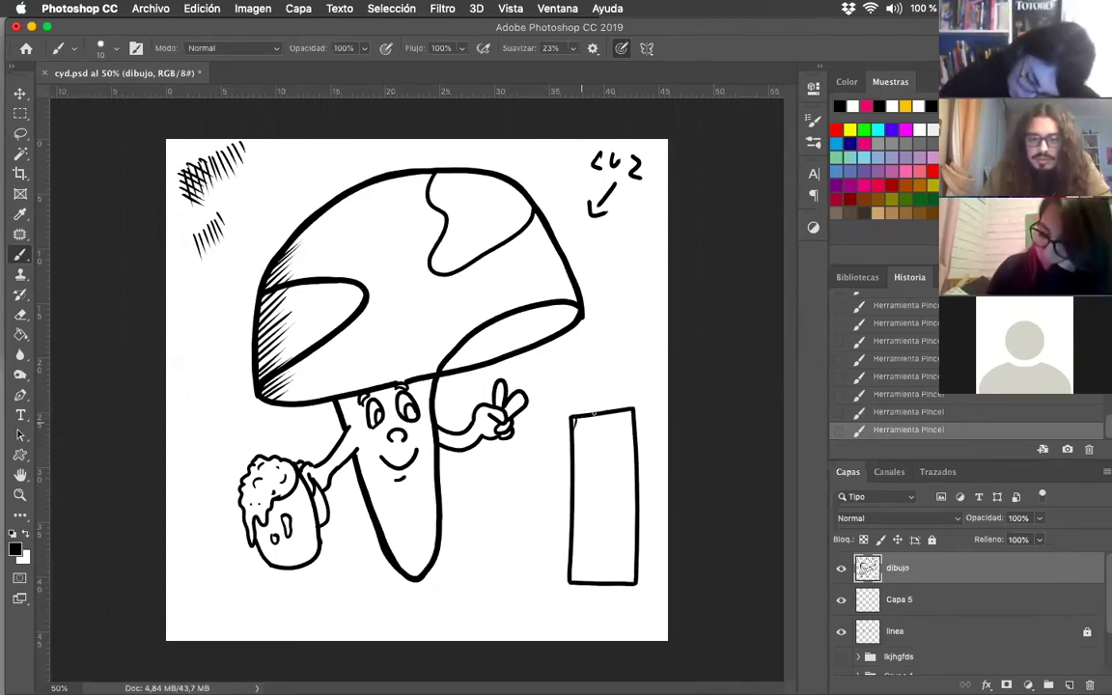
mouse_move(591, 417)
mouse_down()
mouse_move(583, 463)
mouse_move(610, 417)
mouse_move(594, 470)
mouse_move(616, 412)
mouse_move(619, 423)
mouse_move(631, 411)
mouse_move(607, 449)
mouse_up()
mouse_move(627, 413)
mouse_down()
mouse_move(622, 450)
mouse_move(594, 479)
mouse_up()
mouse_move(578, 432)
mouse_down()
mouse_move(599, 468)
mouse_move(619, 458)
mouse_up()
mouse_move(610, 425)
mouse_down()
mouse_move(619, 464)
mouse_move(631, 461)
mouse_move(601, 486)
mouse_up()
drag(627, 467, 606, 494)
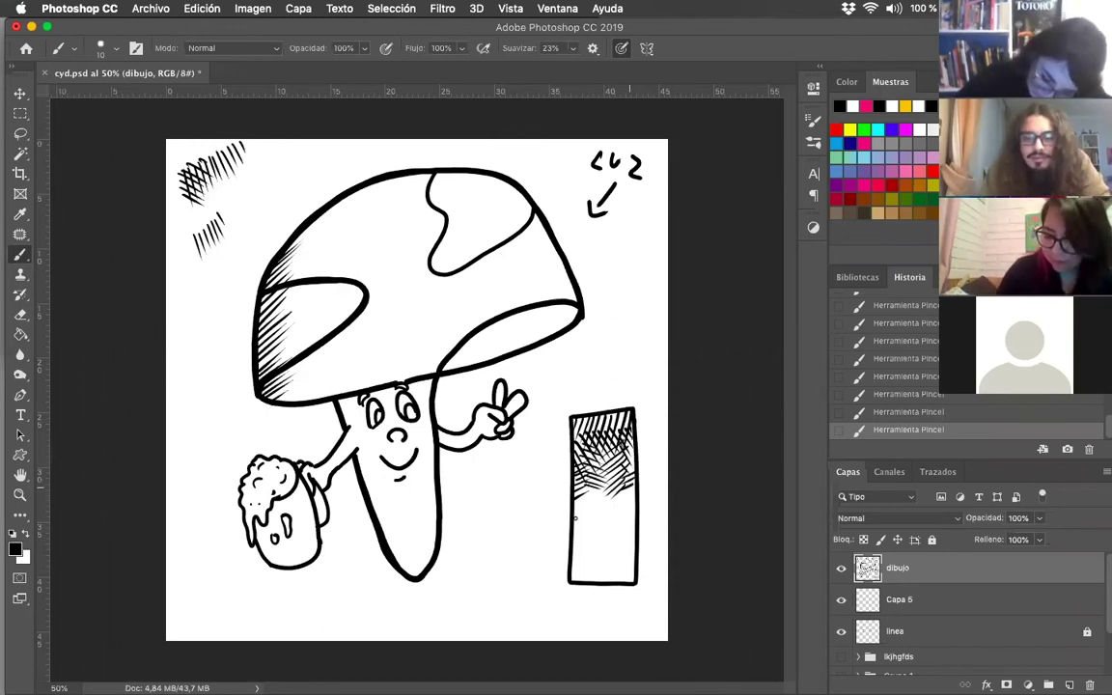
mouse_move(619, 495)
mouse_down()
mouse_move(635, 507)
mouse_move(589, 533)
mouse_up()
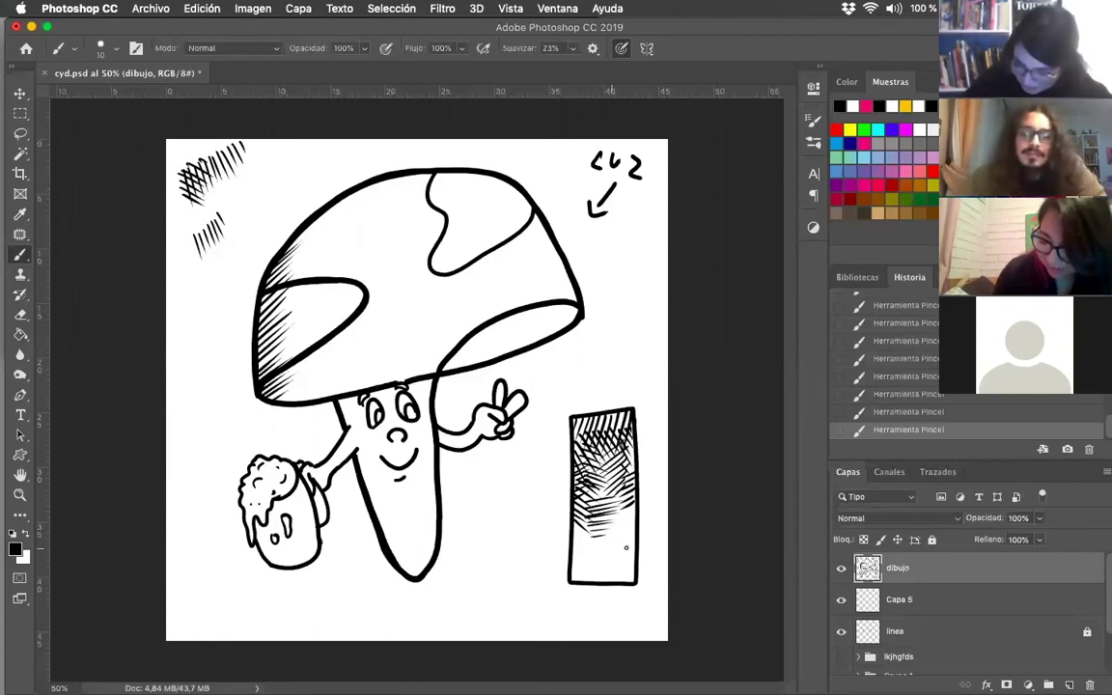
Add sparse hatch strokes lower in the sample rectangle, and undo and restore the last two strokes
drag(619, 529, 631, 541)
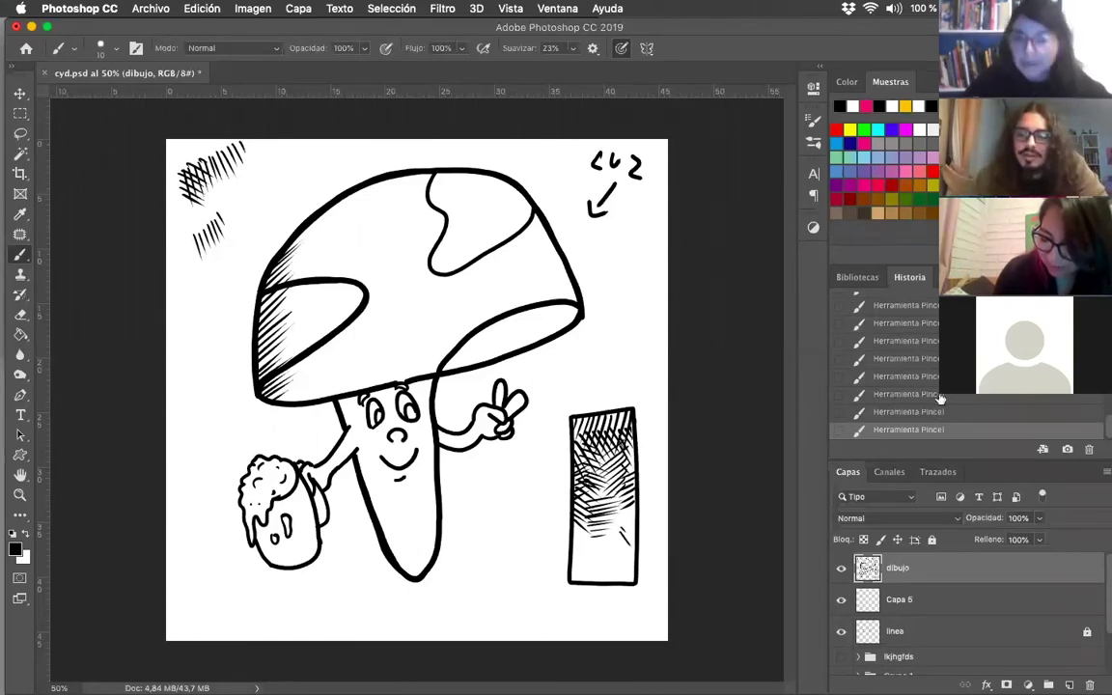
key(ctrl+z)
key(ctrl+z)
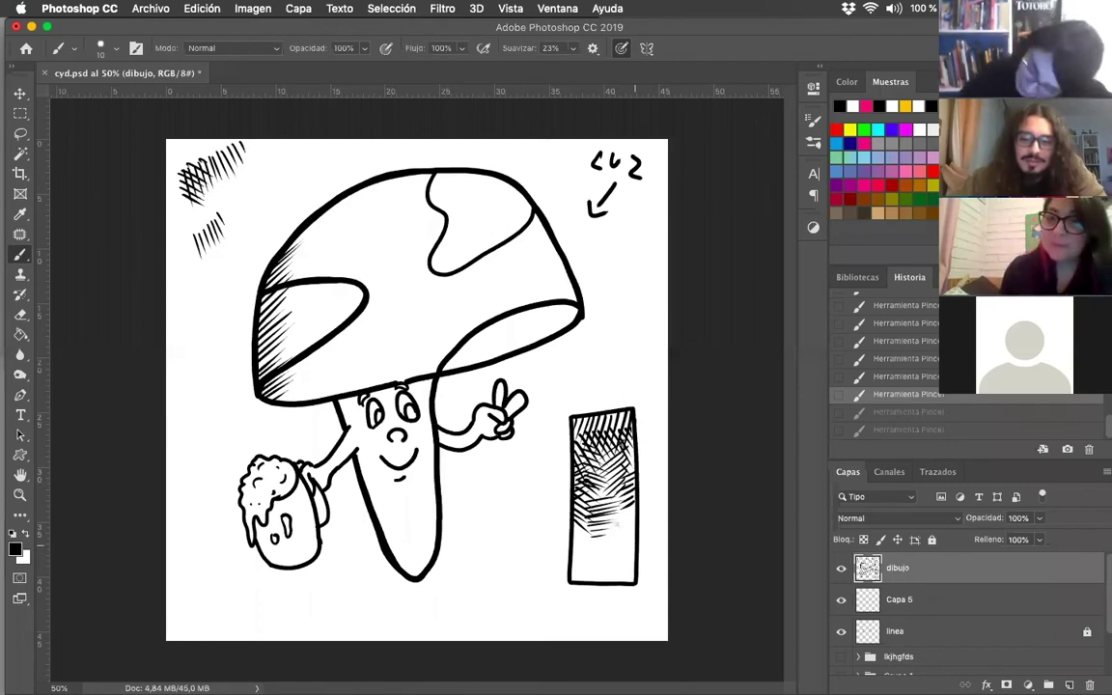
key(ctrl+shift+z)
key(ctrl+shift+z)
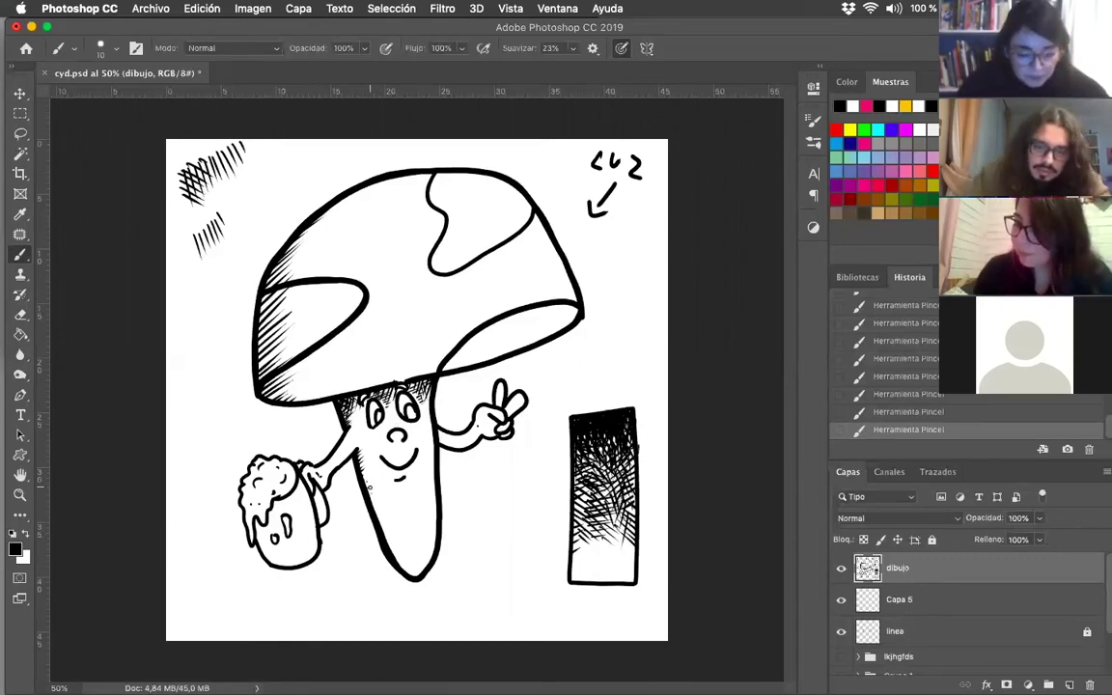
Hatch the lower part of the stem's left edge, and undo and restore the last brush stroke
drag(379, 503, 391, 530)
click(393, 541)
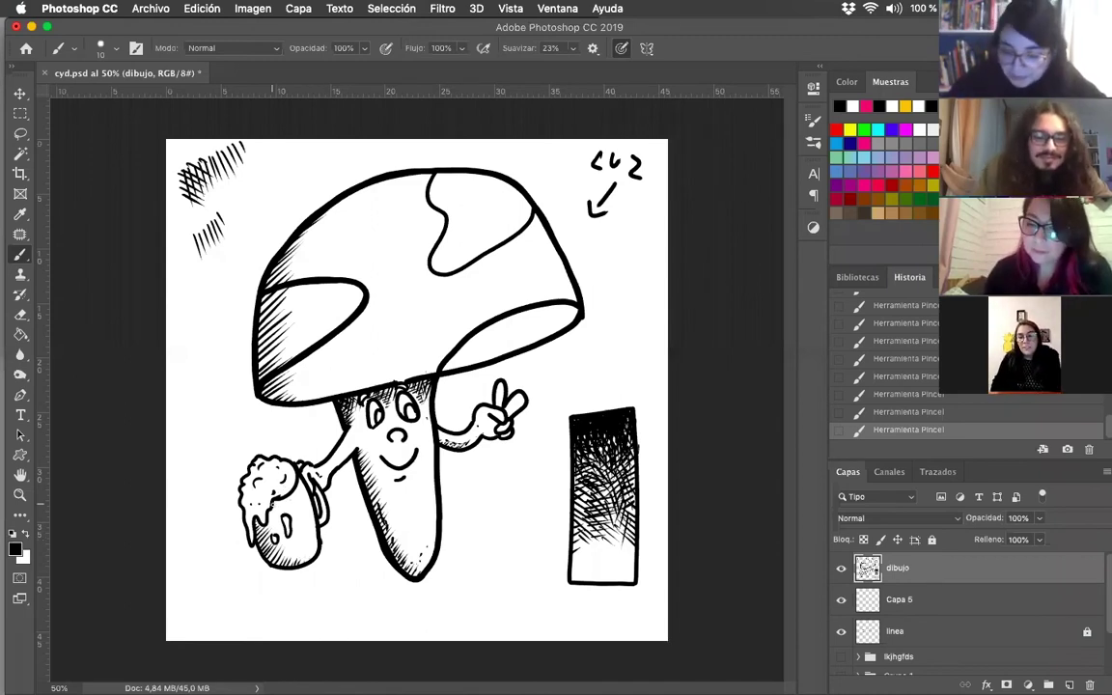
key(super+z)
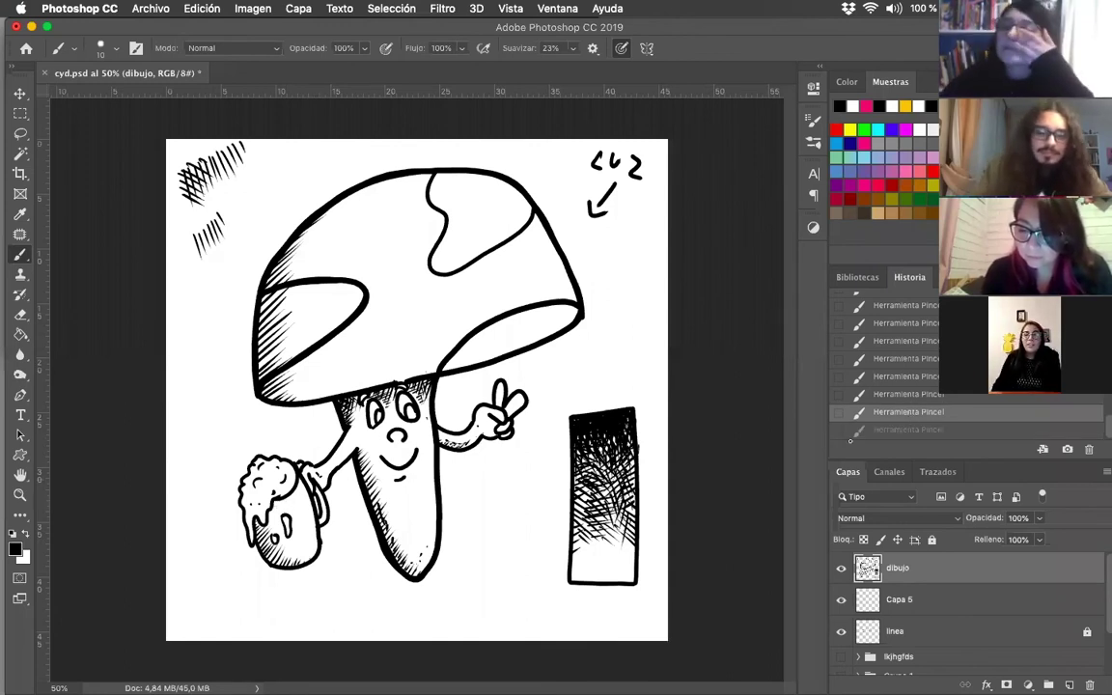
key(super+shift+z)
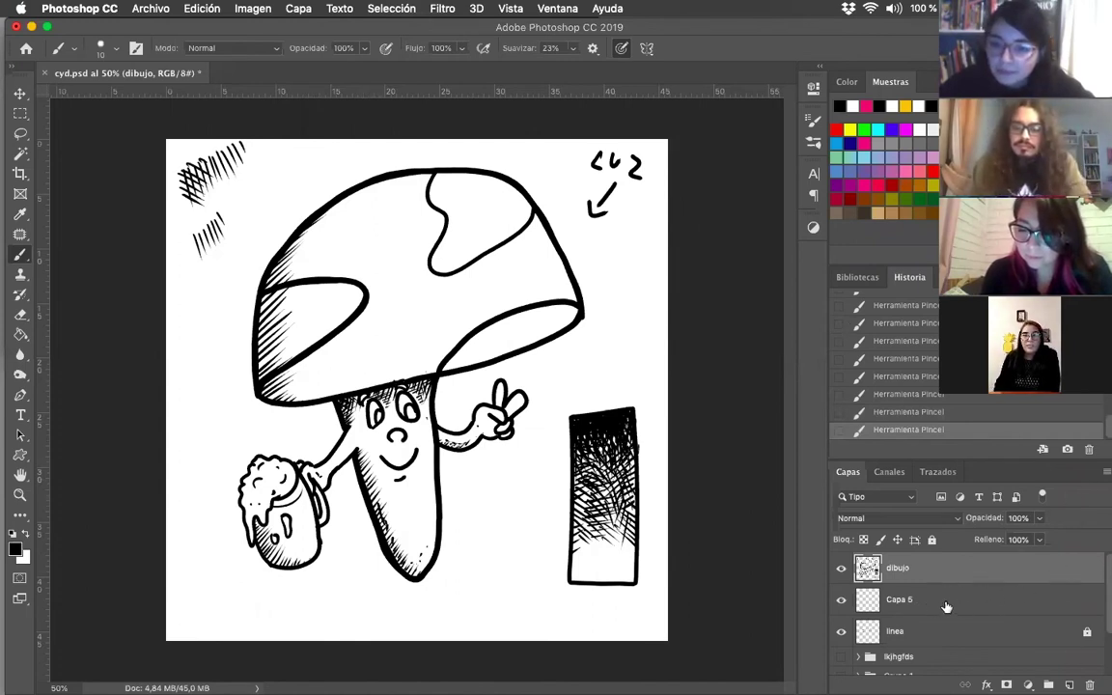
Lock the dibujo and Capa 5 layers completely
click(932, 541)
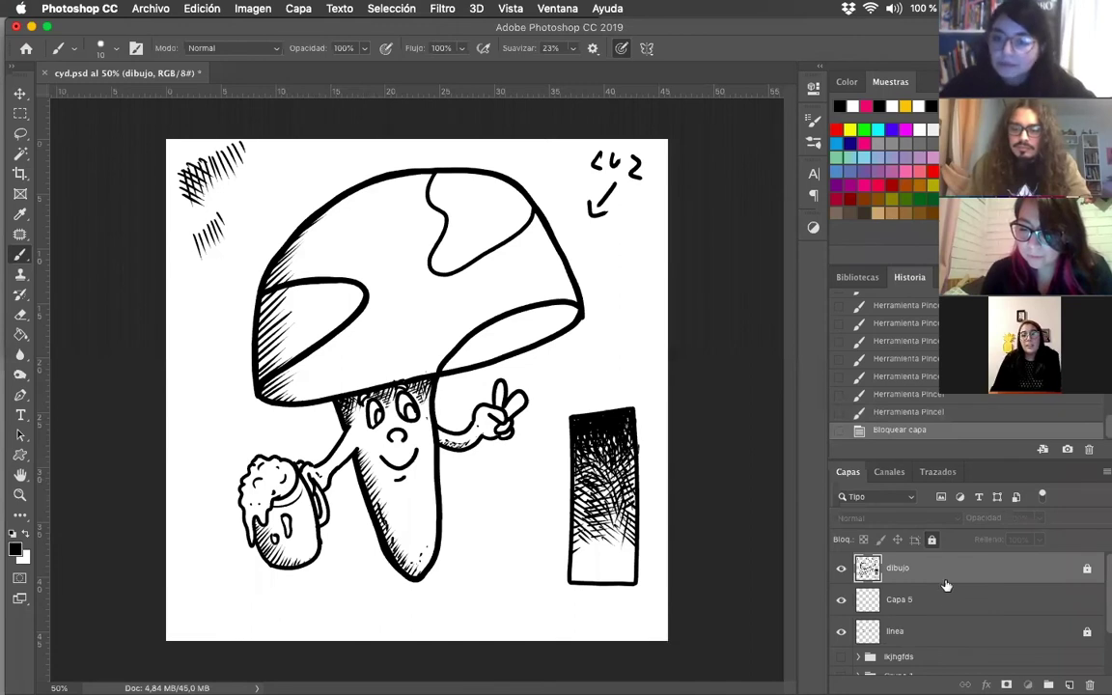
click(956, 598)
click(932, 539)
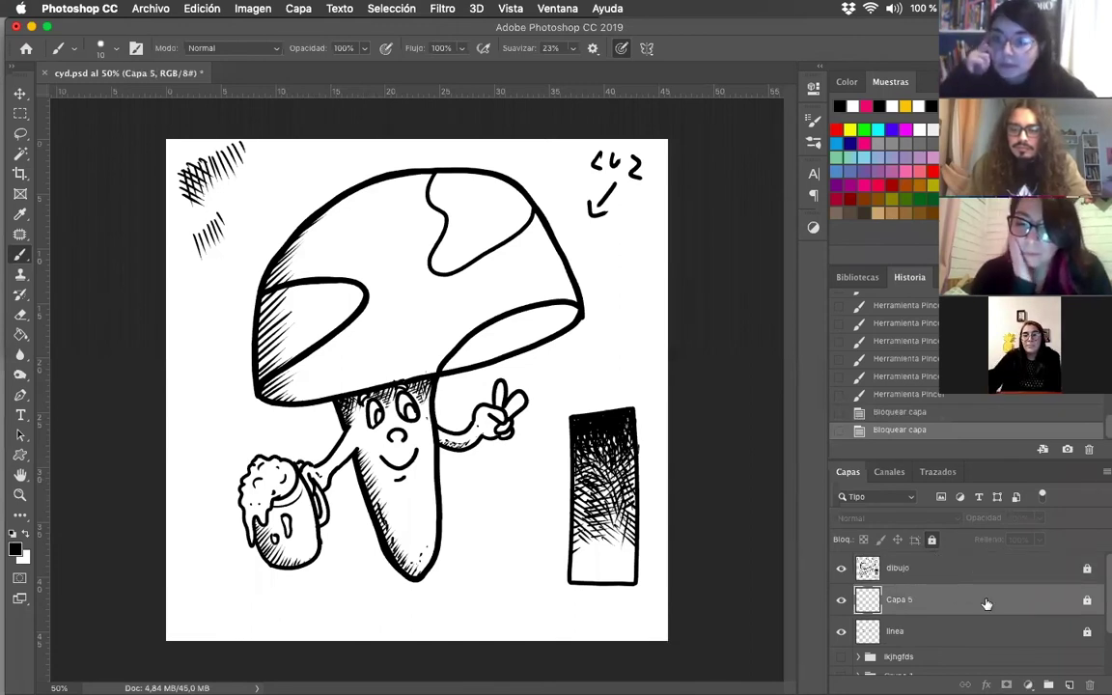
Add a new layer above Capa 5 and name it "color"
click(1069, 685)
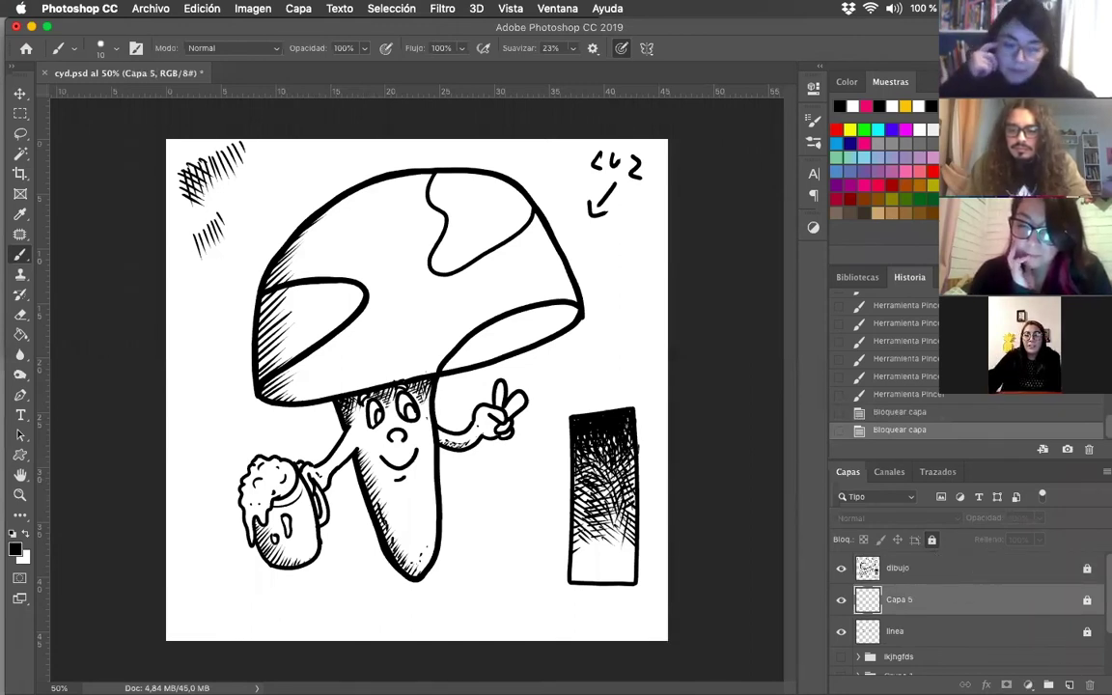
double_click(909, 599)
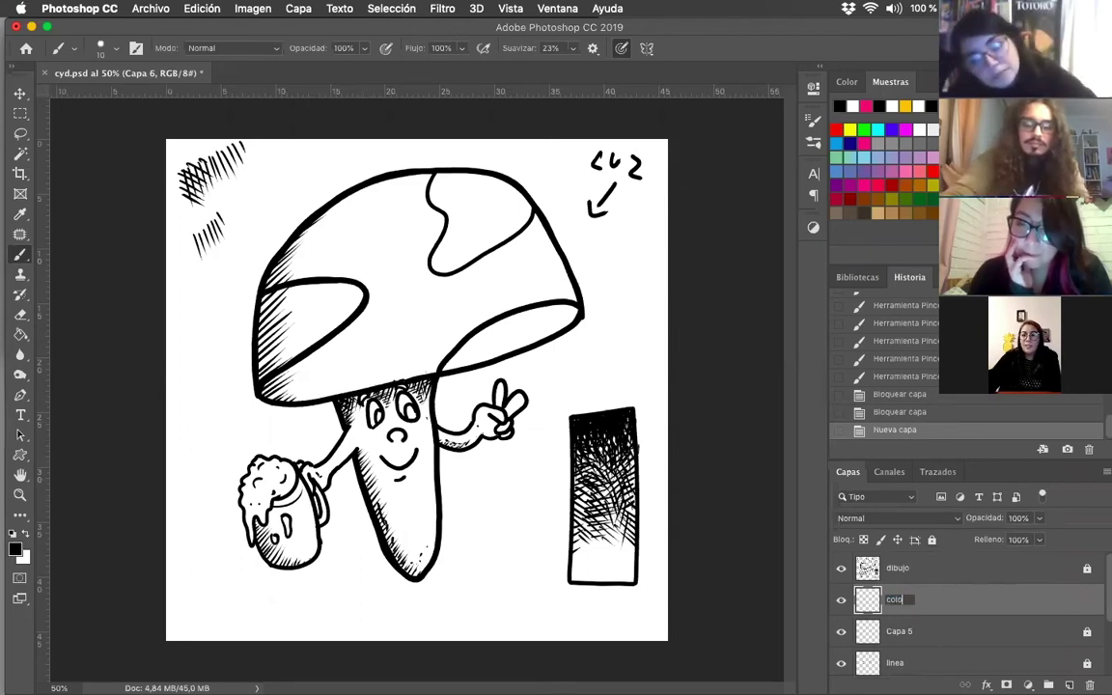
text(color)
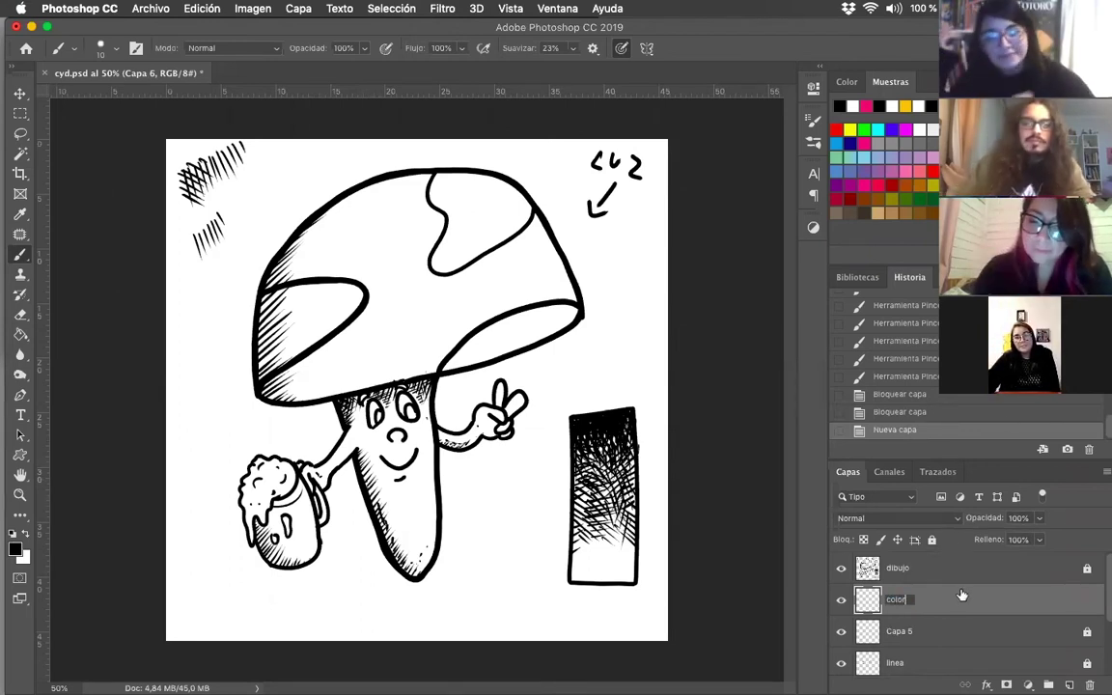
key(Return)
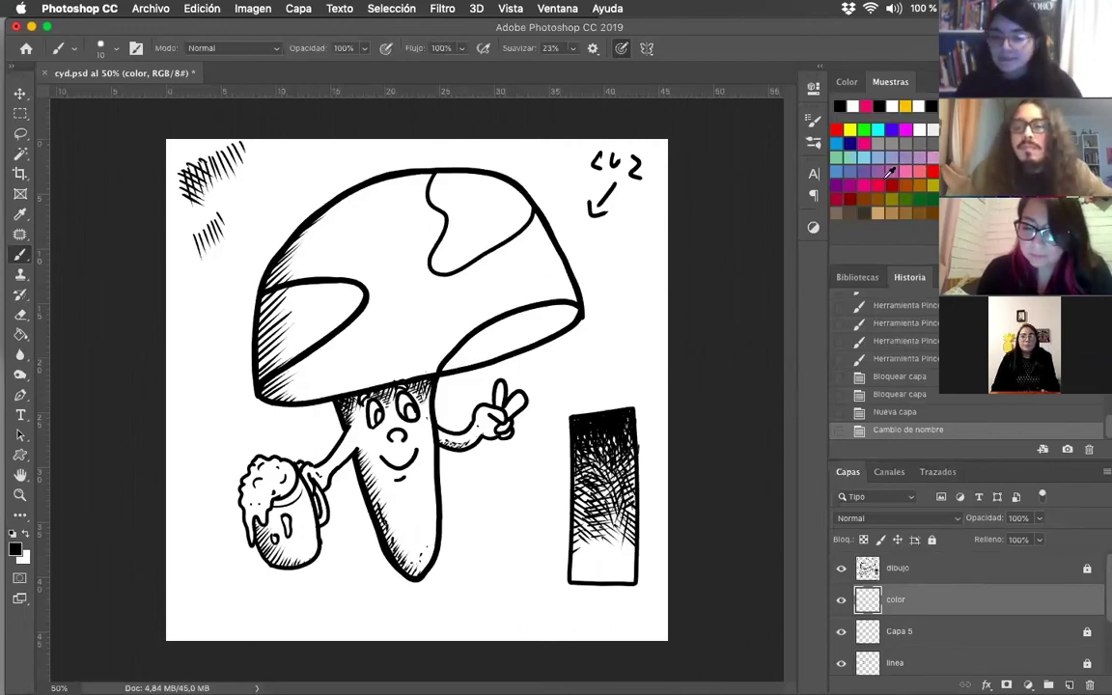
Set the foreground colour to the pinkish red d03047, starting from the red swatch
click(933, 171)
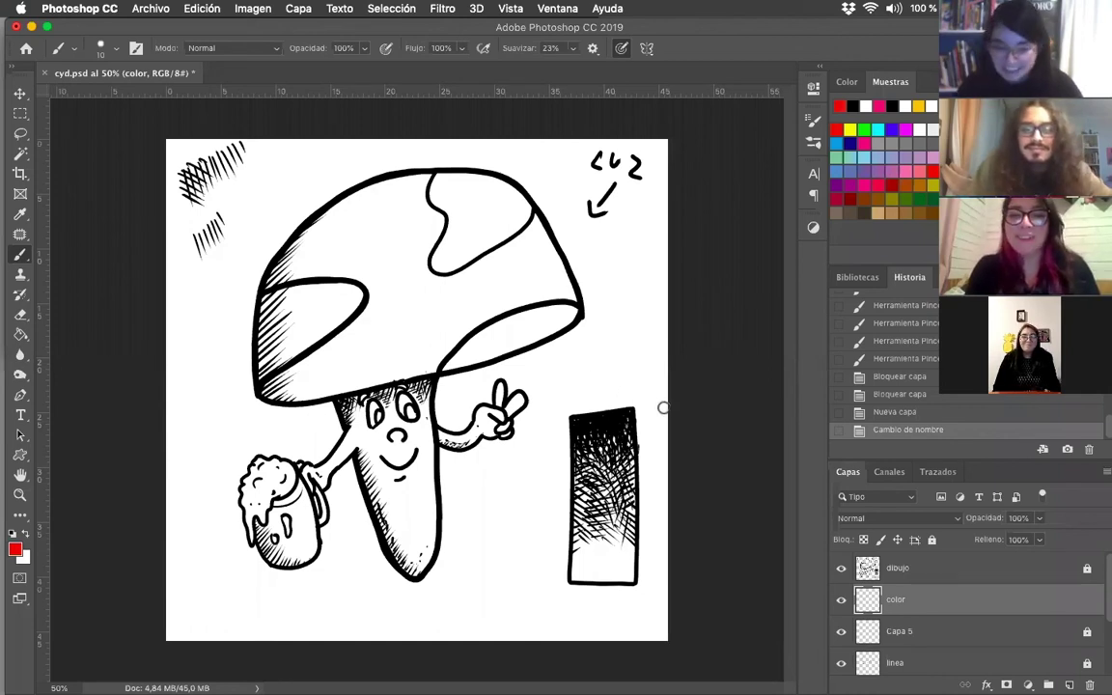
key(n)
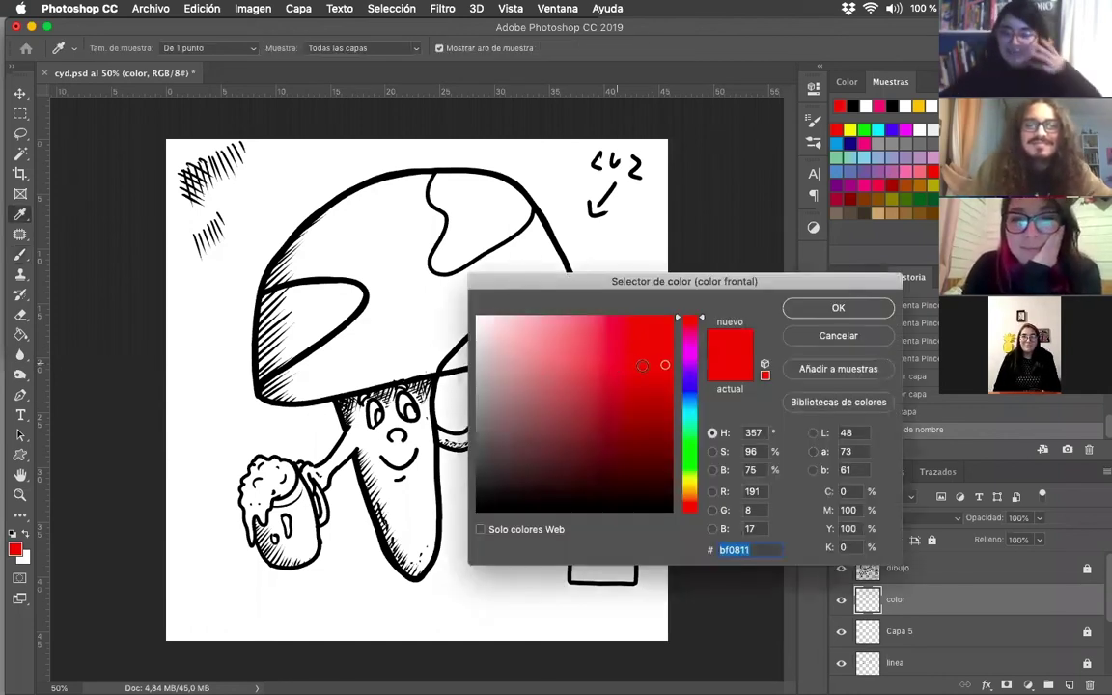
click(631, 366)
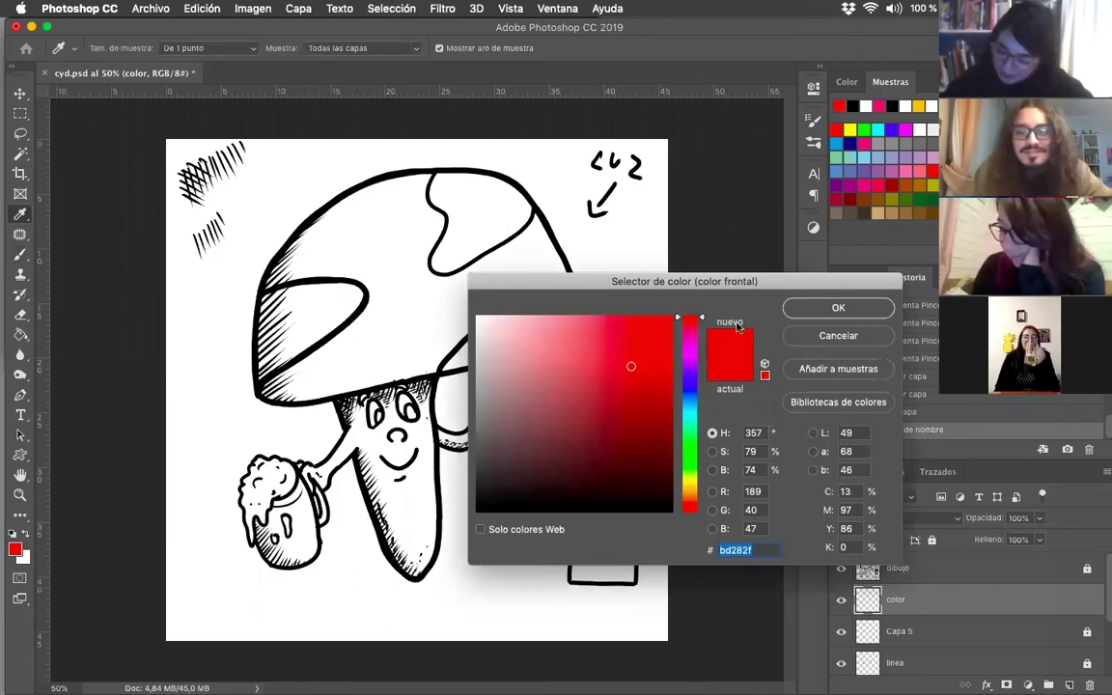
click(591, 354)
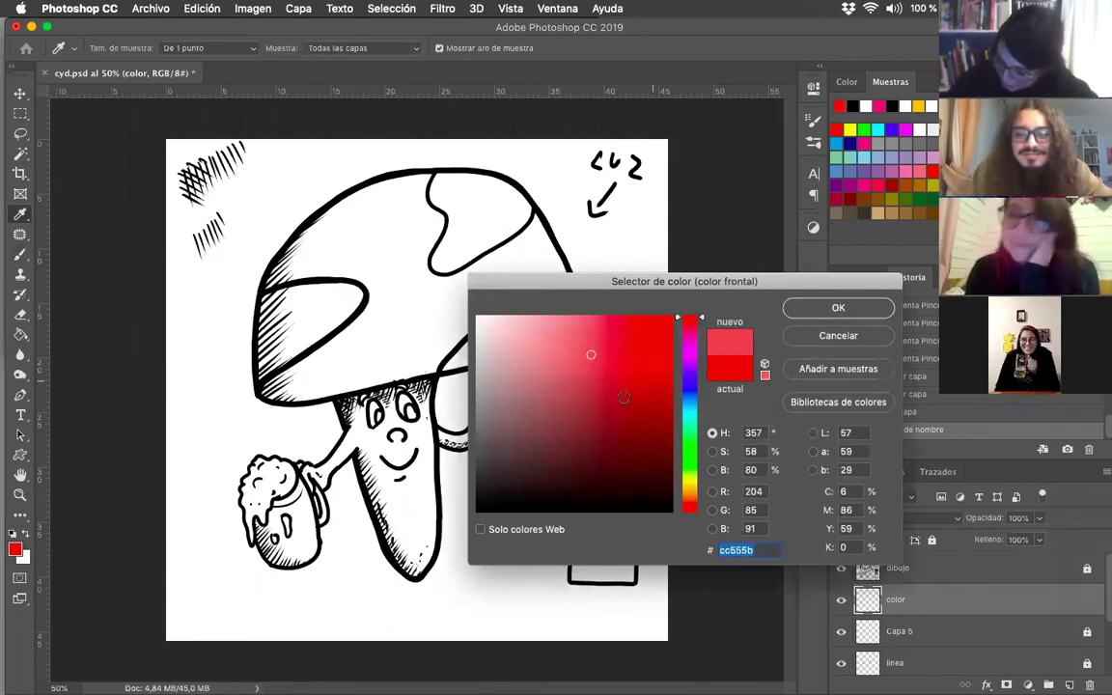
click(621, 402)
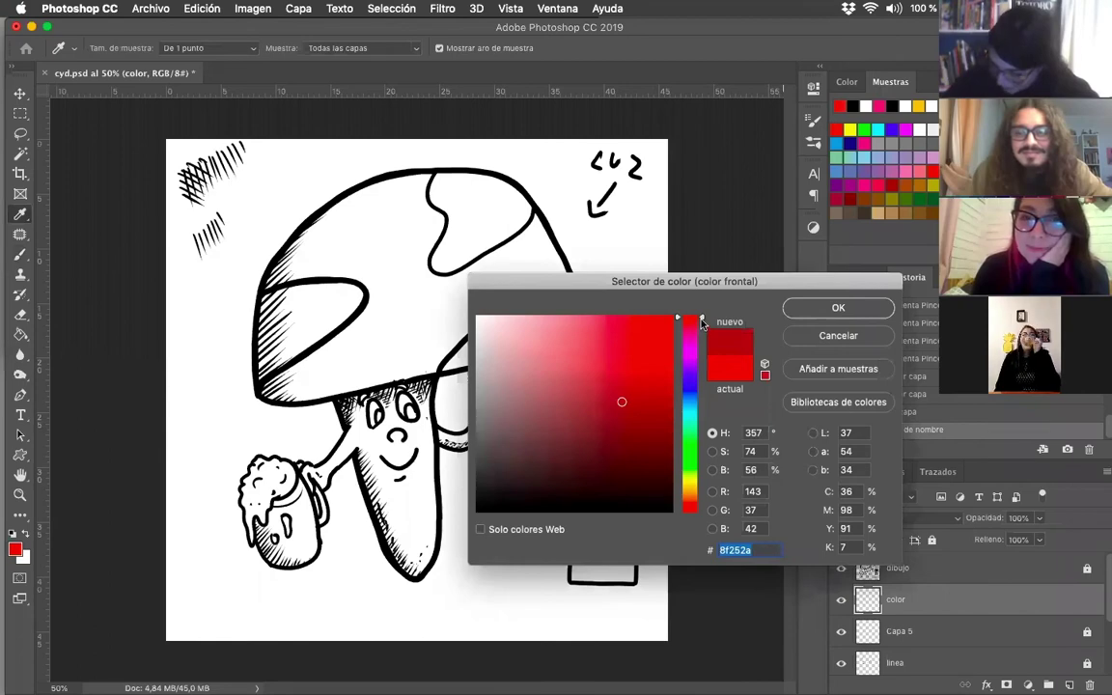
click(690, 319)
click(627, 351)
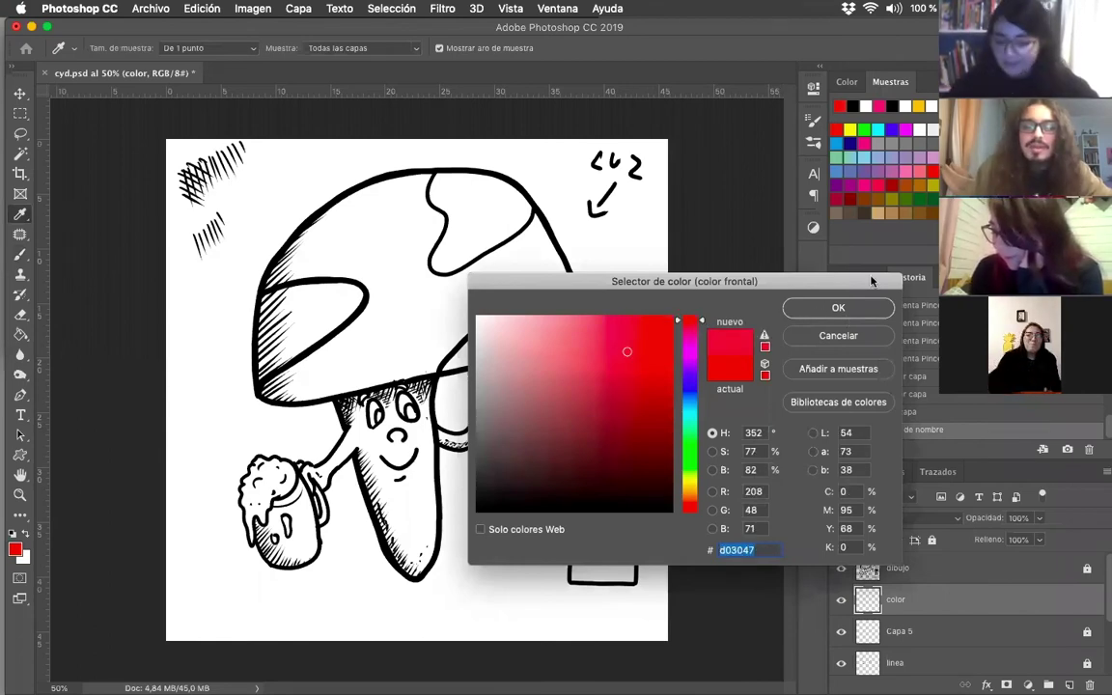
click(850, 306)
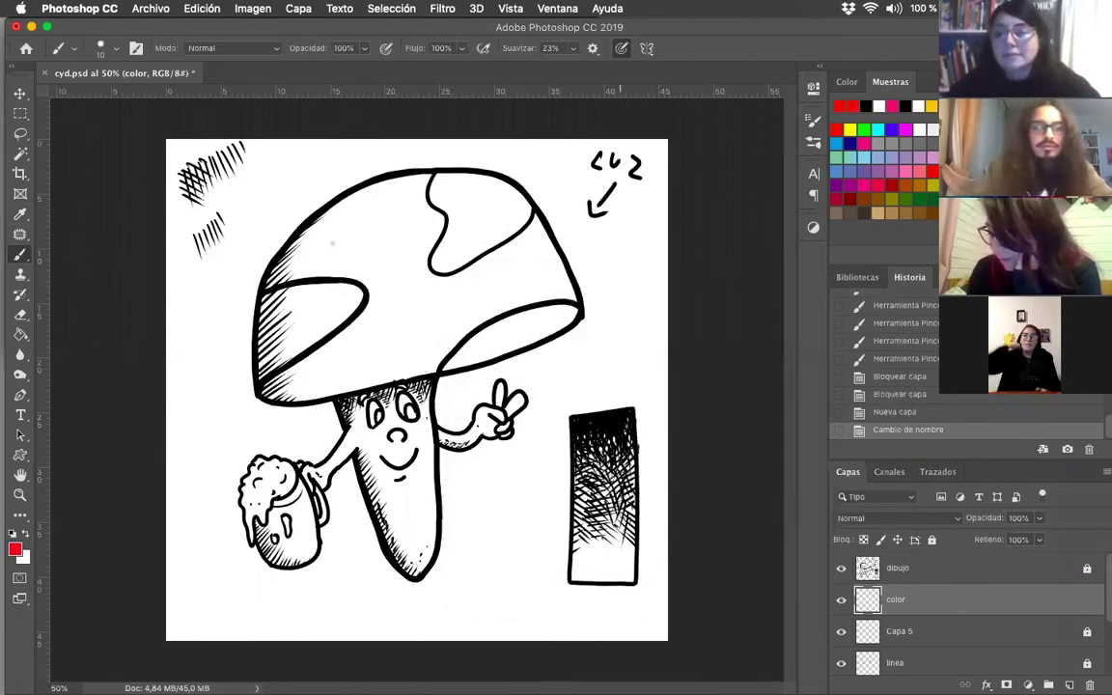
Set the hard round brush tip to a size of 45 px
click(811, 124)
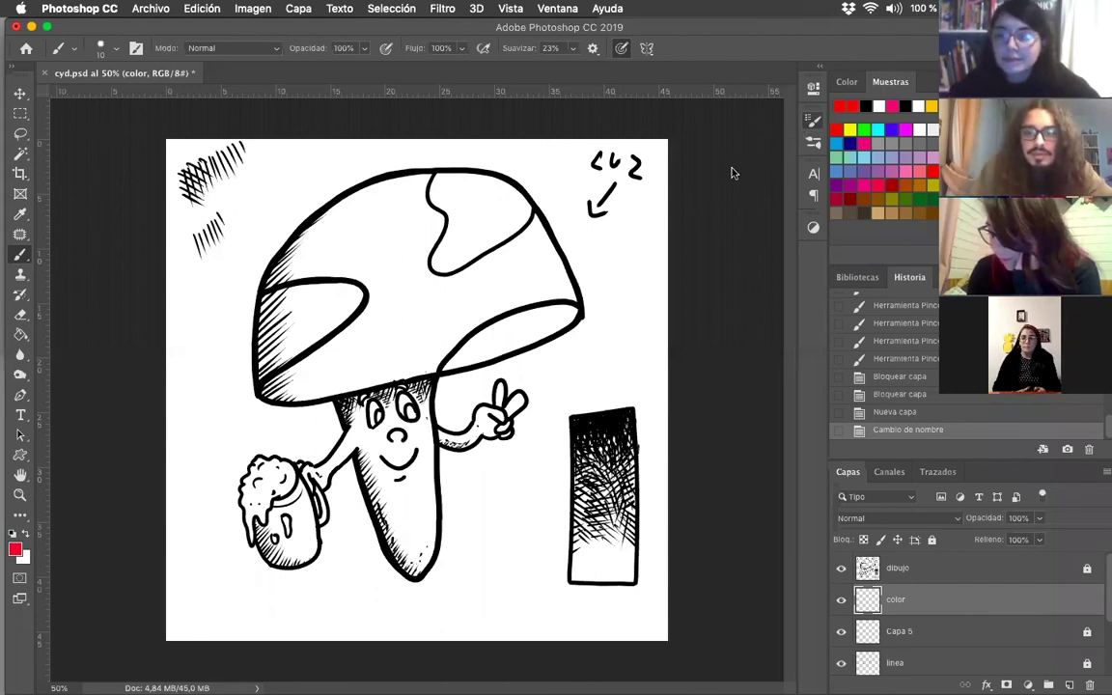
click(635, 252)
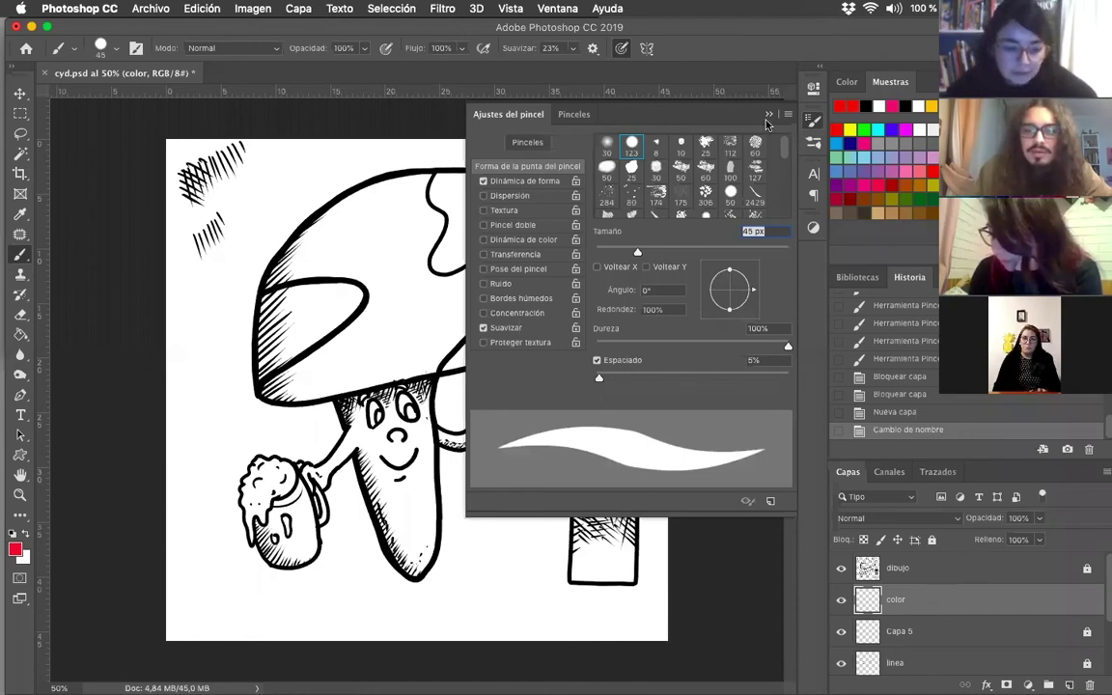
click(899, 285)
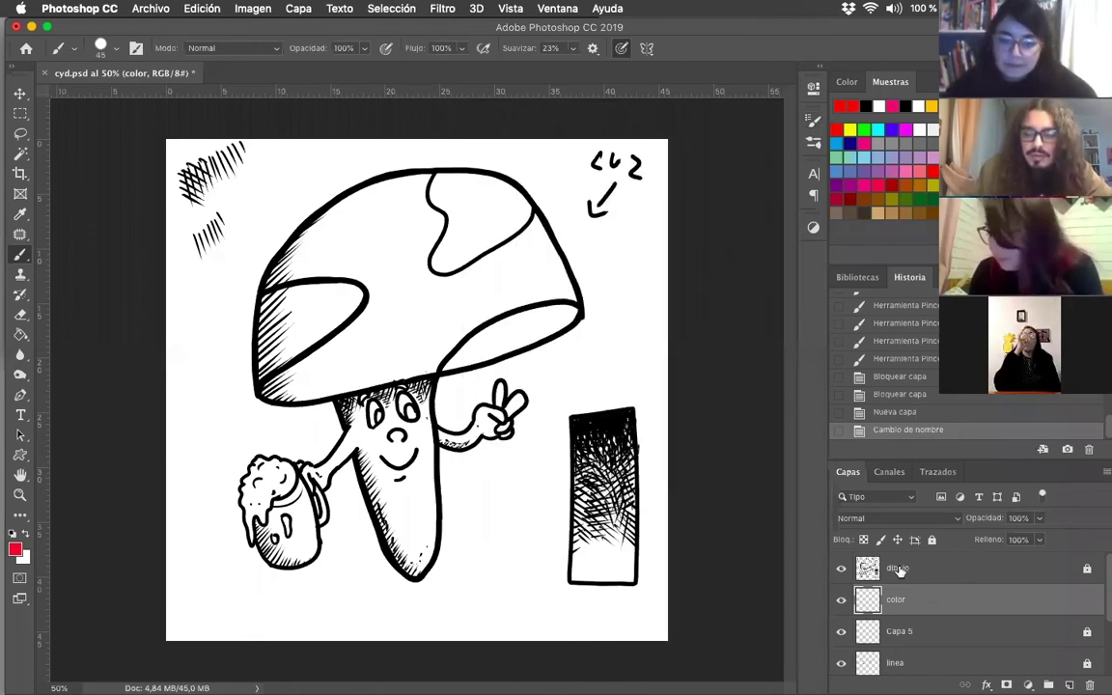
Move the Capa 5 and linea layers above the color layer, directly beneath dibujo
drag(899, 631, 906, 585)
drag(906, 663, 908, 589)
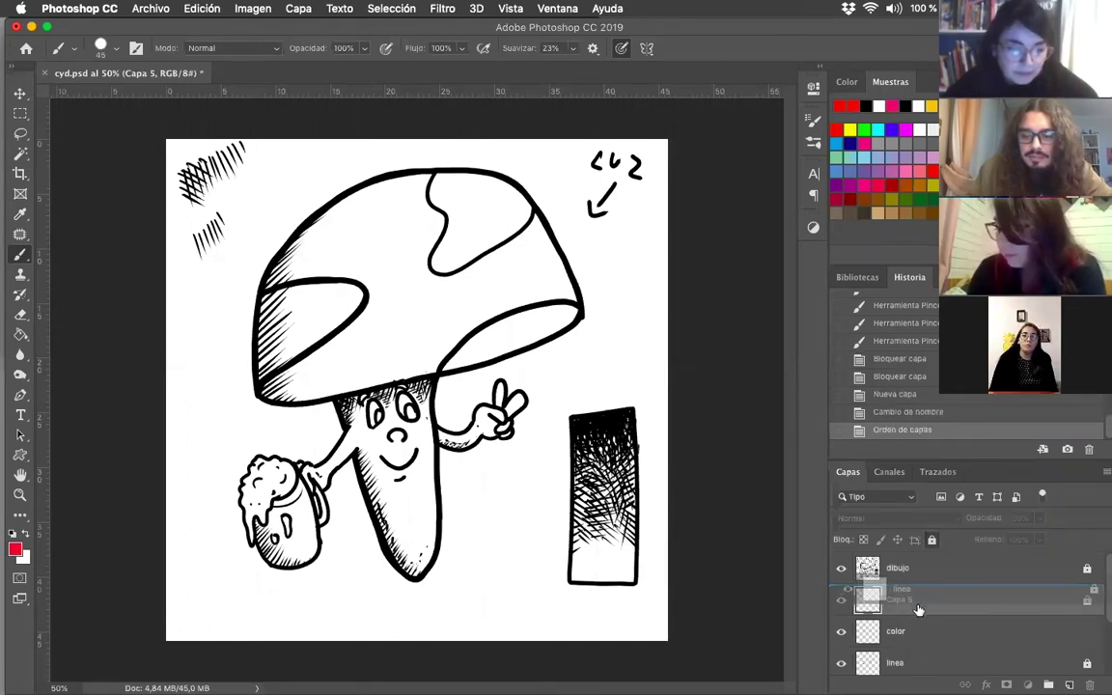
Toggle the visibility of the linea and dibujo layers to compare the original line with the finished drawing
click(842, 602)
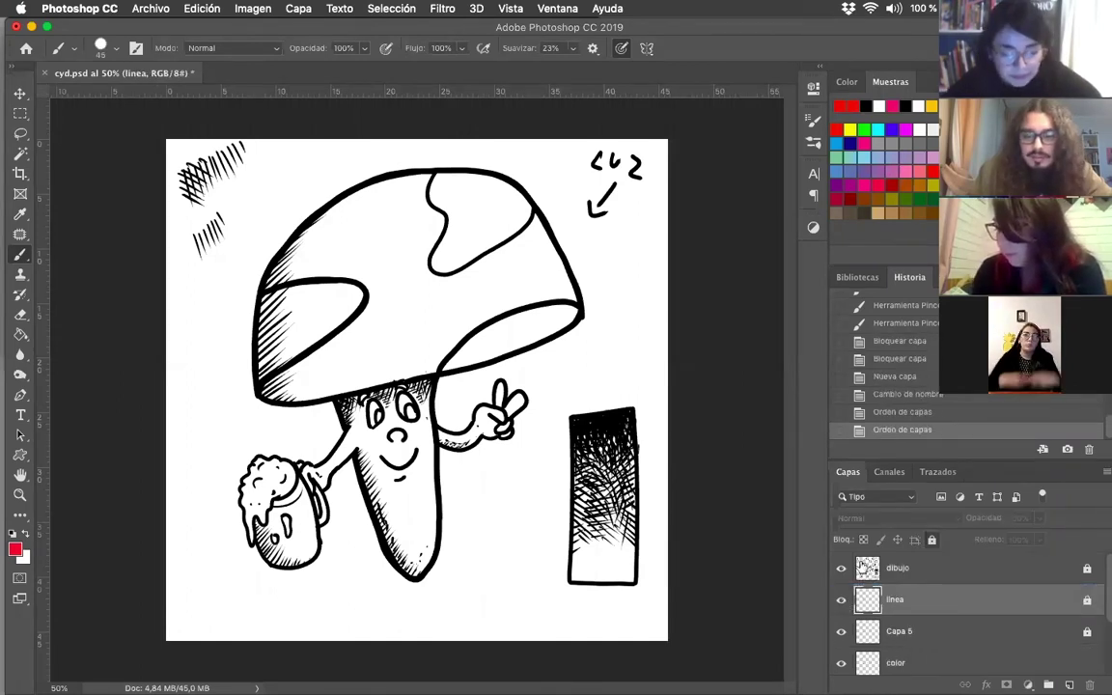
click(843, 602)
click(839, 571)
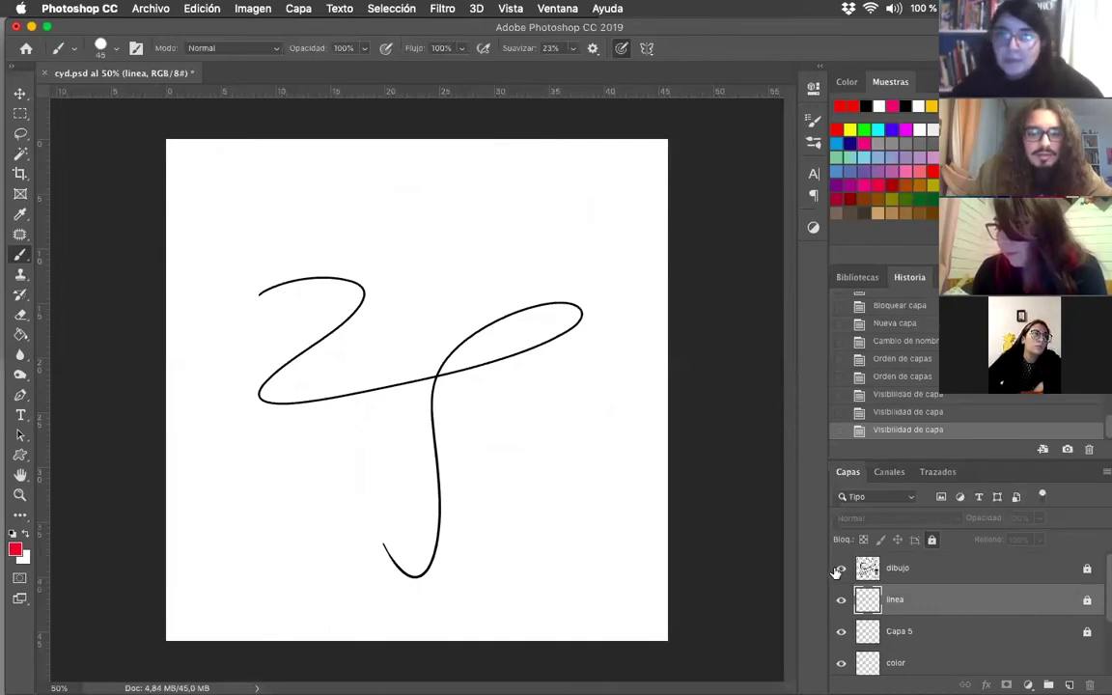
click(838, 570)
click(839, 569)
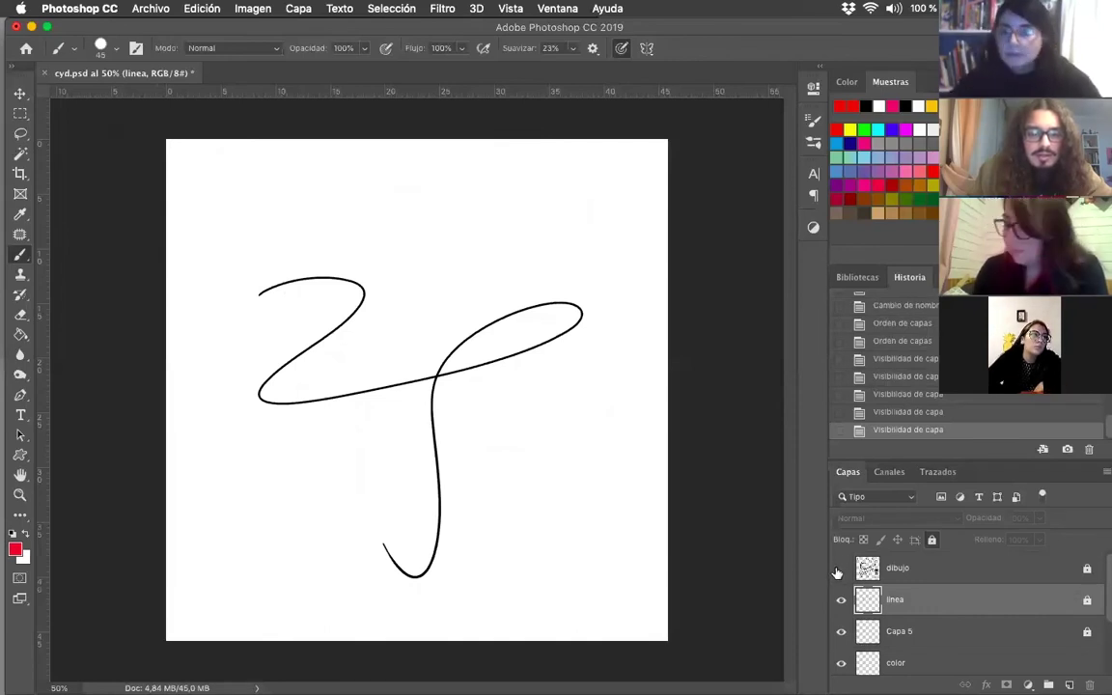
click(839, 569)
click(839, 569)
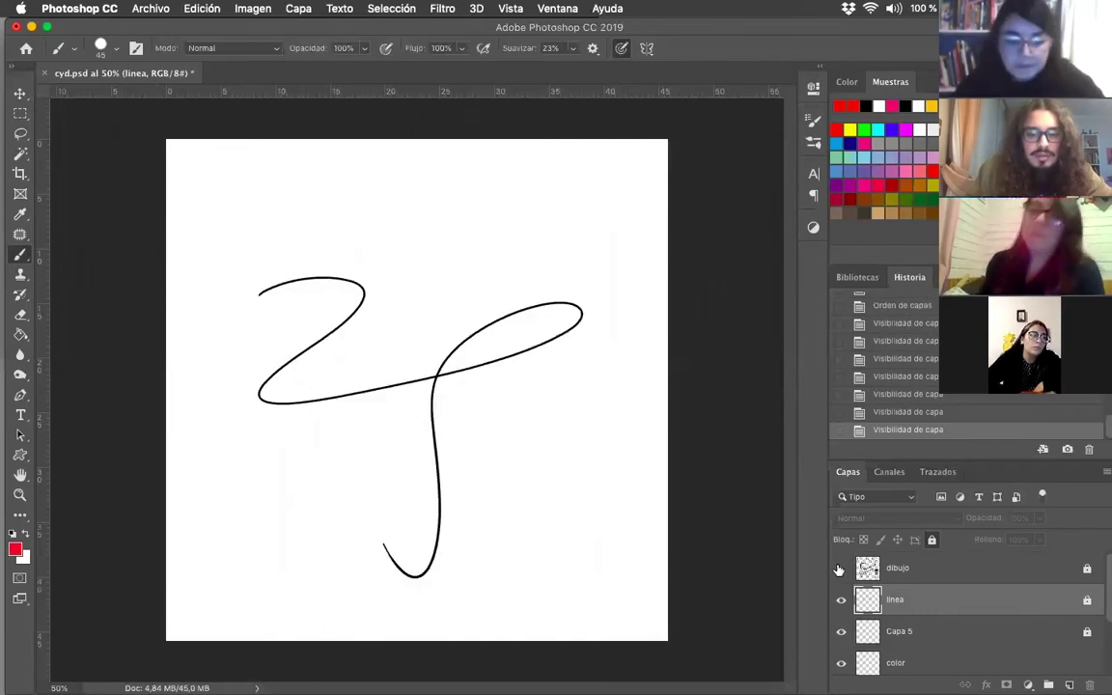
click(839, 569)
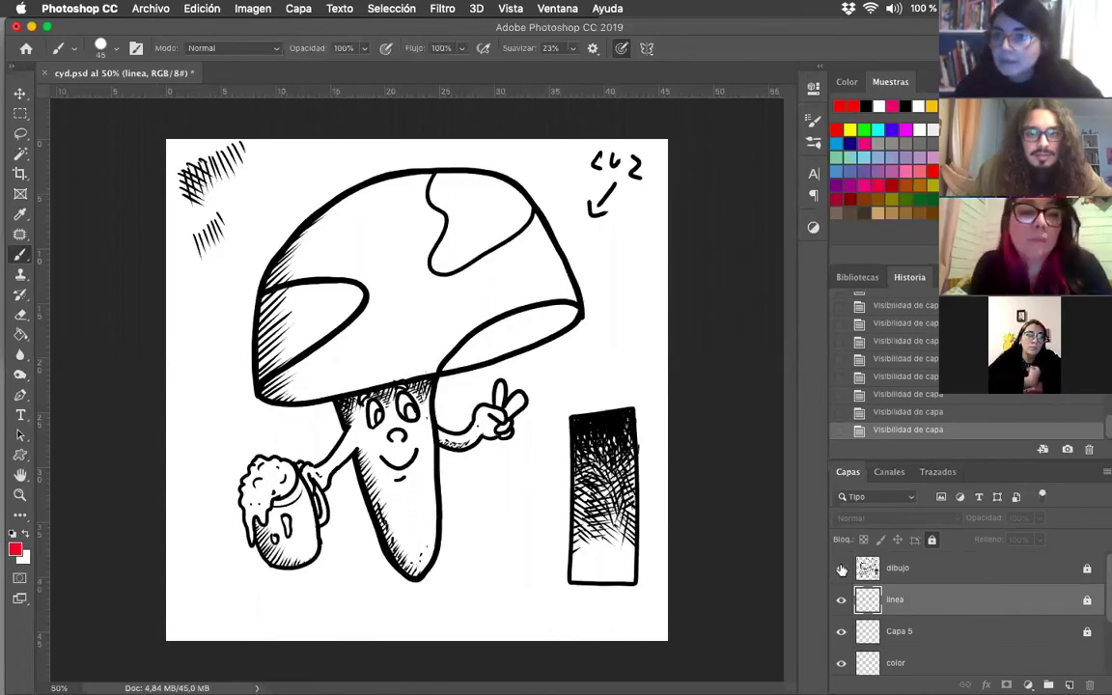
click(840, 569)
click(840, 568)
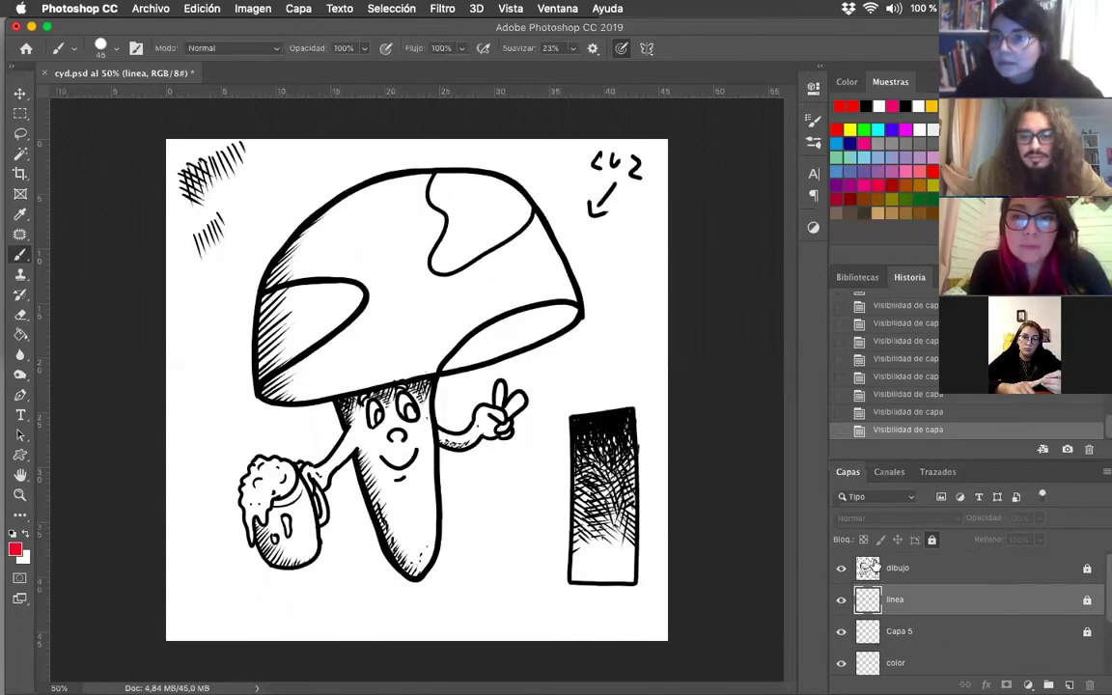
Make the color layer active, try a red brush stroke across the mushroom cap and undo it
click(917, 660)
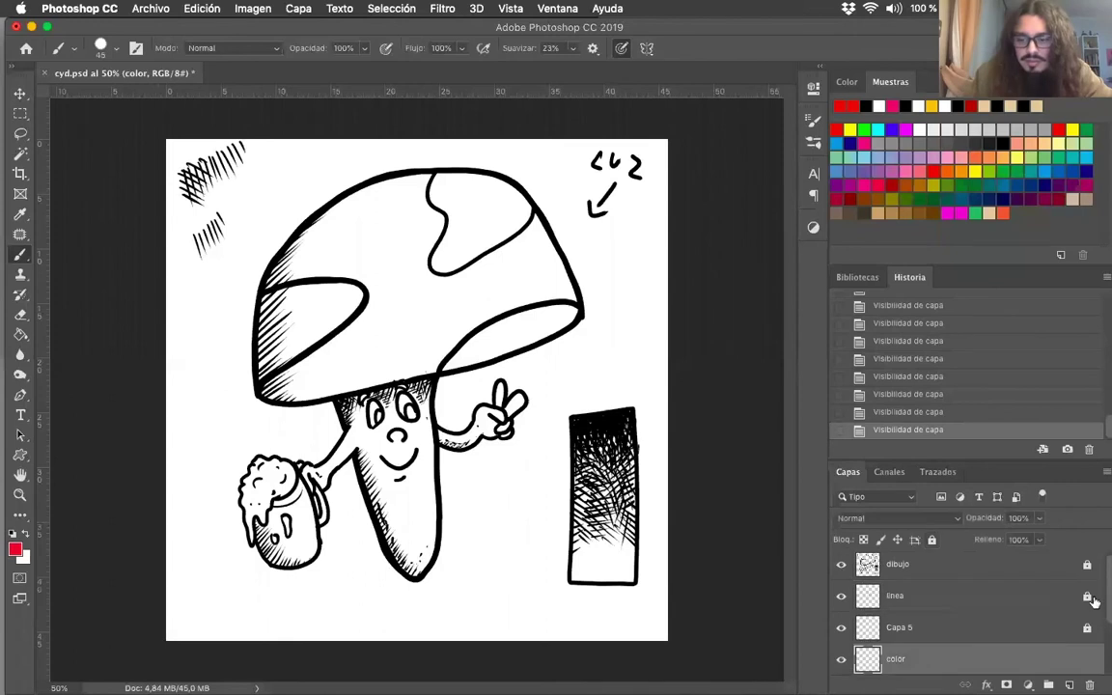
scroll(1101, 601, down, 1)
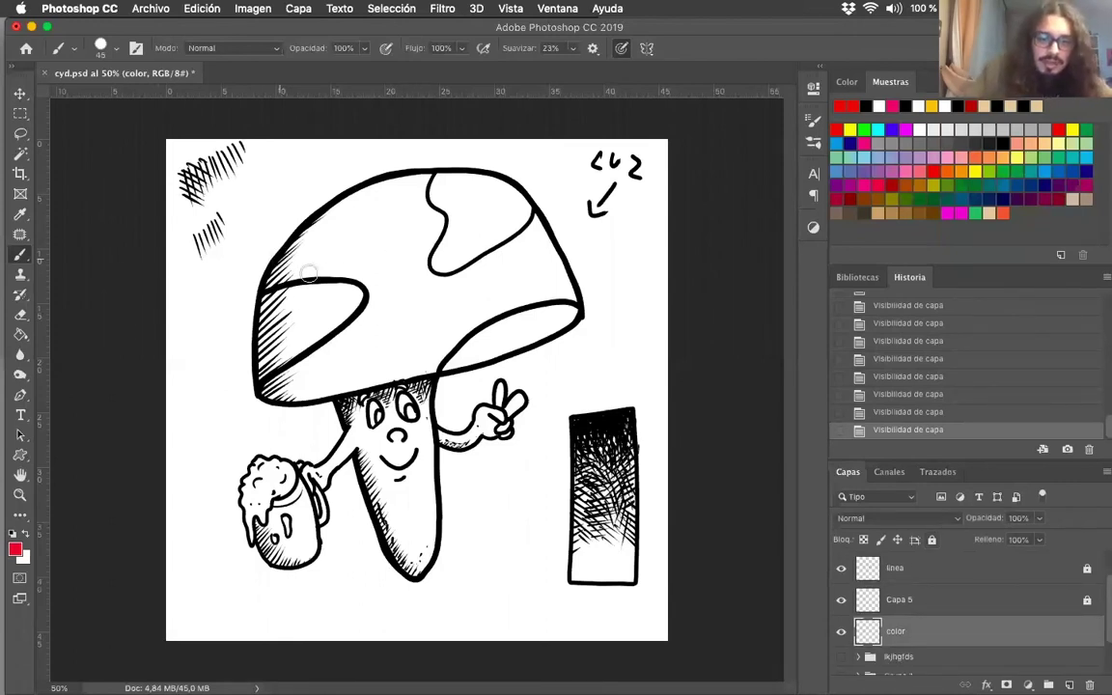
drag(343, 280, 375, 307)
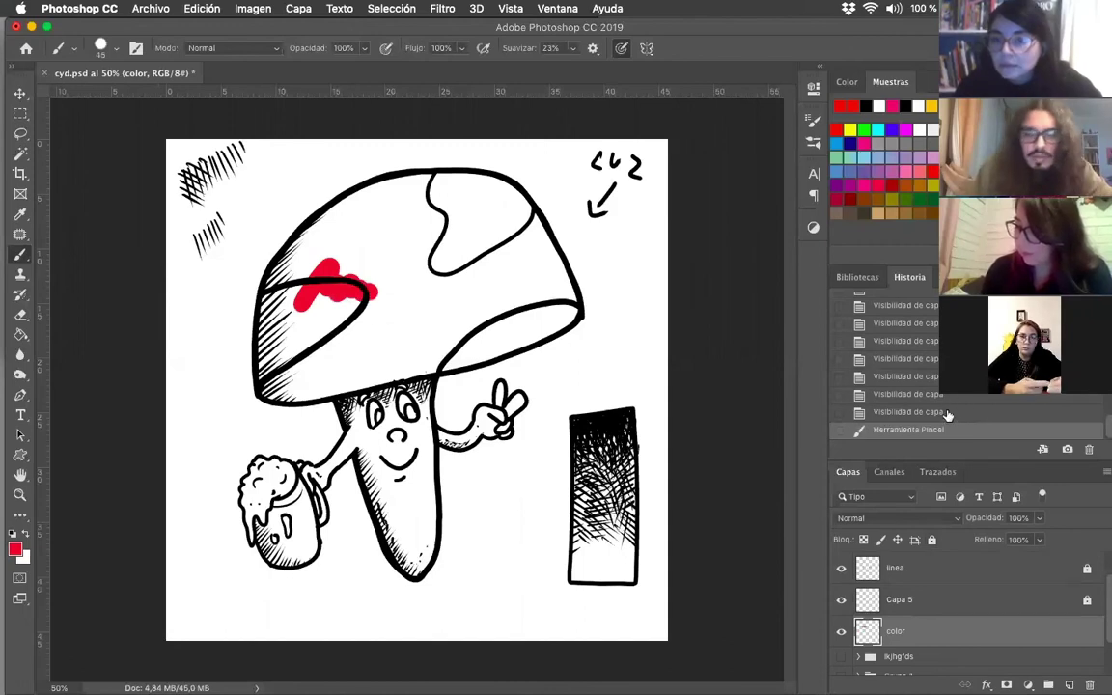
key(super+z)
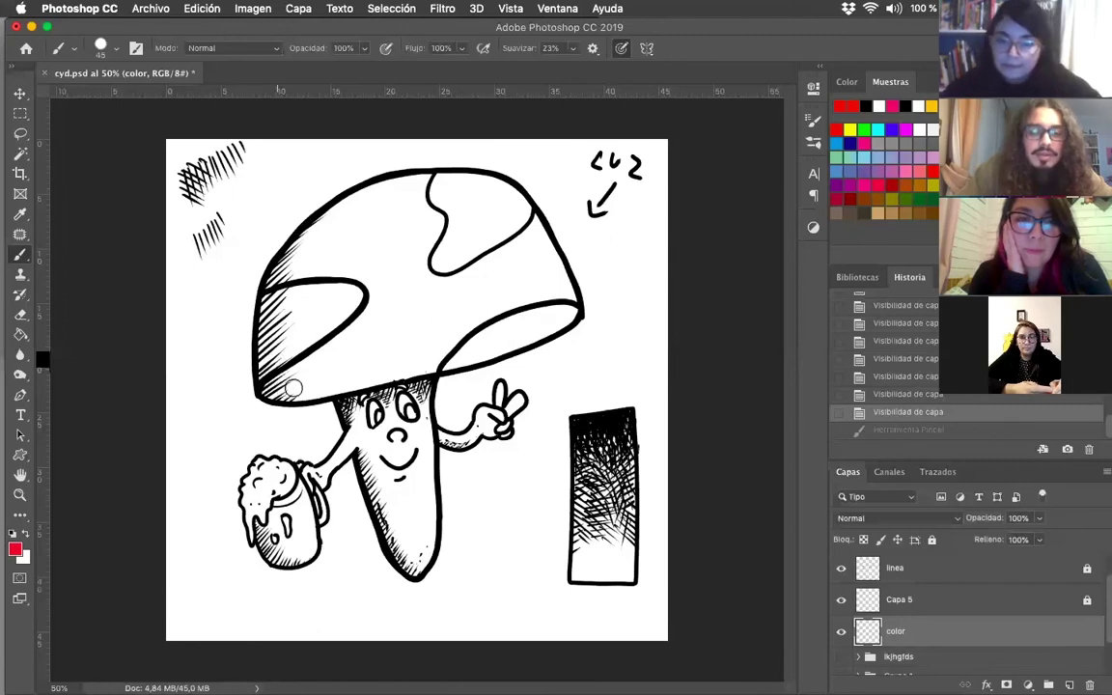
Paint a closed red band along the inside of the whole mushroom cap outline on the color layer
mouse_move(280, 389)
mouse_down()
mouse_move(293, 391)
mouse_move(262, 393)
mouse_move(274, 323)
mouse_move(263, 364)
mouse_up()
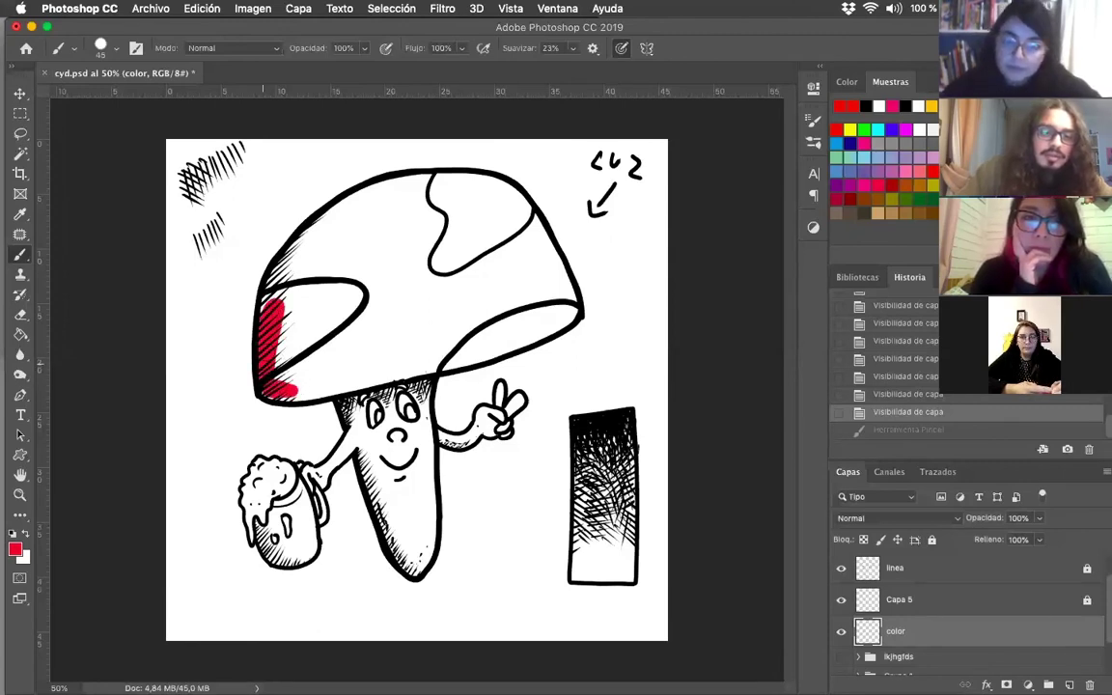
drag(263, 290, 280, 282)
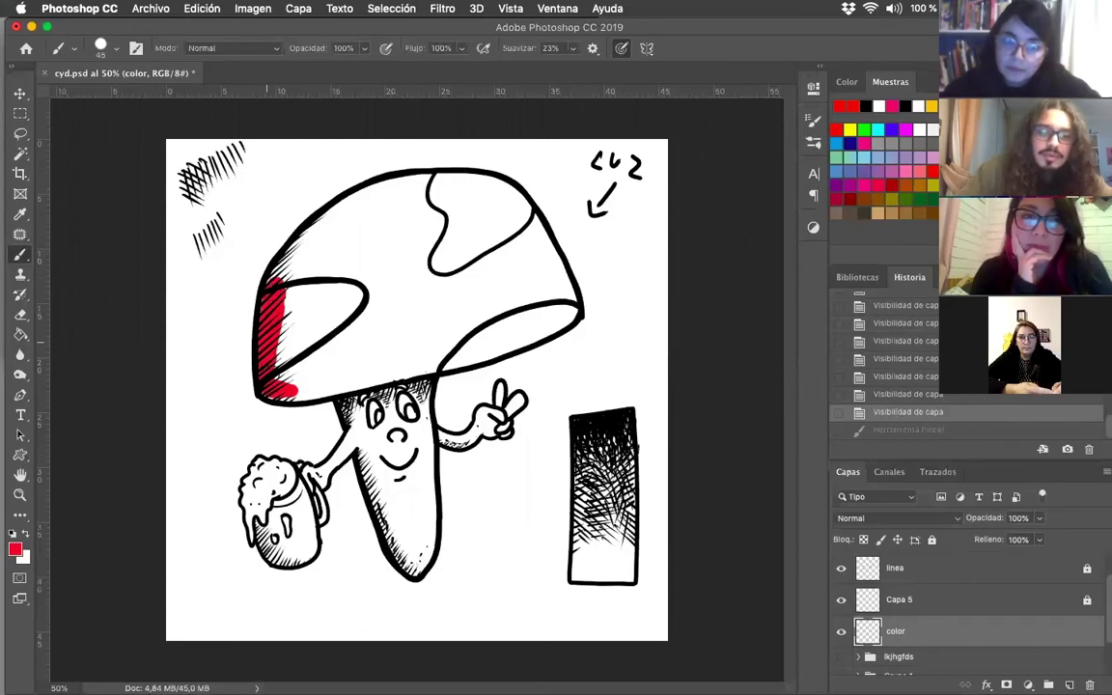
drag(257, 356, 260, 346)
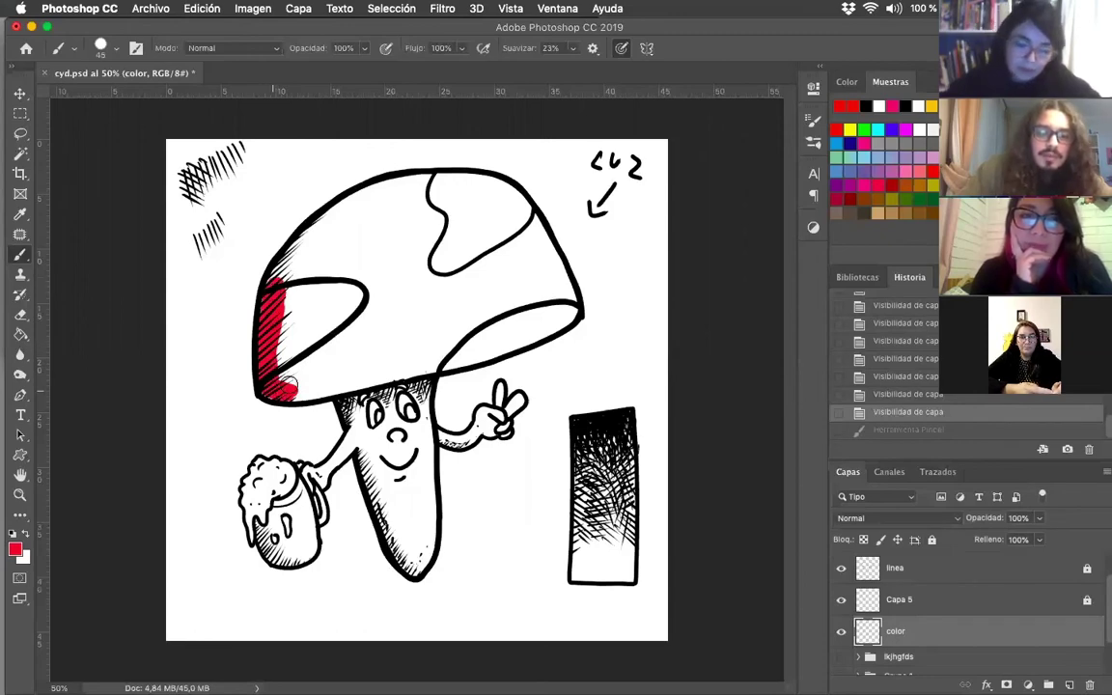
drag(289, 392, 284, 386)
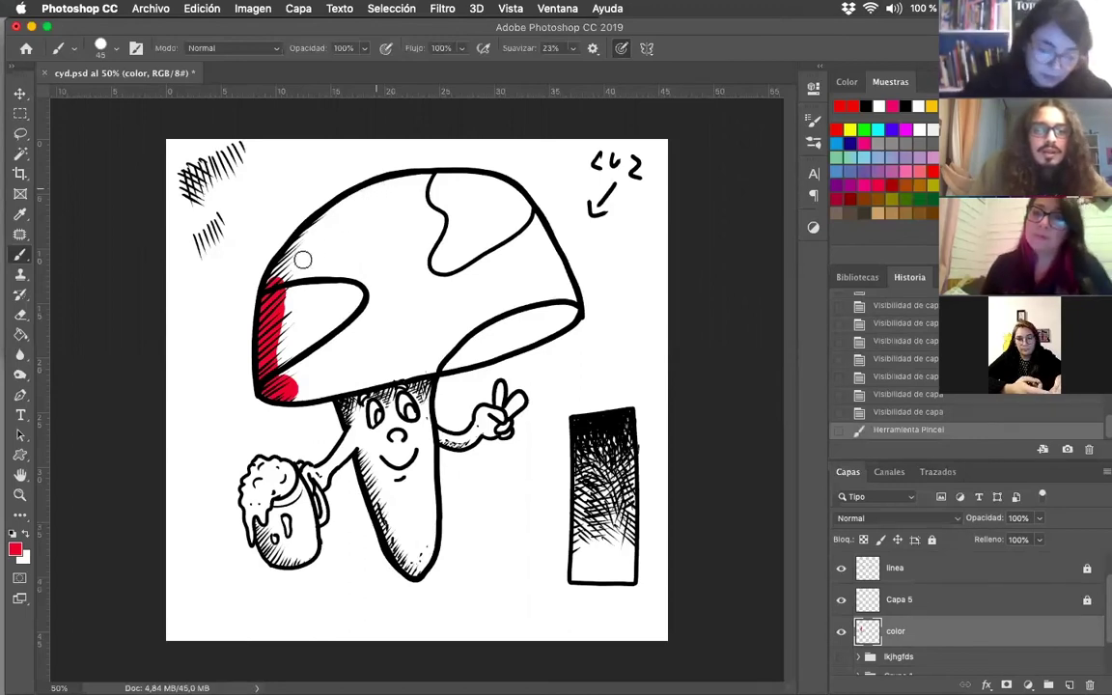
mouse_move(276, 281)
mouse_down()
mouse_move(303, 240)
mouse_move(358, 197)
mouse_move(435, 178)
mouse_move(501, 185)
mouse_up()
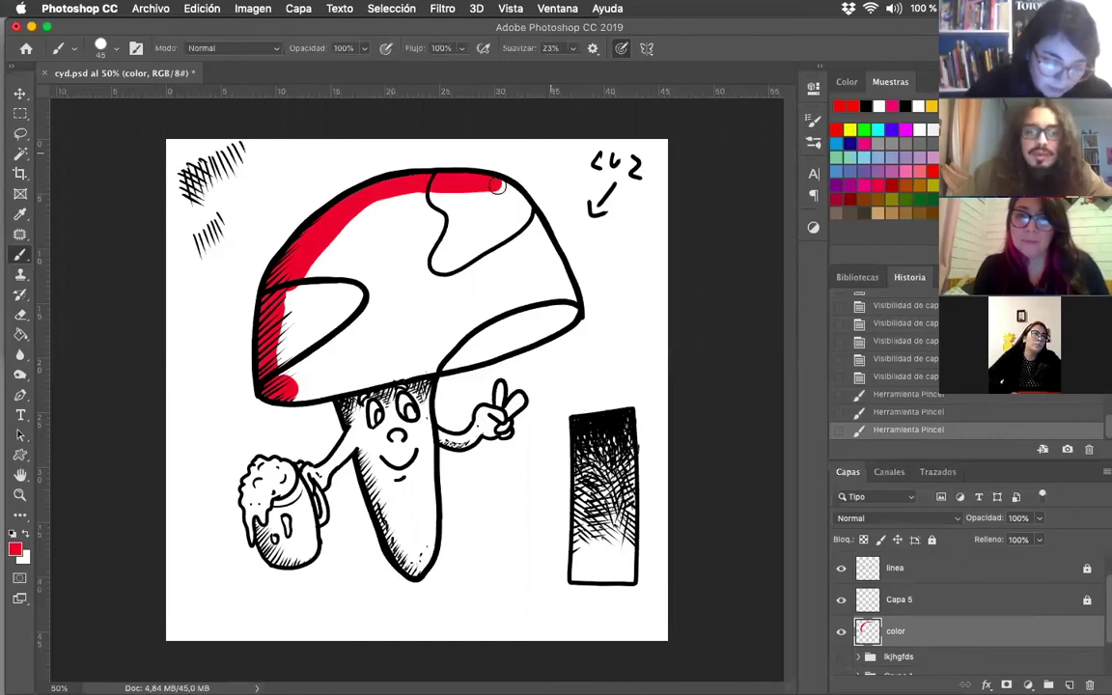
mouse_move(521, 211)
mouse_down()
mouse_move(512, 198)
mouse_move(553, 258)
mouse_up()
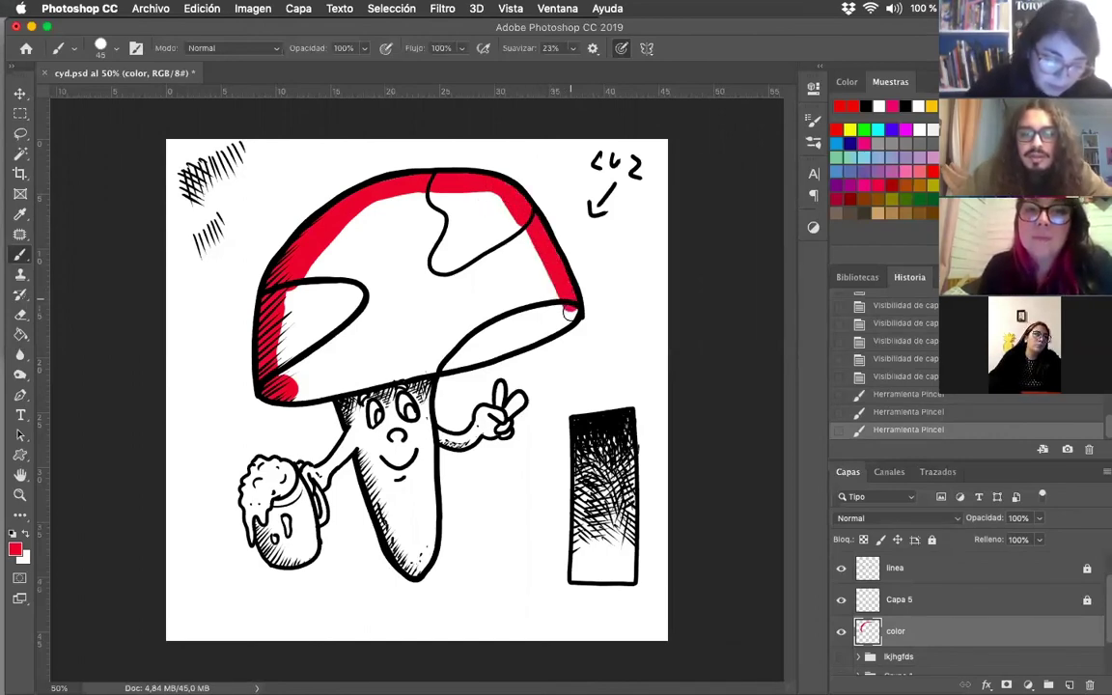
drag(569, 312, 572, 310)
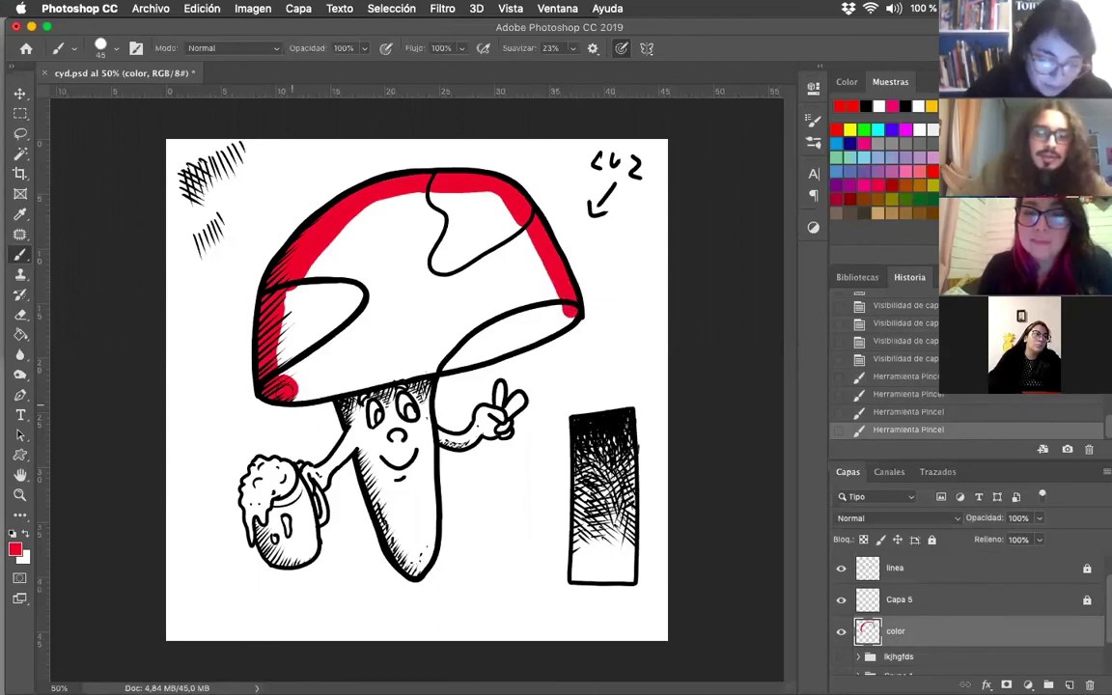
drag(305, 394, 346, 384)
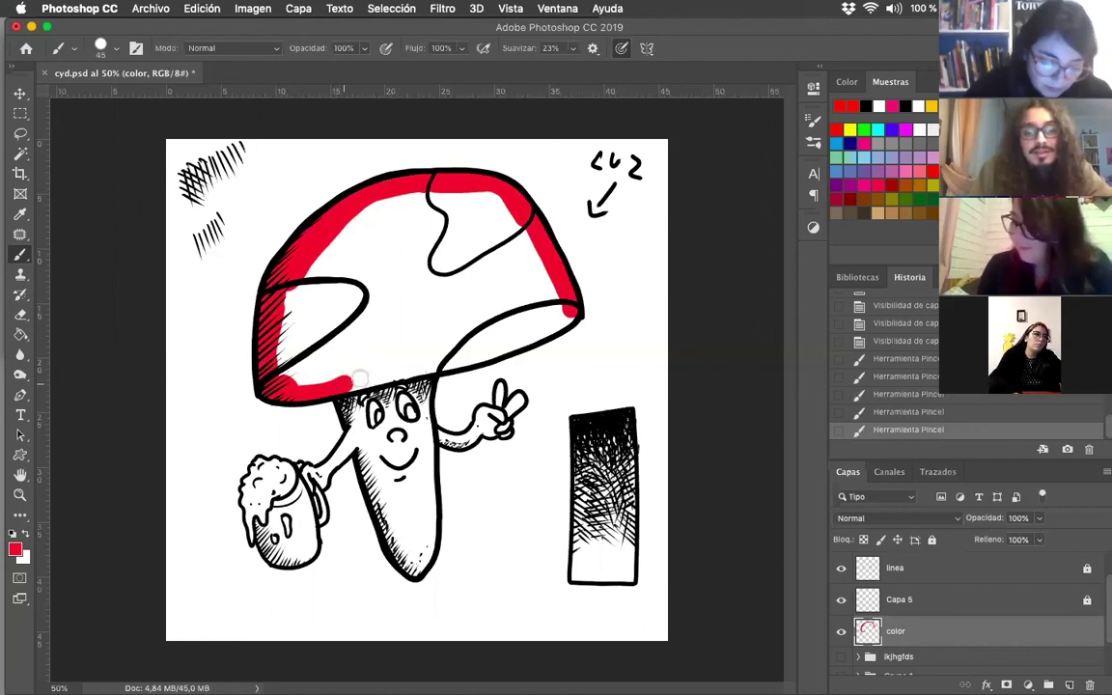
mouse_move(384, 372)
mouse_down()
mouse_move(346, 384)
mouse_move(405, 370)
mouse_move(340, 387)
mouse_move(459, 359)
mouse_move(446, 361)
mouse_move(549, 327)
mouse_up()
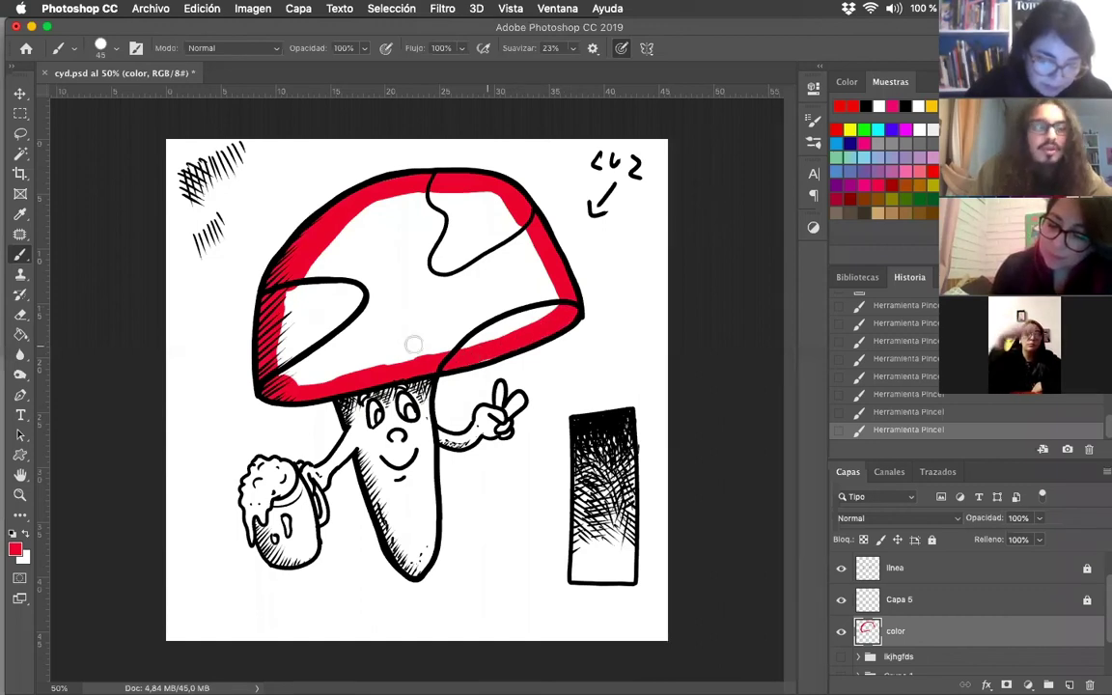
Fill the inside of the cap with red using the Paint Bucket and brush over the thin unfilled seams
click(20, 335)
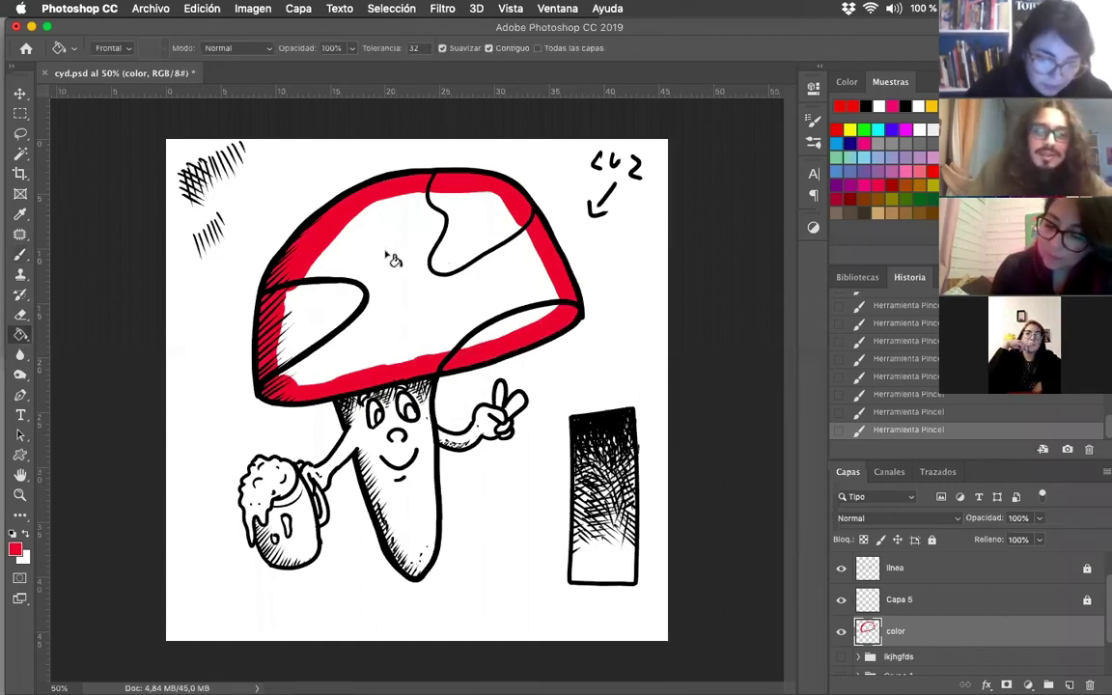
click(338, 222)
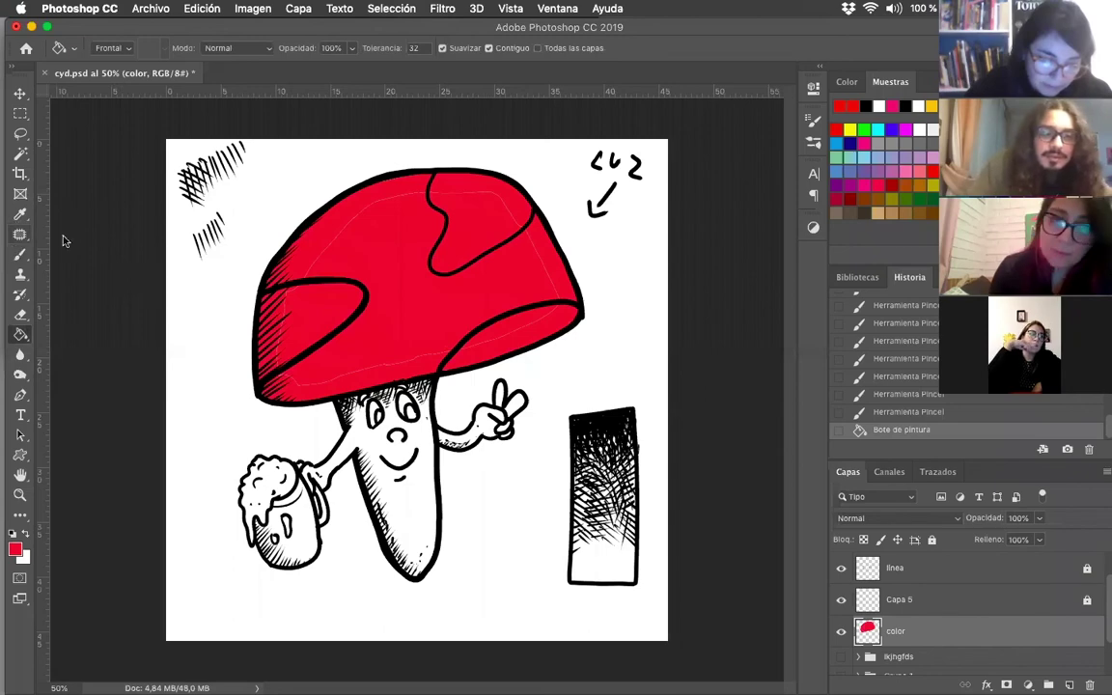
key(b)
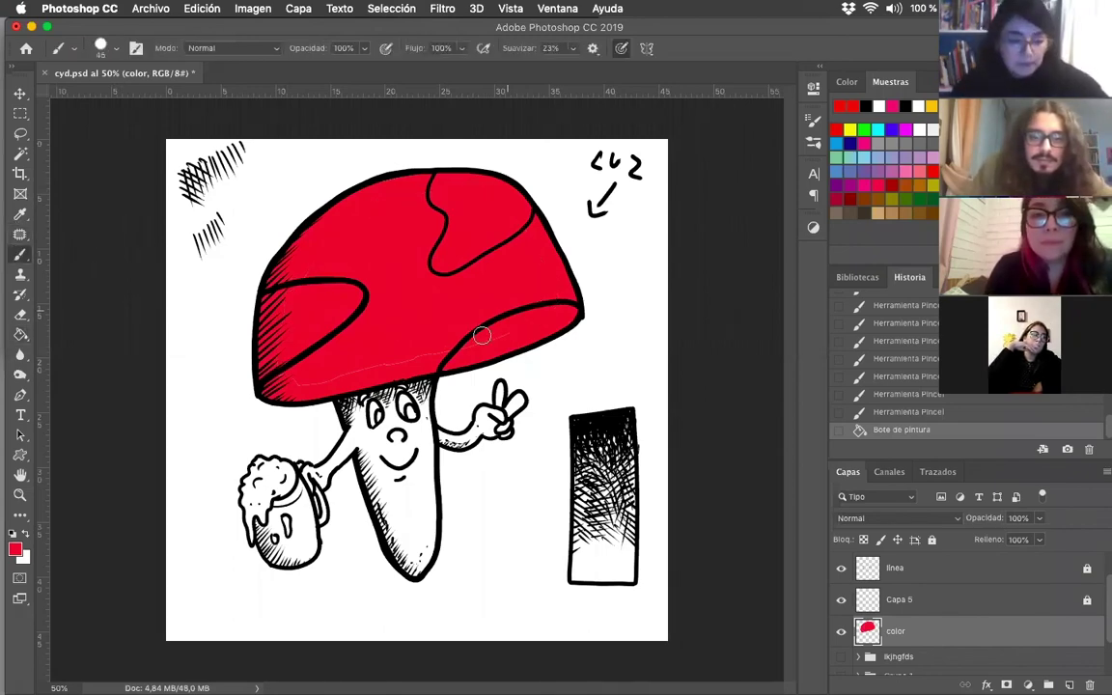
drag(341, 375, 291, 385)
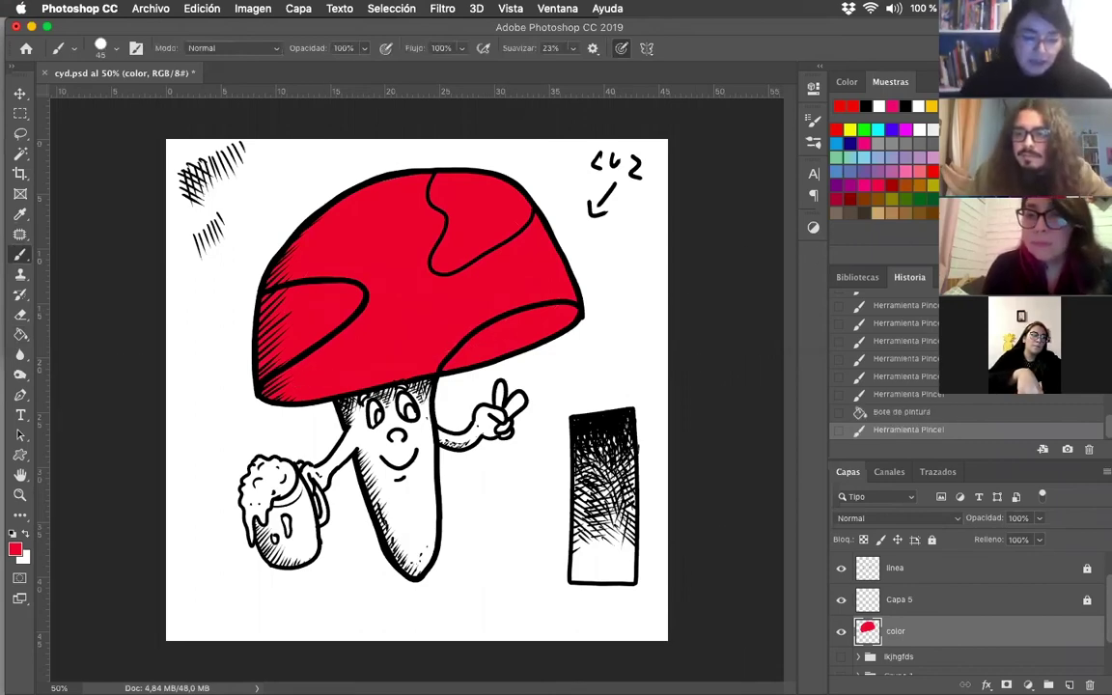
Pick the light orange-beige swatch edcc90 and paint the mushroom's stem and face with it
click(1044, 144)
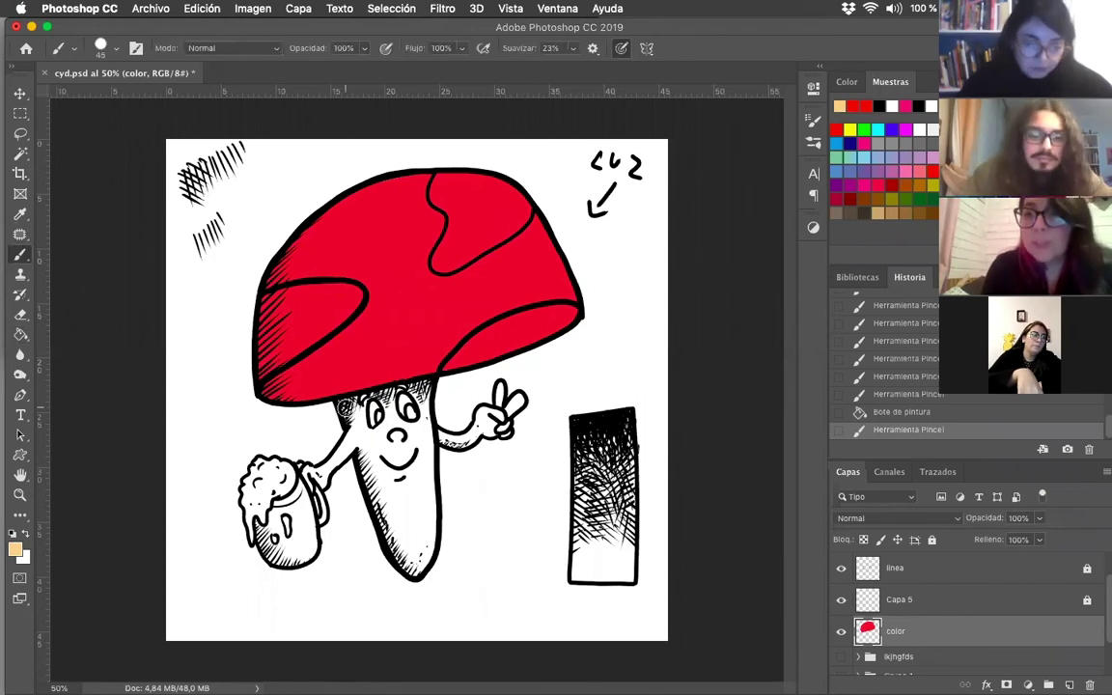
mouse_move(359, 434)
mouse_down()
mouse_move(396, 535)
mouse_move(412, 557)
mouse_move(427, 527)
mouse_up()
drag(383, 467, 382, 388)
mouse_move(426, 435)
mouse_down()
mouse_move(361, 403)
mouse_move(382, 453)
mouse_move(370, 443)
mouse_move(402, 457)
mouse_move(414, 543)
mouse_move(394, 451)
mouse_move(406, 504)
mouse_move(394, 453)
mouse_move(394, 482)
mouse_move(411, 467)
mouse_move(409, 489)
mouse_move(311, 406)
mouse_move(310, 435)
mouse_up()
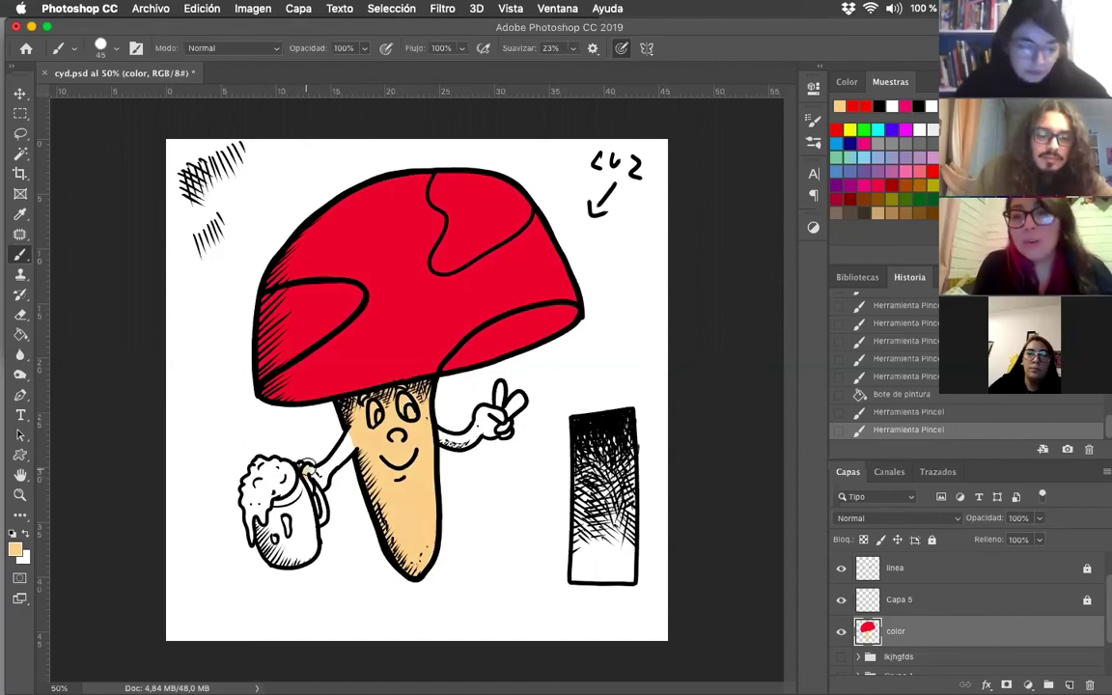
Paint both arms and hands, including the raised fingers, in the same light beige
mouse_move(307, 472)
mouse_down()
mouse_move(361, 435)
mouse_move(323, 473)
mouse_up()
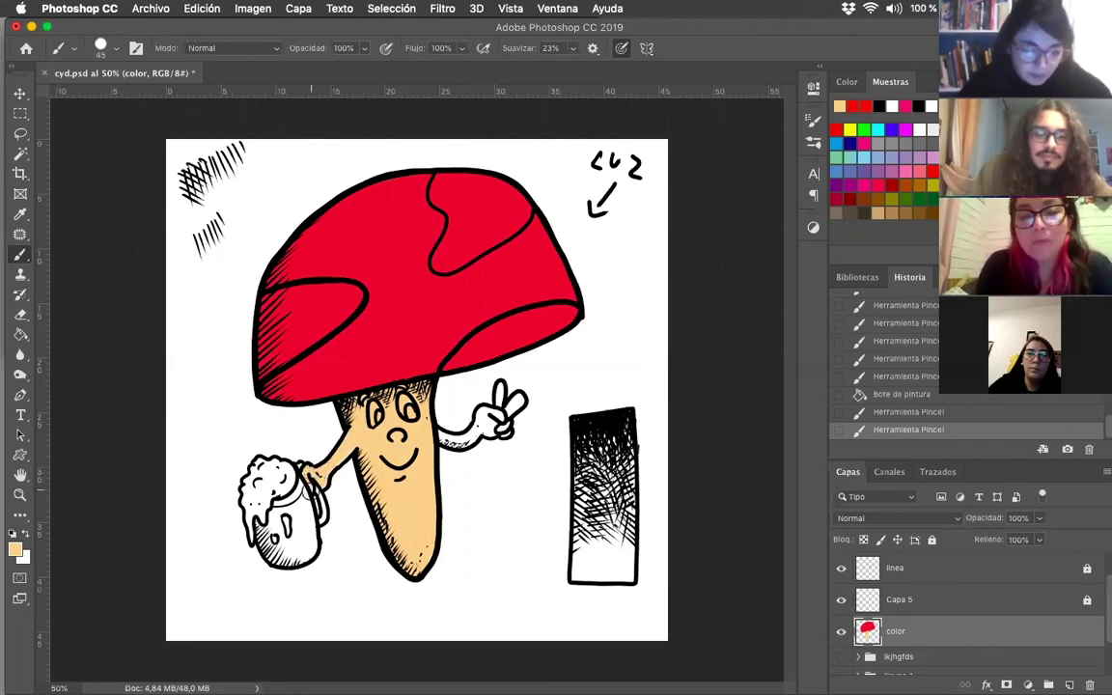
drag(307, 471, 318, 464)
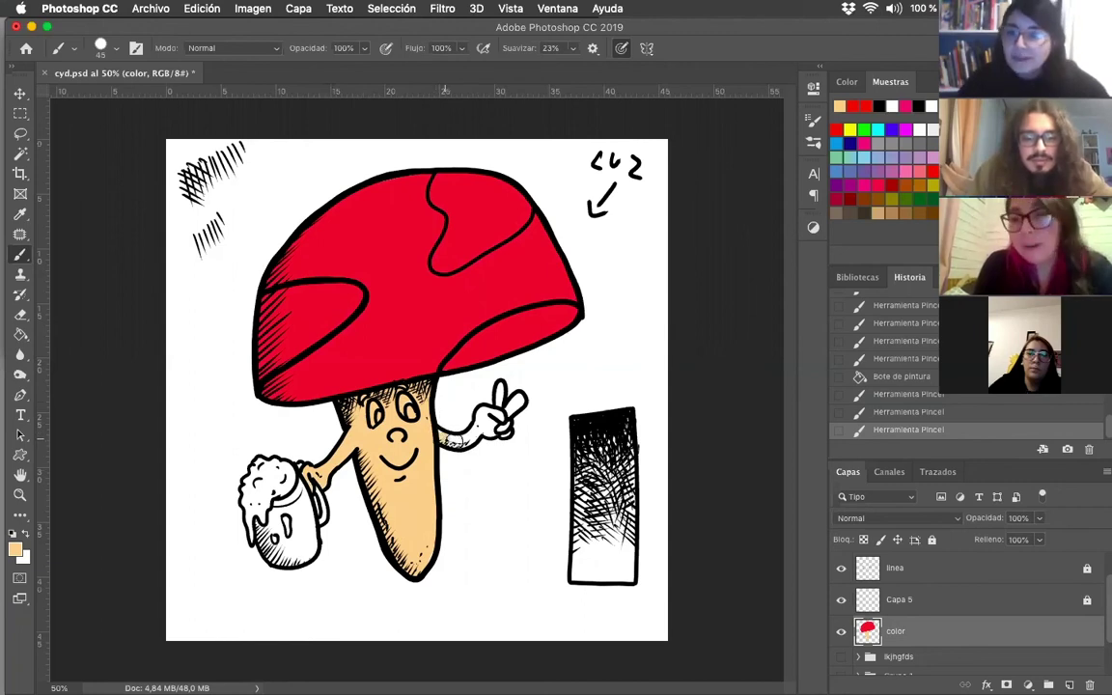
mouse_move(471, 436)
mouse_down()
mouse_move(477, 429)
mouse_move(445, 438)
mouse_move(476, 437)
mouse_up()
drag(431, 385, 425, 392)
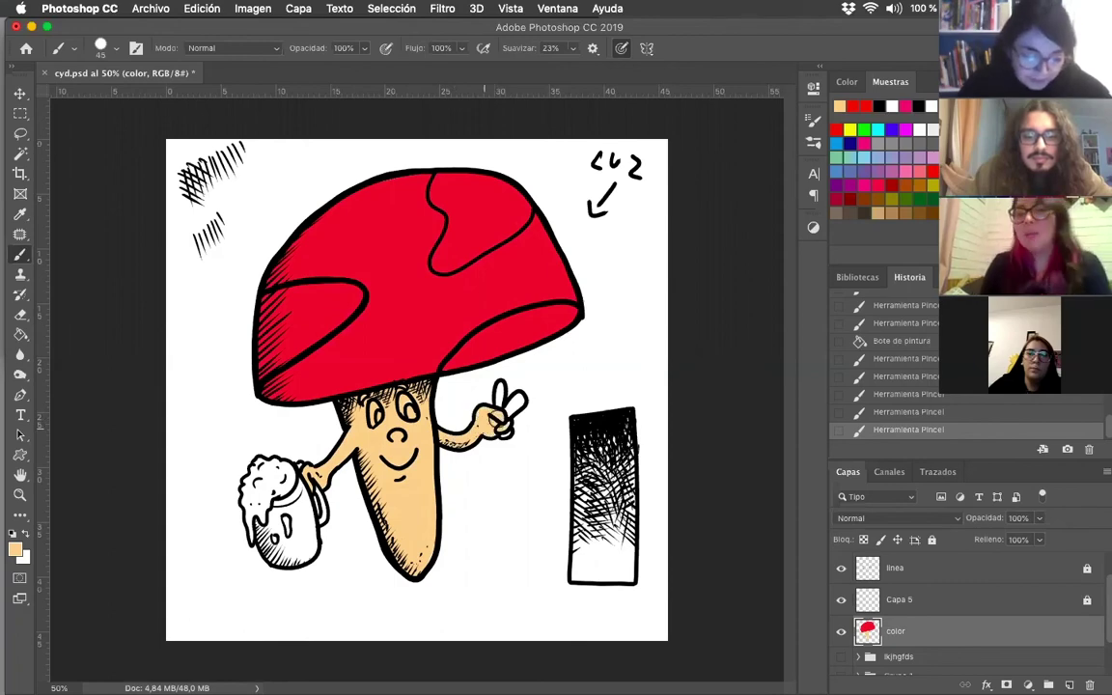
drag(485, 428, 491, 422)
drag(447, 369, 459, 364)
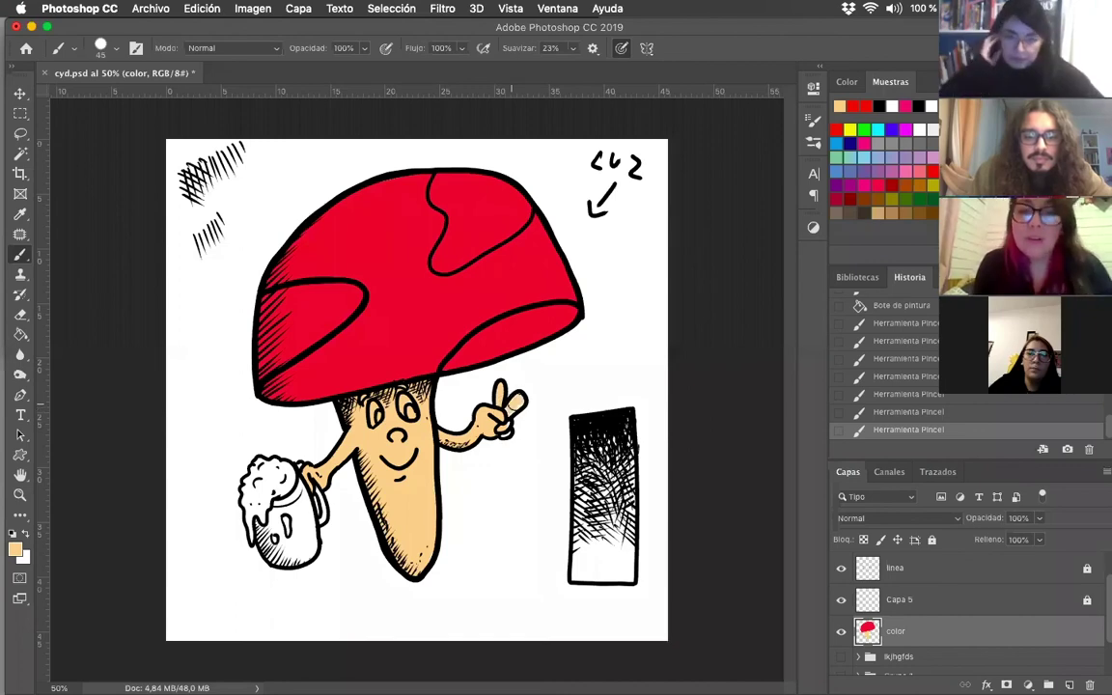
drag(460, 368, 462, 366)
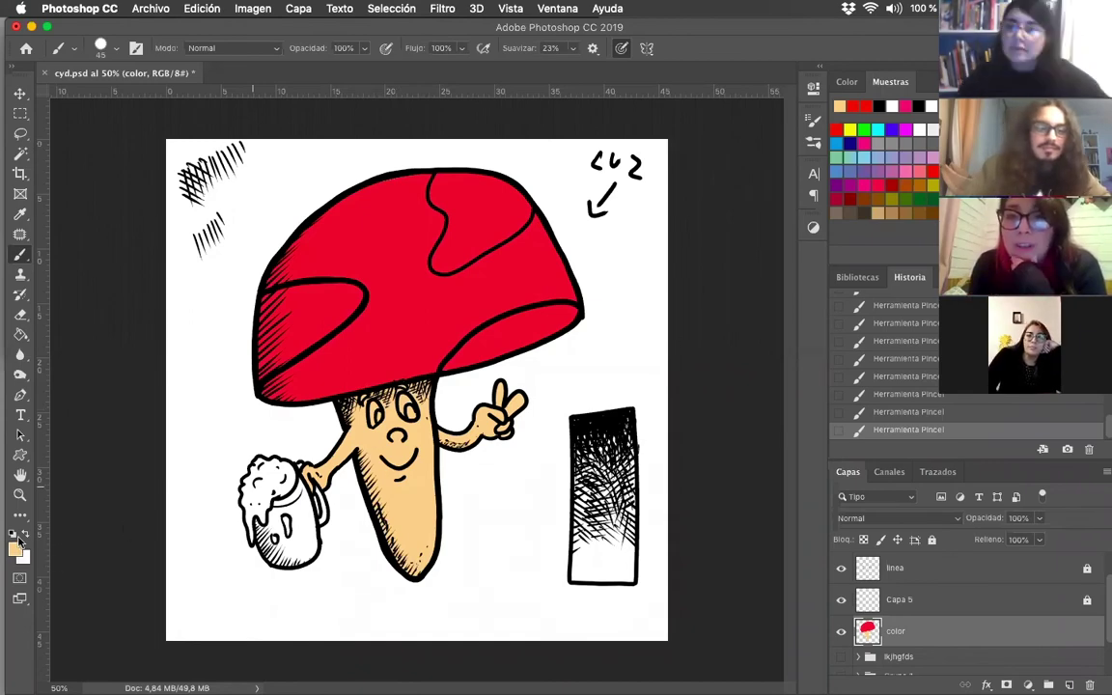
Set the foreground colour to the print-safe orange de9e30
key(i)
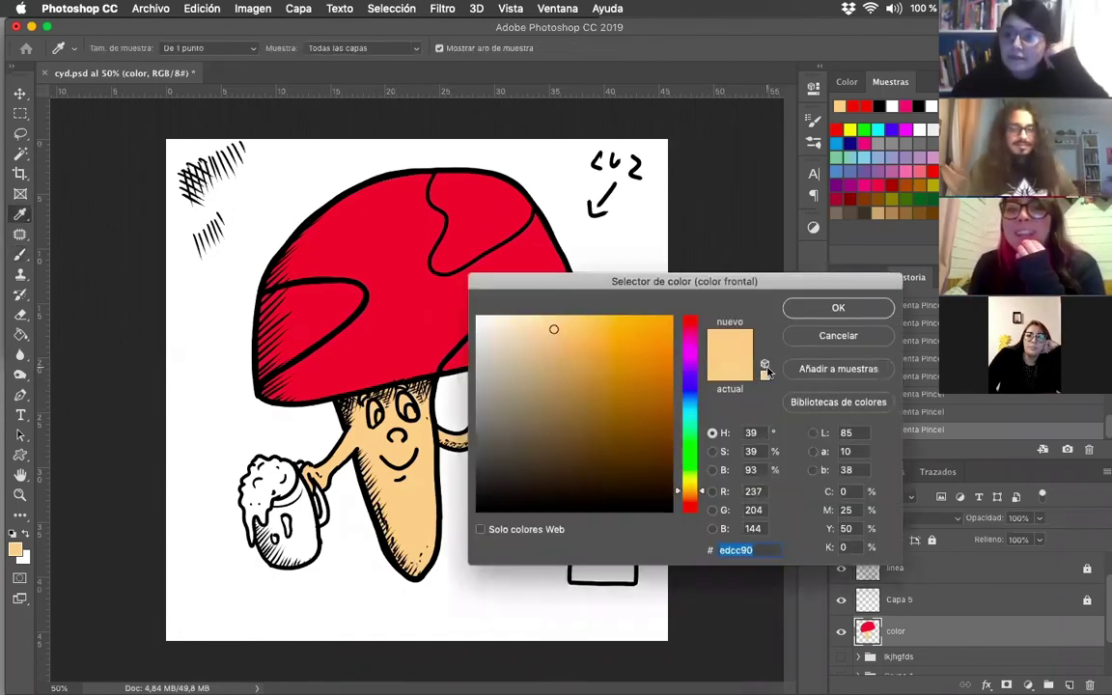
click(651, 323)
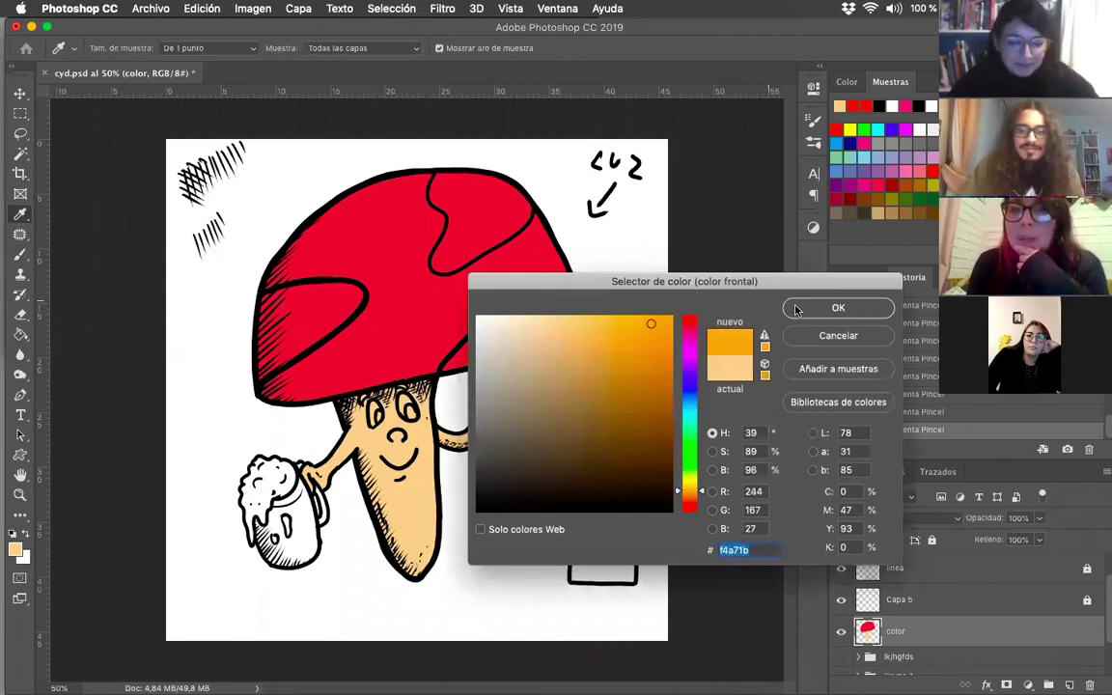
click(765, 336)
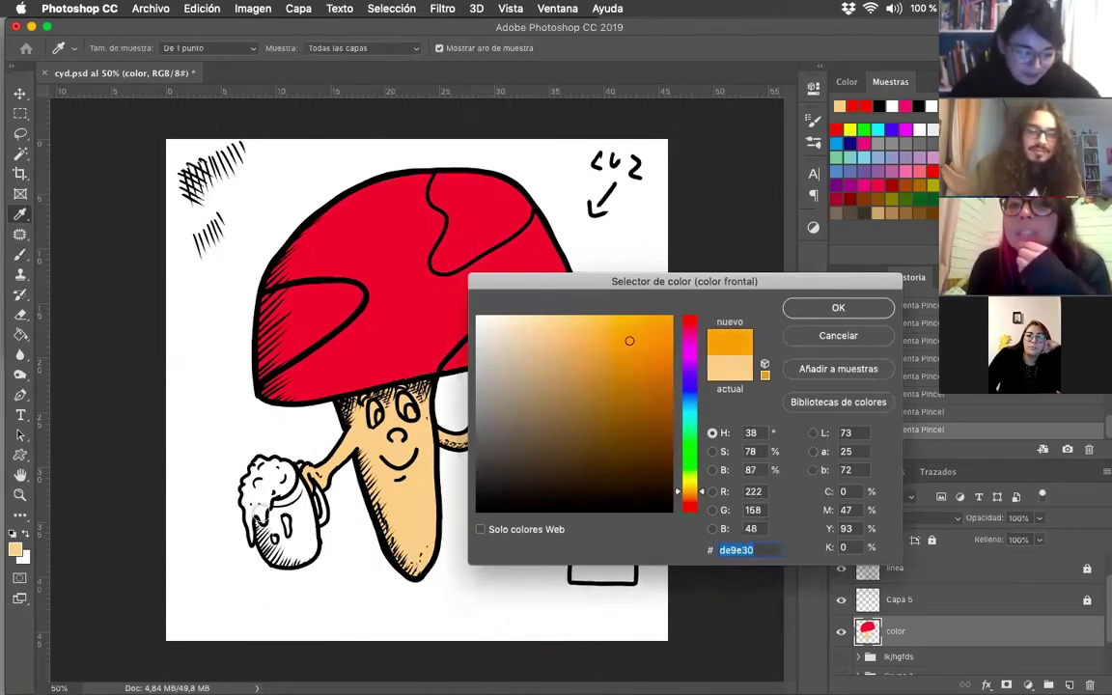
click(838, 308)
Paint the body of the mug orange, leaving the foam white
mouse_move(282, 506)
mouse_down()
mouse_move(289, 514)
mouse_move(280, 502)
mouse_move(261, 521)
mouse_move(269, 547)
mouse_up()
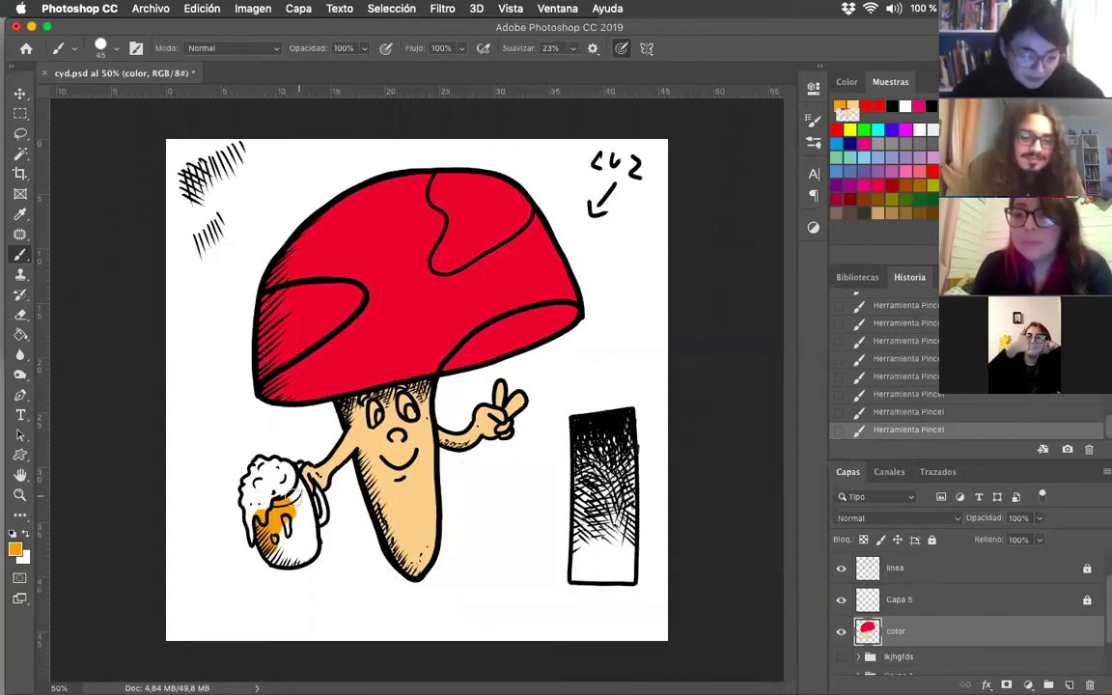
mouse_move(293, 496)
mouse_down()
mouse_move(307, 548)
mouse_move(307, 530)
mouse_move(311, 541)
mouse_move(294, 550)
mouse_move(300, 511)
mouse_move(280, 544)
mouse_move(312, 532)
mouse_move(280, 527)
mouse_move(286, 519)
mouse_move(277, 554)
mouse_up()
drag(247, 498, 271, 502)
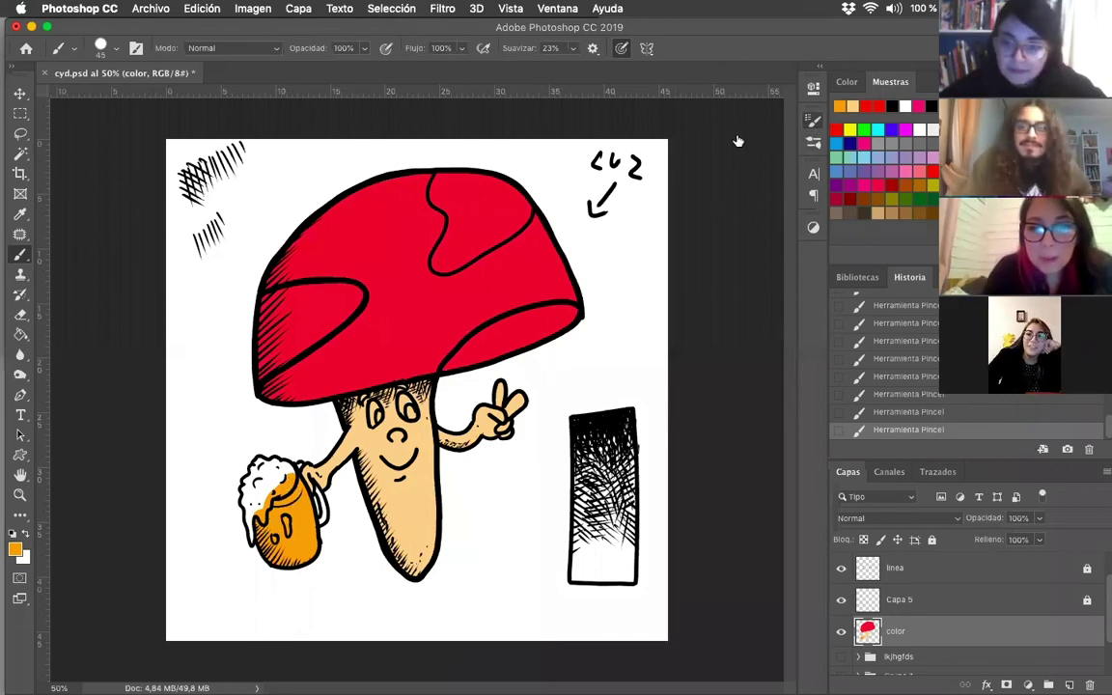
Set the brush size to 18 px and paint the mug's handle orange
key(F5)
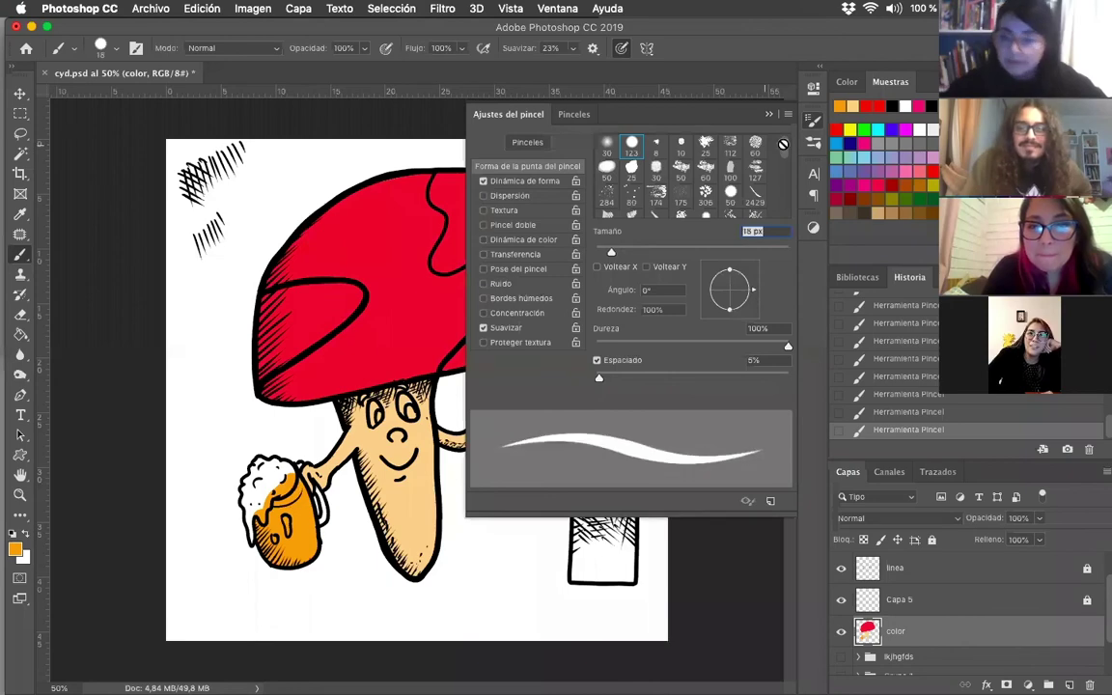
key(F5)
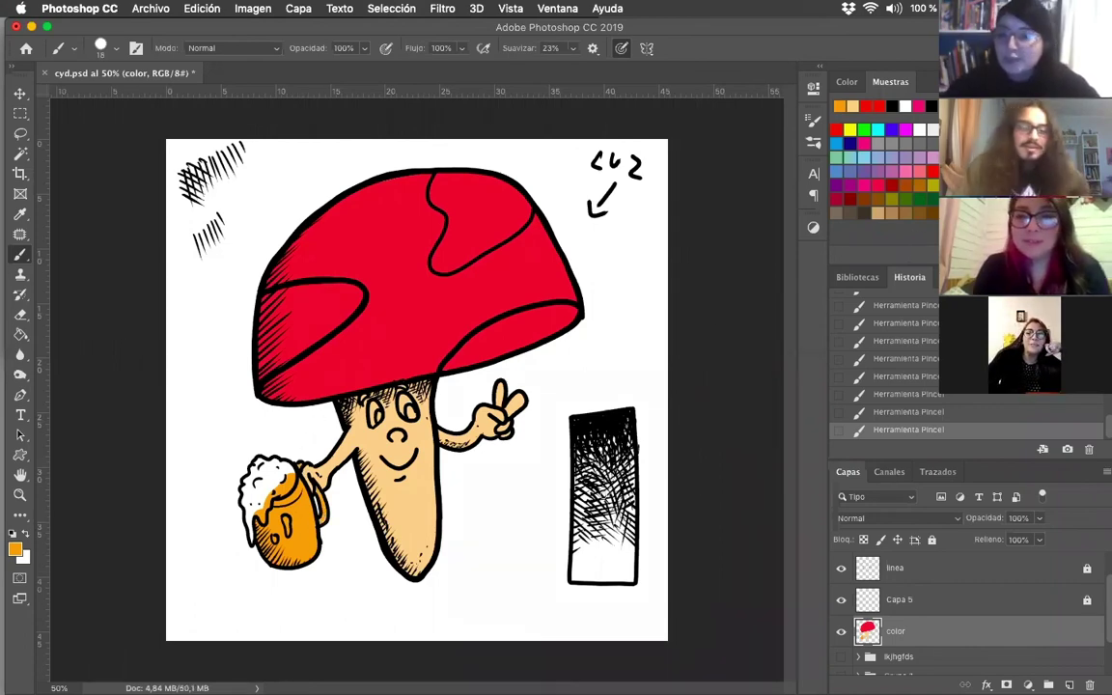
key(Return)
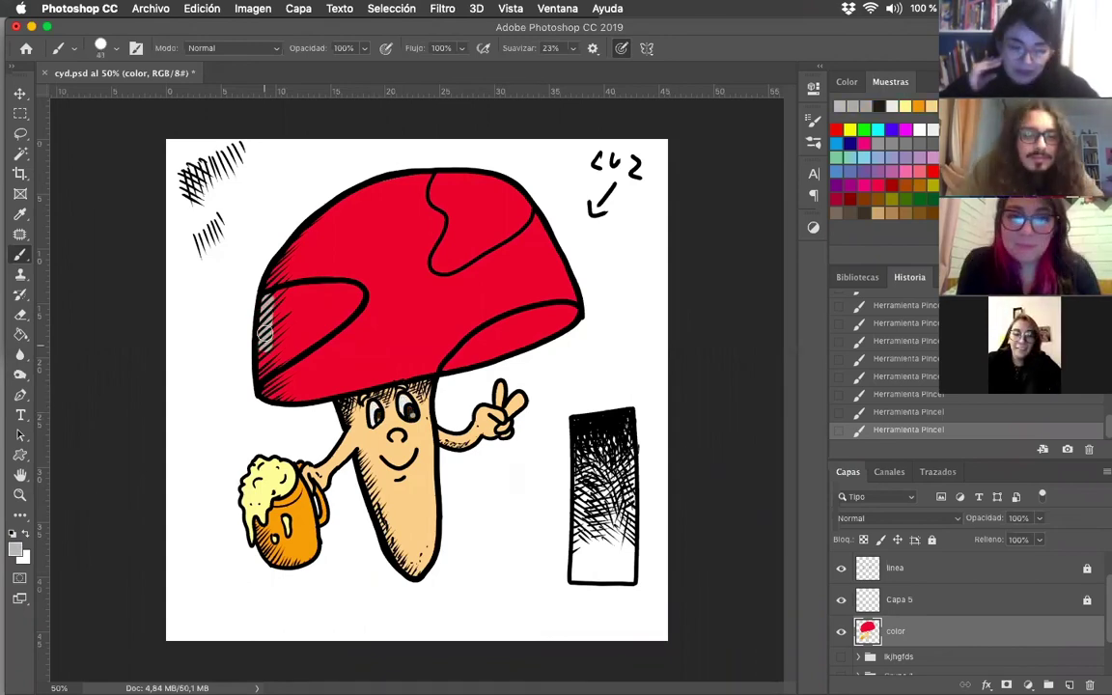
Paint the spot on the cap's left edge and the spot at its top in light grey
drag(267, 334, 268, 345)
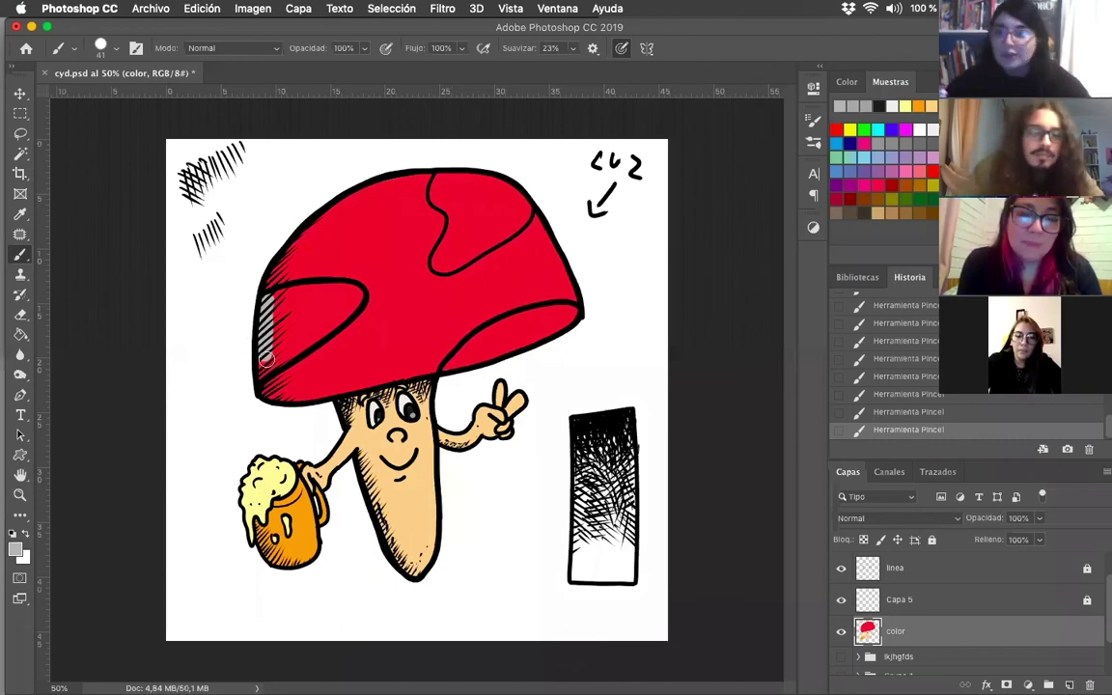
drag(266, 375, 282, 360)
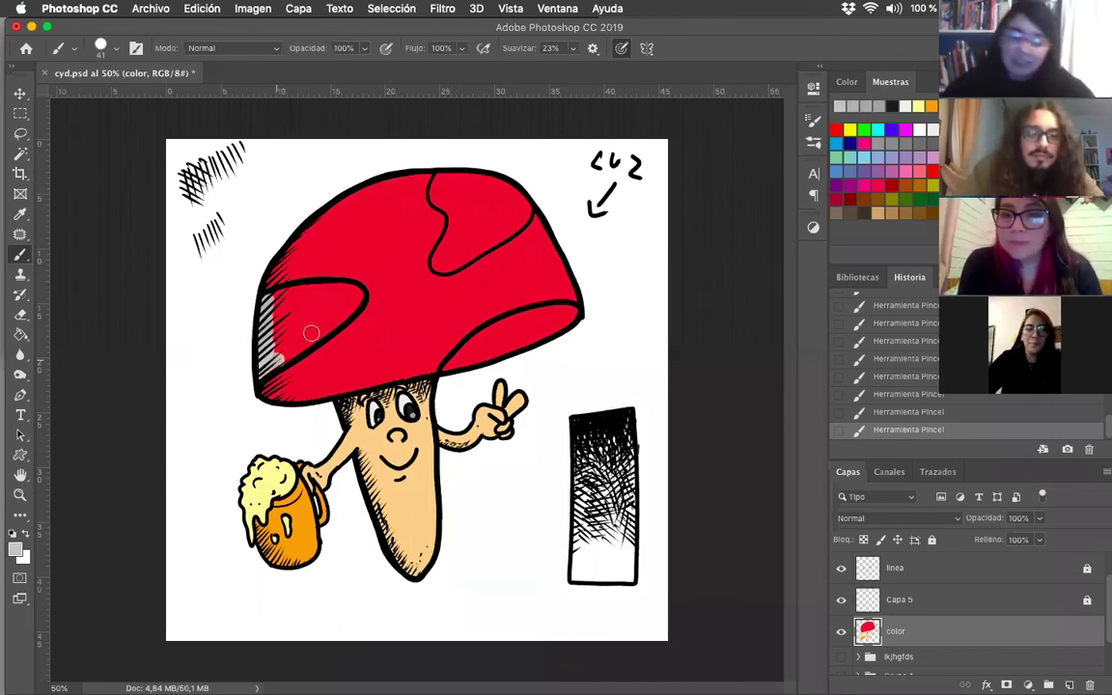
drag(329, 321, 283, 354)
mouse_move(335, 317)
mouse_down()
mouse_move(273, 297)
mouse_move(268, 333)
mouse_move(292, 297)
mouse_move(280, 330)
mouse_move(311, 304)
mouse_move(296, 308)
mouse_move(332, 293)
mouse_move(309, 316)
mouse_move(349, 290)
mouse_up()
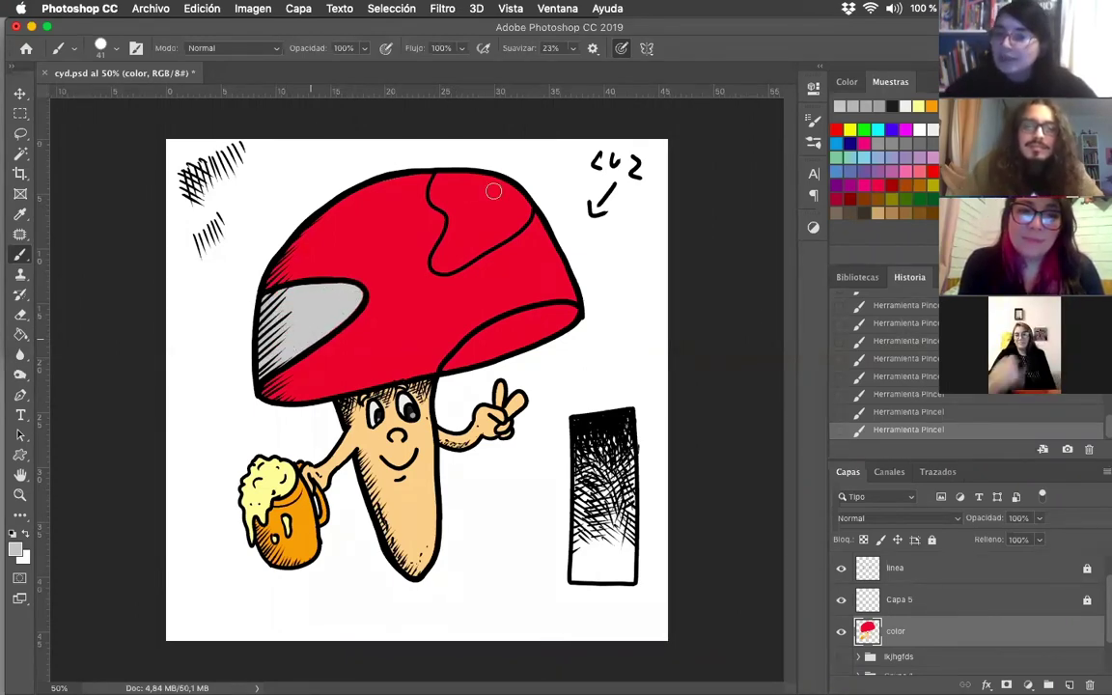
mouse_move(435, 183)
mouse_down()
mouse_move(455, 219)
mouse_move(440, 262)
mouse_move(527, 206)
mouse_up()
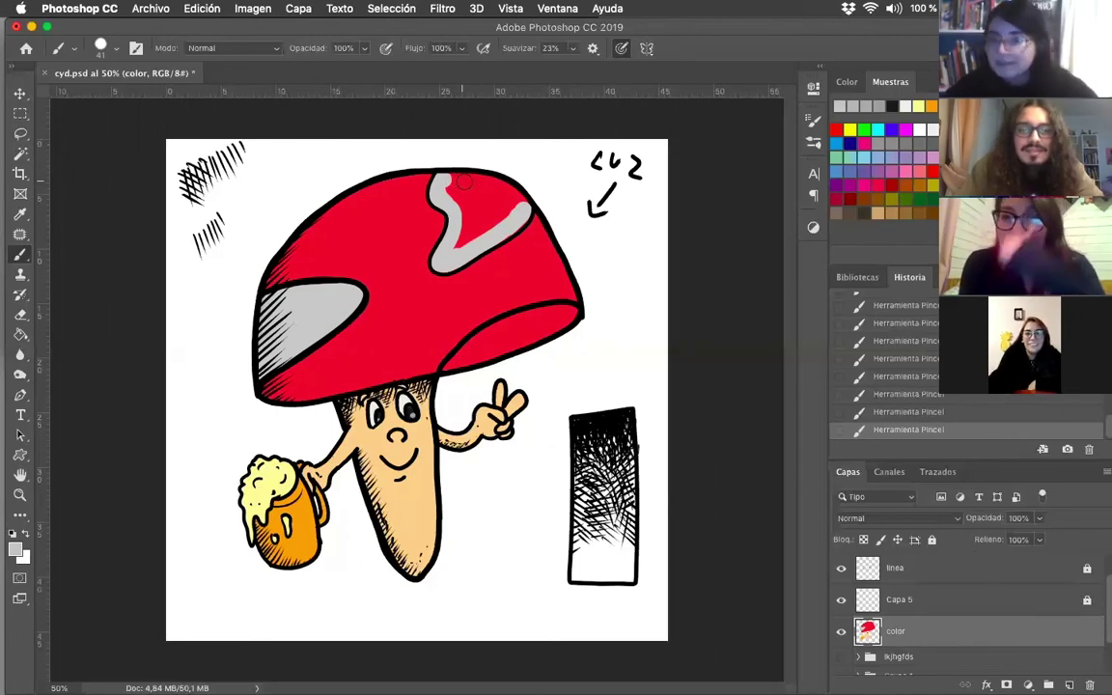
mouse_move(449, 178)
mouse_down()
mouse_move(523, 208)
mouse_move(494, 236)
mouse_move(511, 200)
mouse_move(455, 186)
mouse_move(473, 233)
mouse_move(492, 190)
mouse_move(467, 206)
mouse_move(477, 228)
mouse_move(455, 247)
mouse_move(482, 231)
mouse_up()
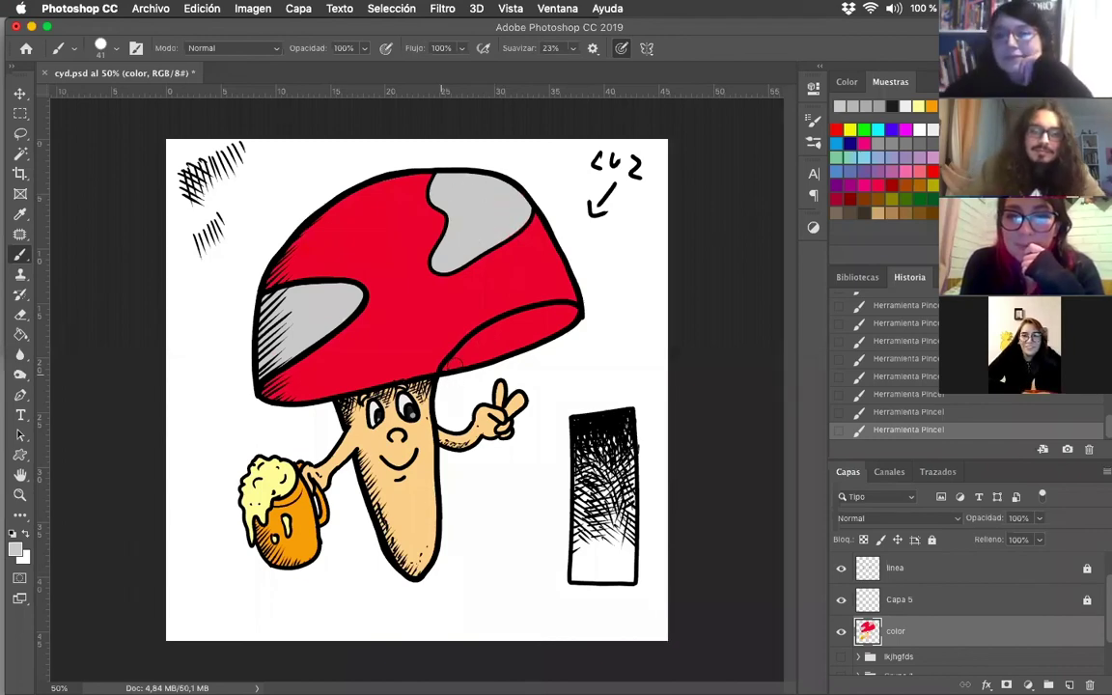
Paint the spot on the cap's lower right rim light grey, locking the color layer's transparent pixels
drag(508, 330, 543, 318)
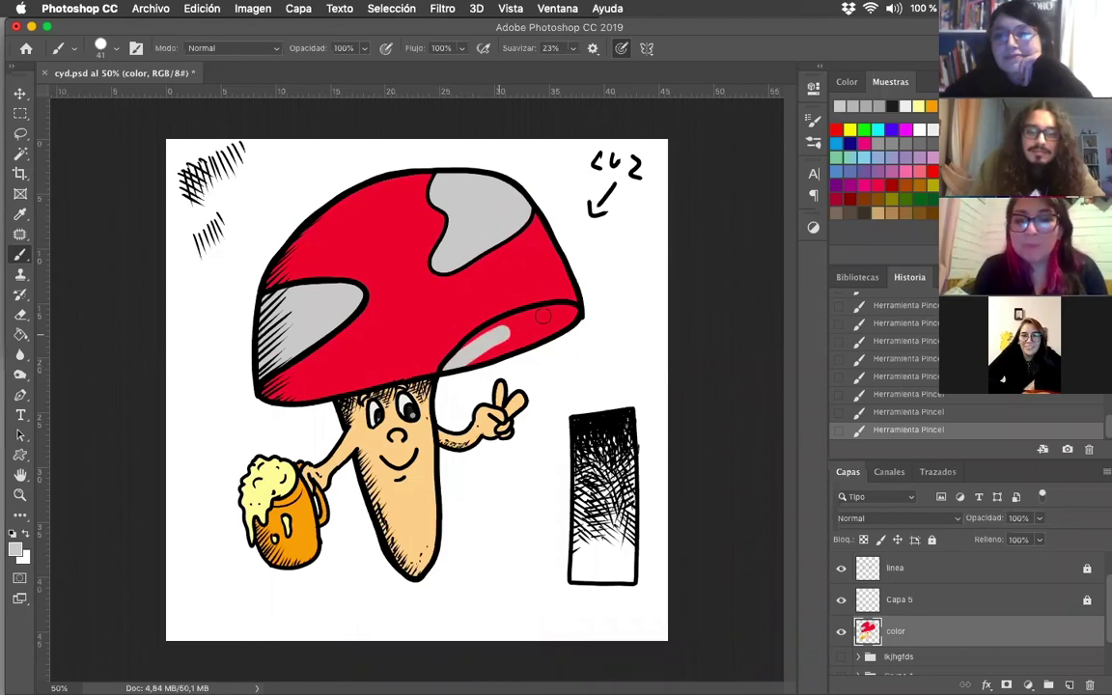
click(864, 540)
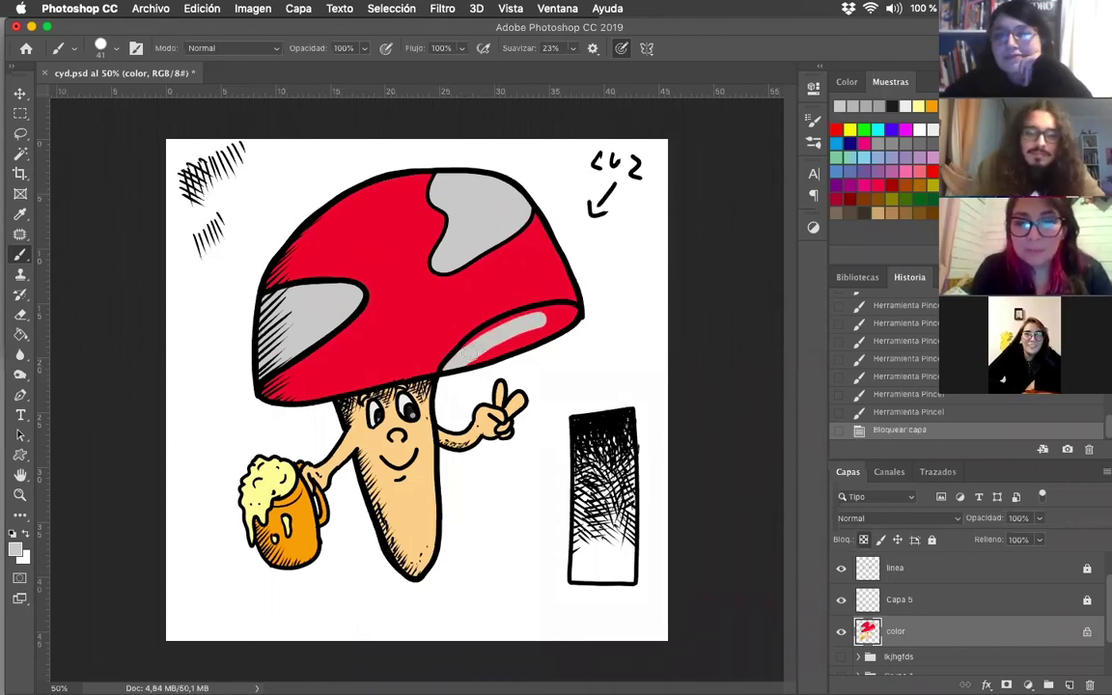
mouse_move(470, 353)
mouse_down()
mouse_move(548, 327)
mouse_move(477, 354)
mouse_up()
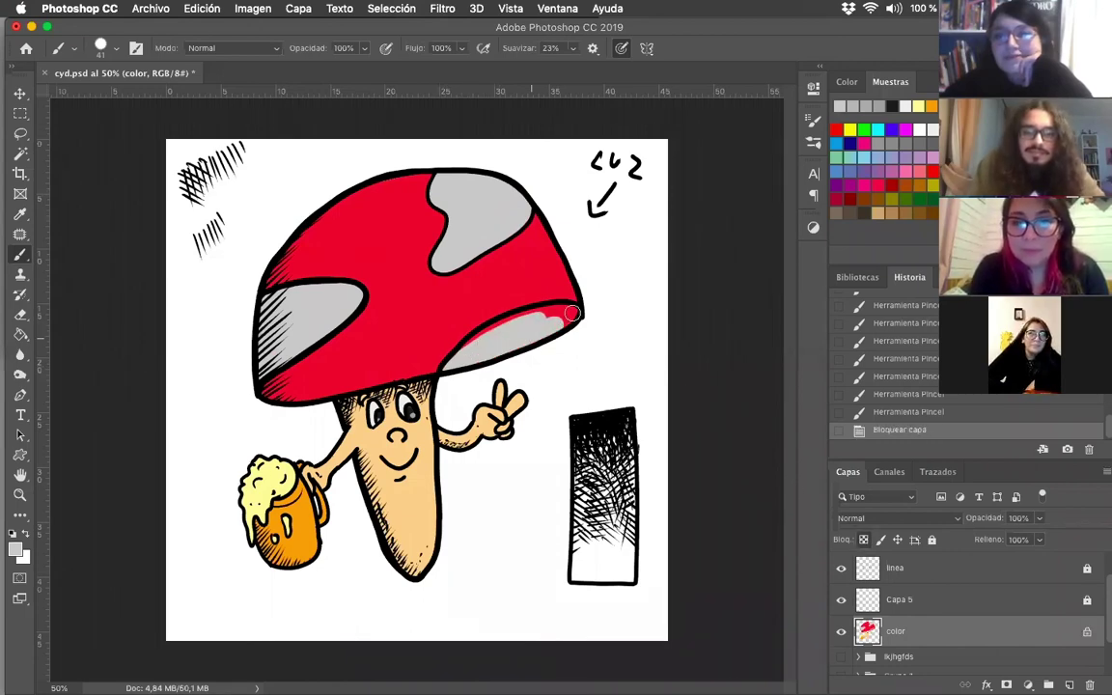
drag(484, 333, 425, 311)
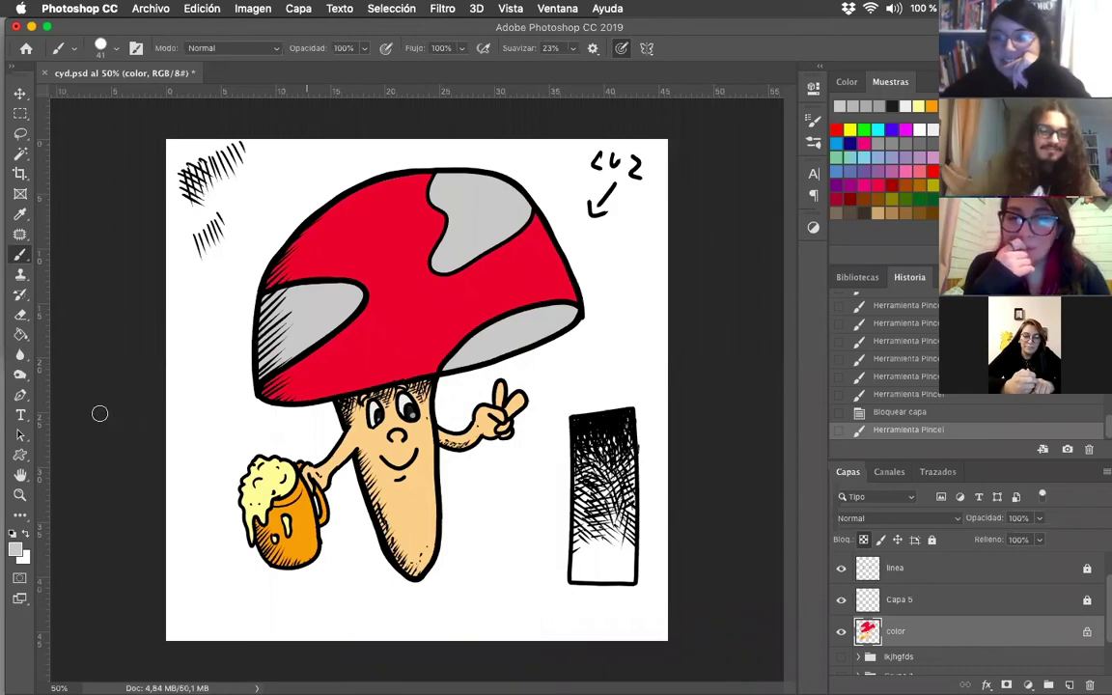
Set the foreground colour to the greyish mauve 927e7e and shade the hatched edge of the cap's left spot
click(14, 548)
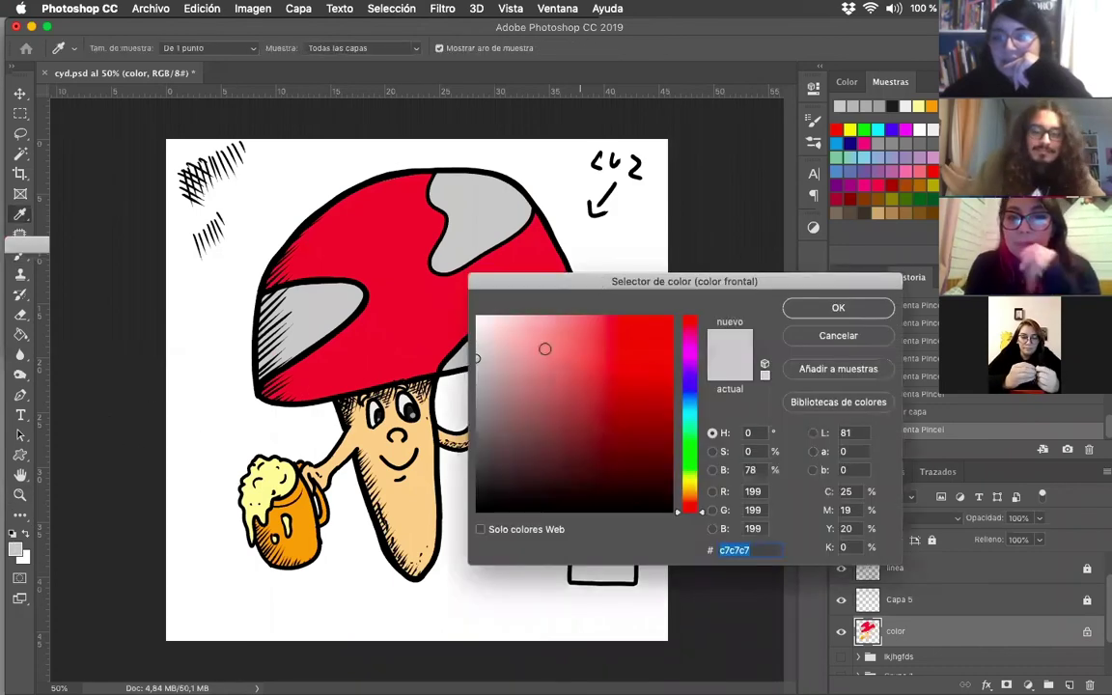
mouse_move(612, 349)
mouse_down()
mouse_move(504, 379)
mouse_move(512, 392)
mouse_move(540, 365)
mouse_move(491, 400)
mouse_move(502, 399)
mouse_up()
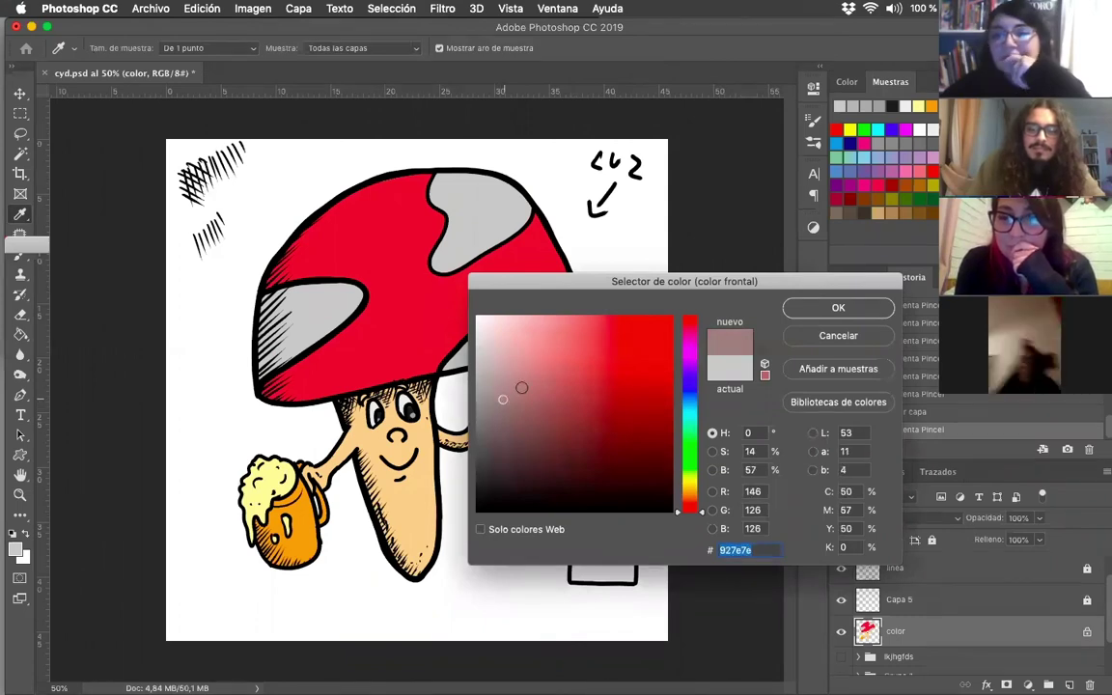
click(809, 317)
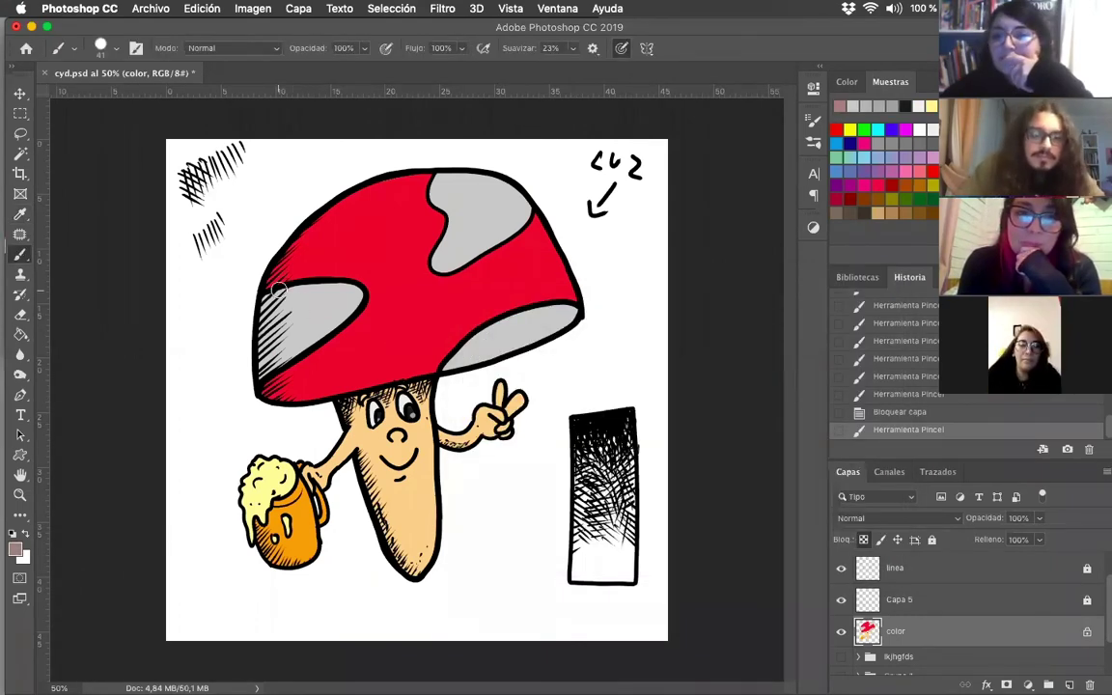
mouse_move(276, 365)
mouse_down()
mouse_move(275, 296)
mouse_move(263, 300)
mouse_move(260, 373)
mouse_move(288, 285)
mouse_move(279, 367)
mouse_up()
click(309, 264)
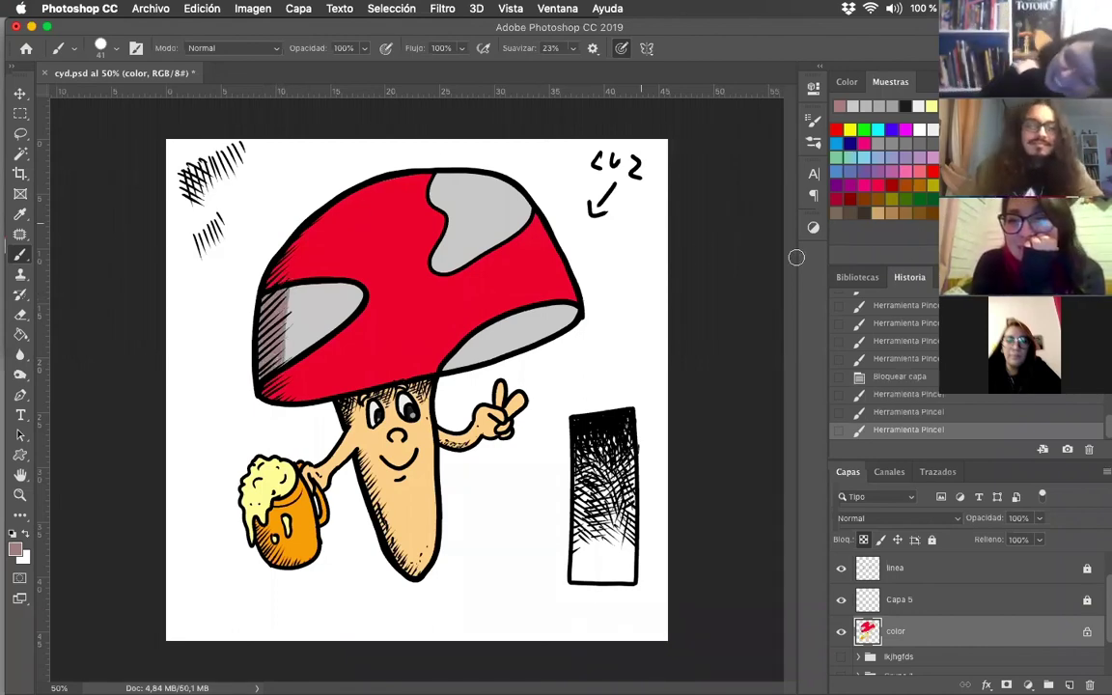
Sample the cap's red, darken it to 862c39 and shade the red areas along the cap's left edge
alt+click(394, 220)
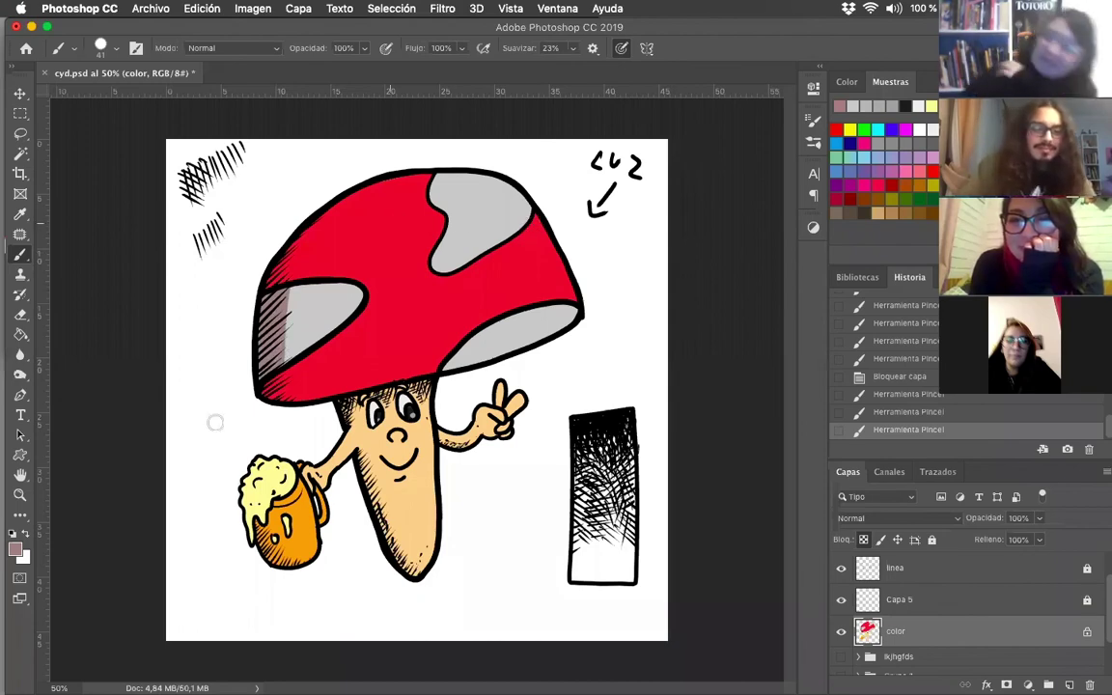
key(n)
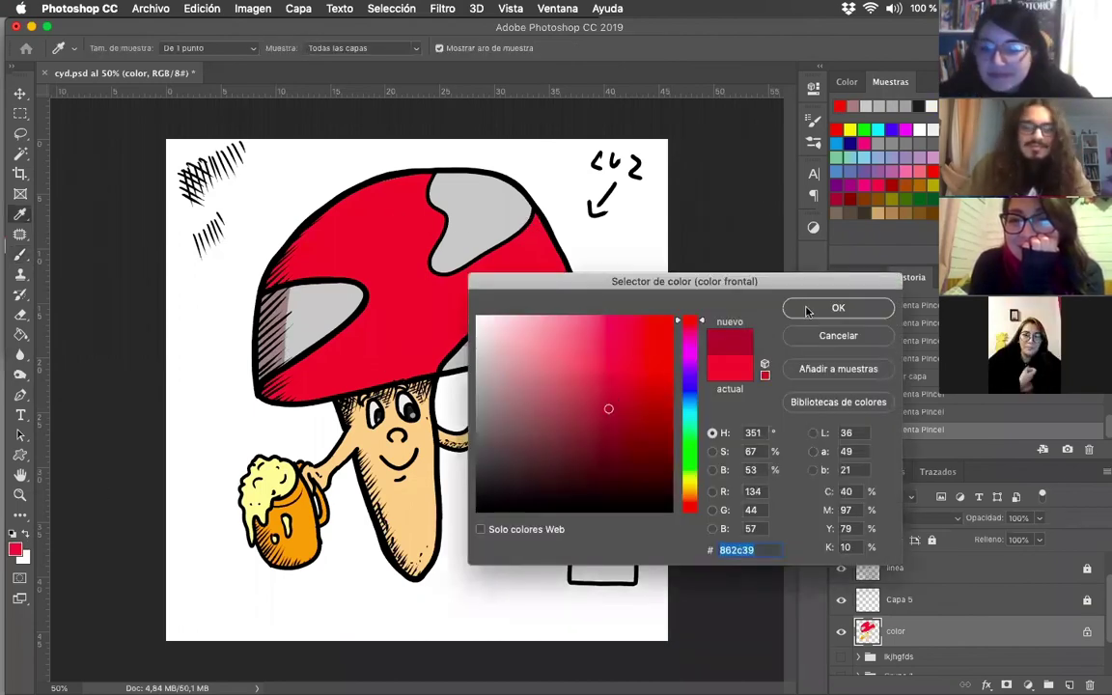
key(Return)
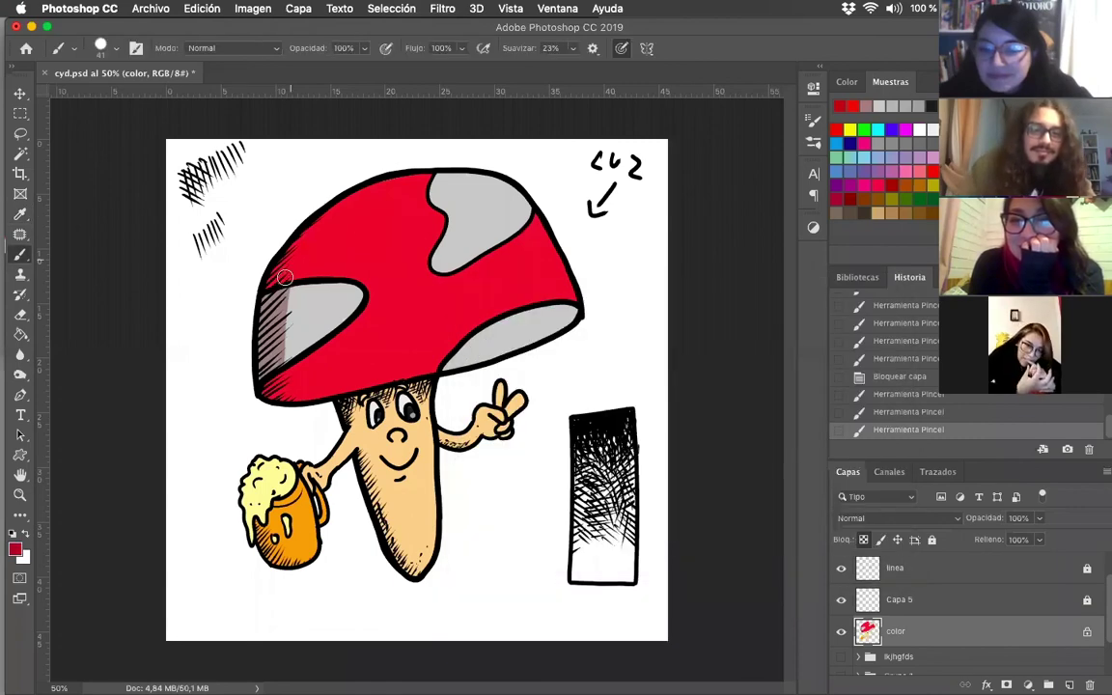
mouse_move(391, 159)
mouse_down()
mouse_move(261, 241)
mouse_move(283, 273)
mouse_up()
mouse_move(375, 173)
mouse_down()
mouse_move(268, 265)
mouse_move(248, 352)
mouse_up()
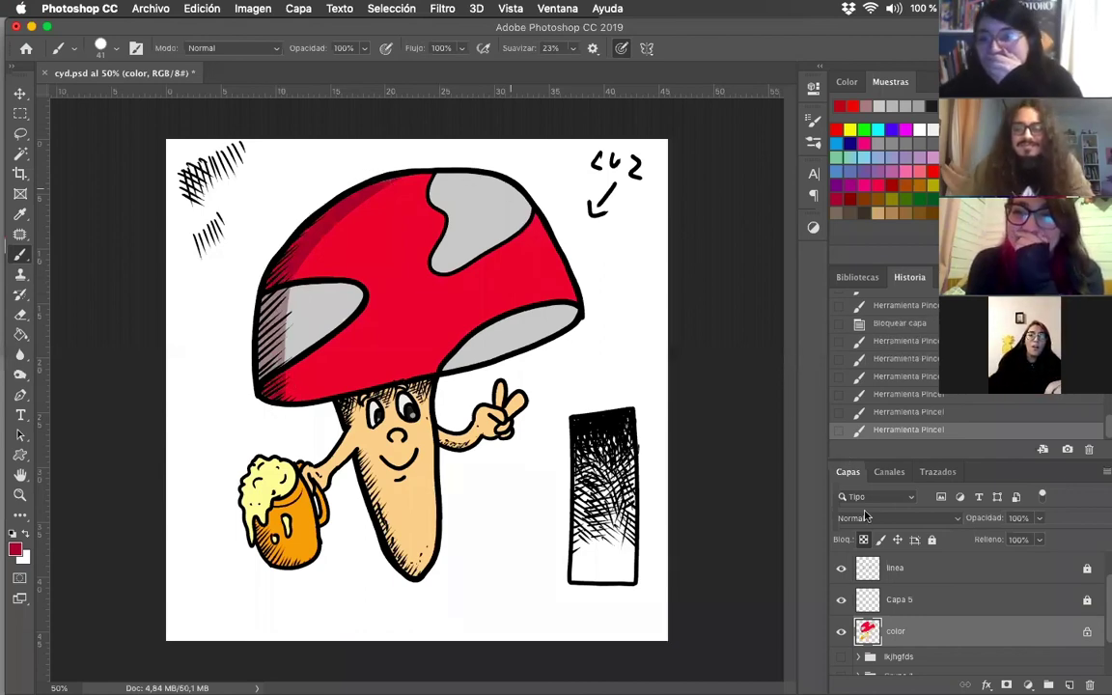
Unlock the color layer's transparent pixels, extend the dark red shading along the cap's upper edge and erase the overspill
click(864, 539)
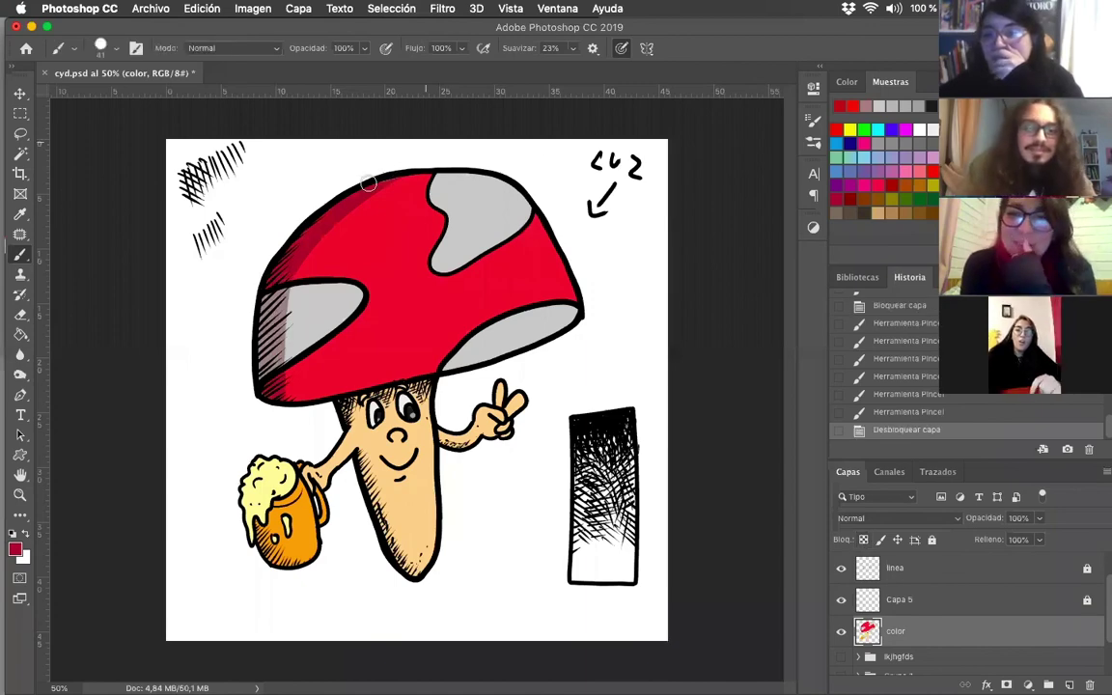
drag(372, 187, 418, 174)
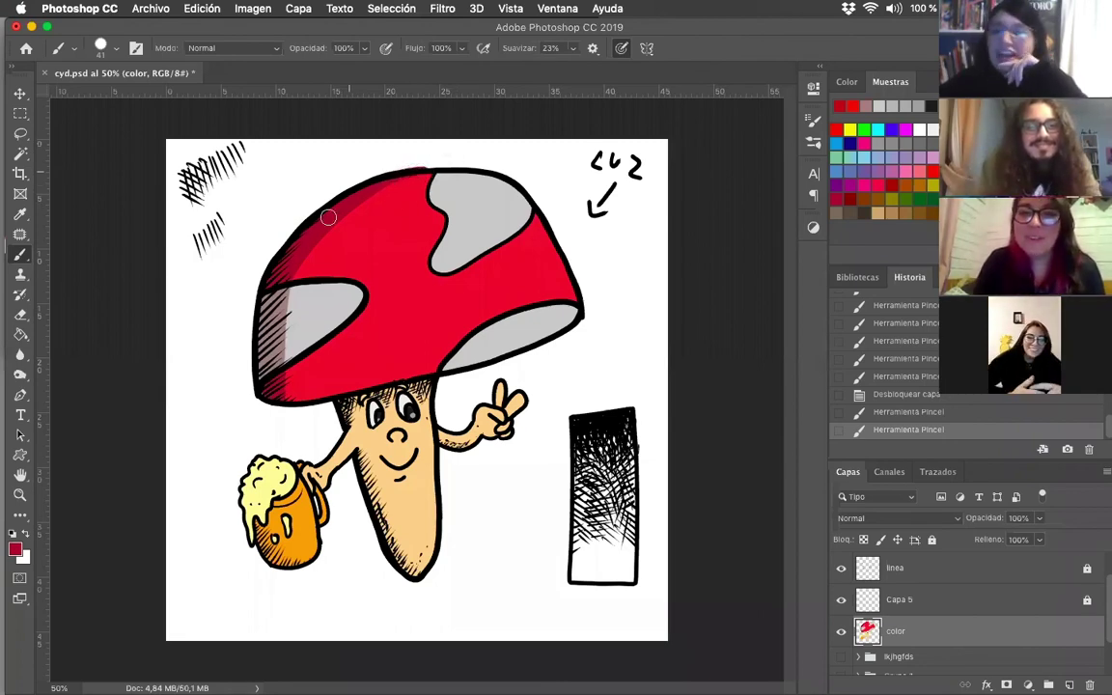
drag(382, 179, 318, 233)
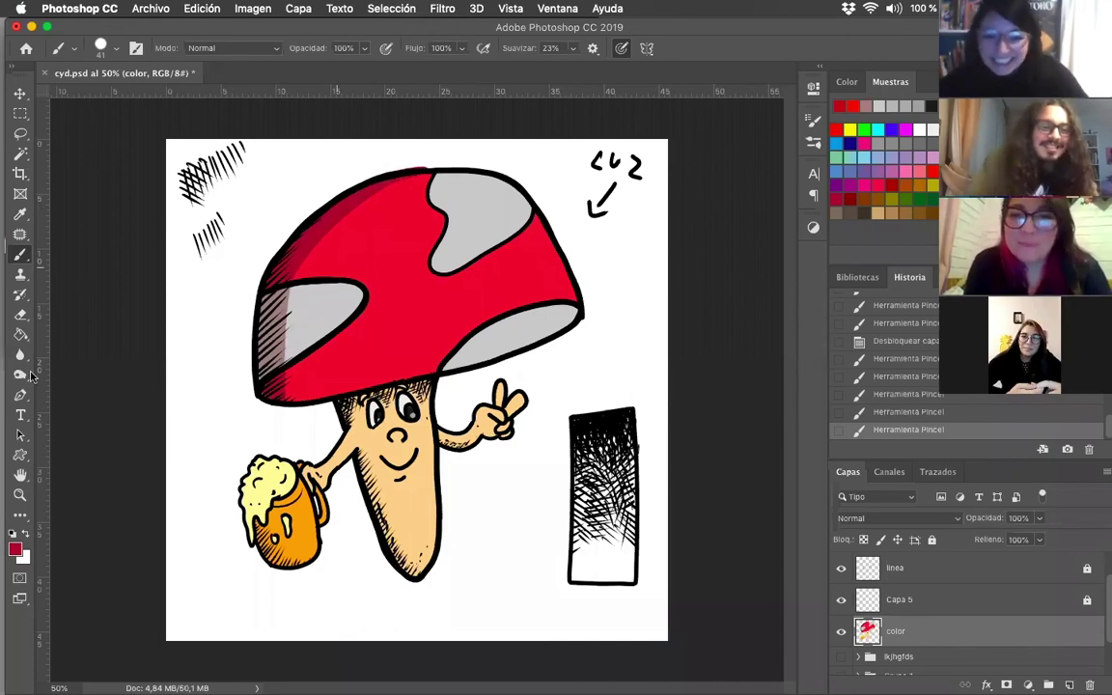
key(e)
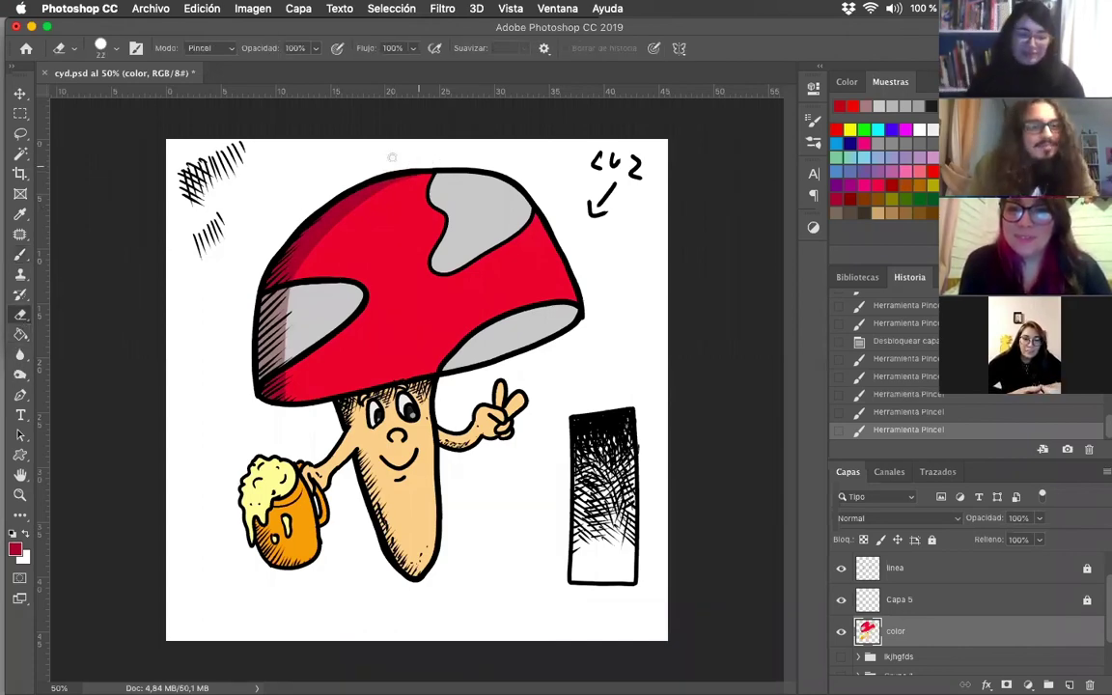
click(134, 250)
Lighten the foreground red to the pink ec7687 for the brush
key(b)
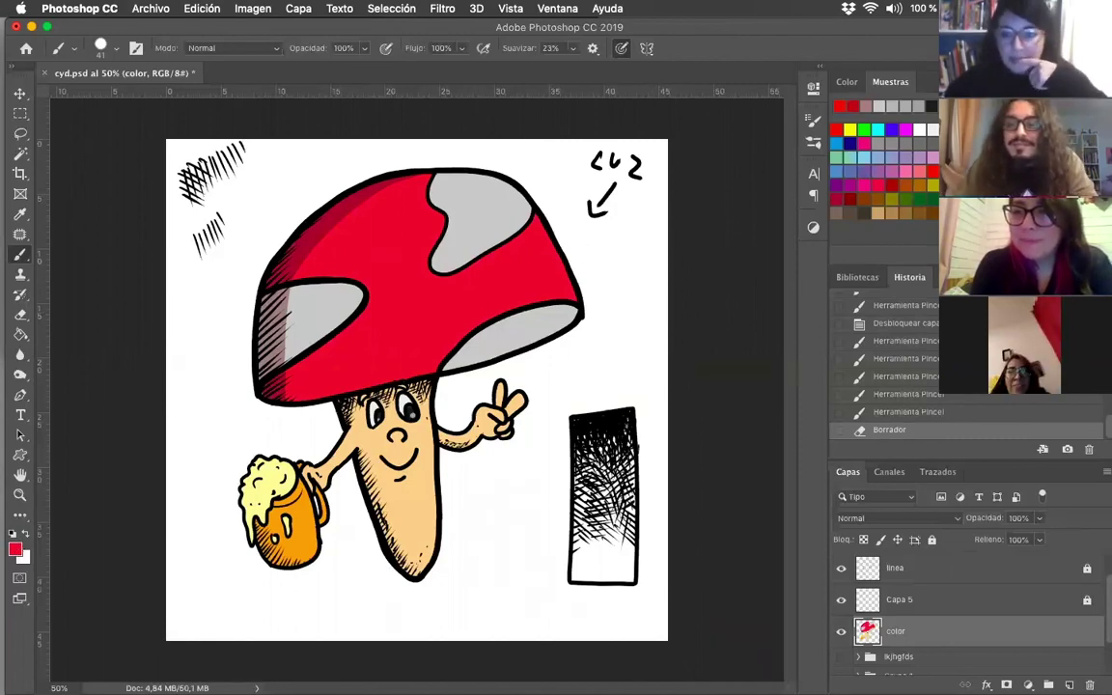
click(14, 548)
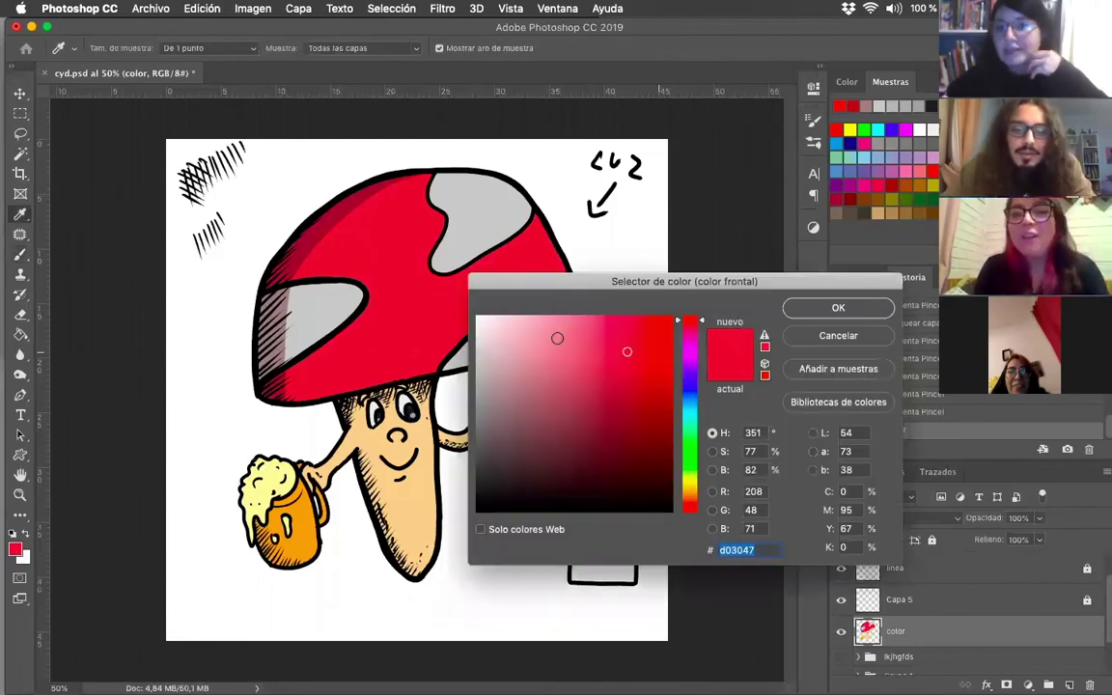
click(574, 331)
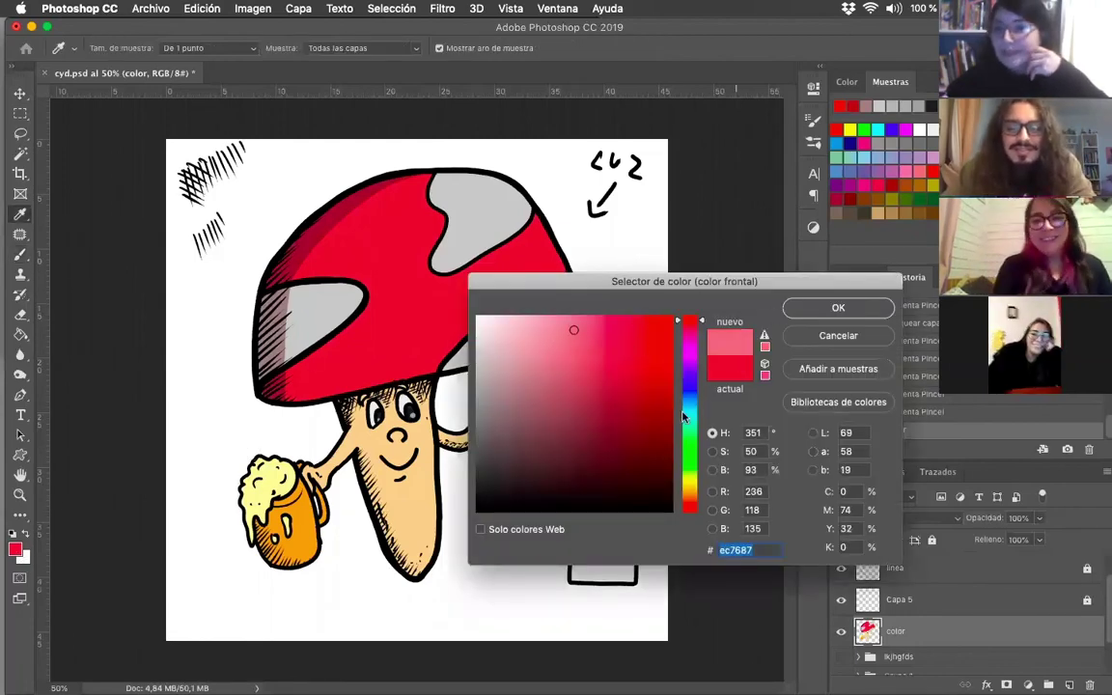
click(836, 308)
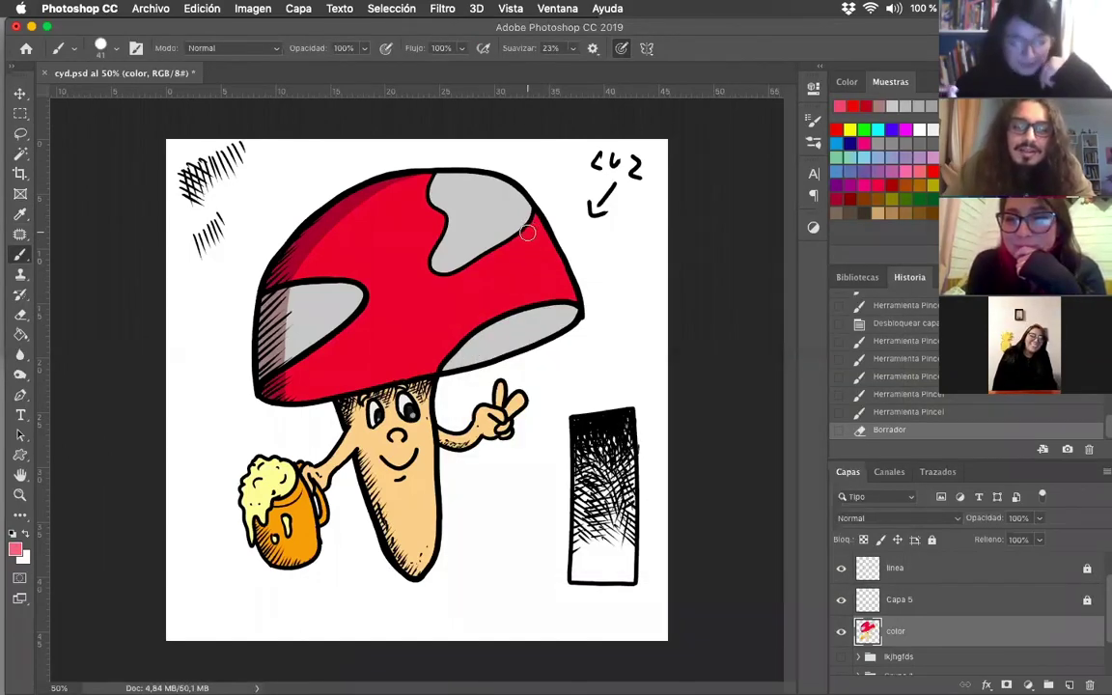
mouse_move(519, 230)
mouse_down()
mouse_move(537, 270)
mouse_move(533, 220)
mouse_move(542, 275)
mouse_move(527, 220)
mouse_move(555, 280)
mouse_move(549, 214)
mouse_up()
key(super+z)
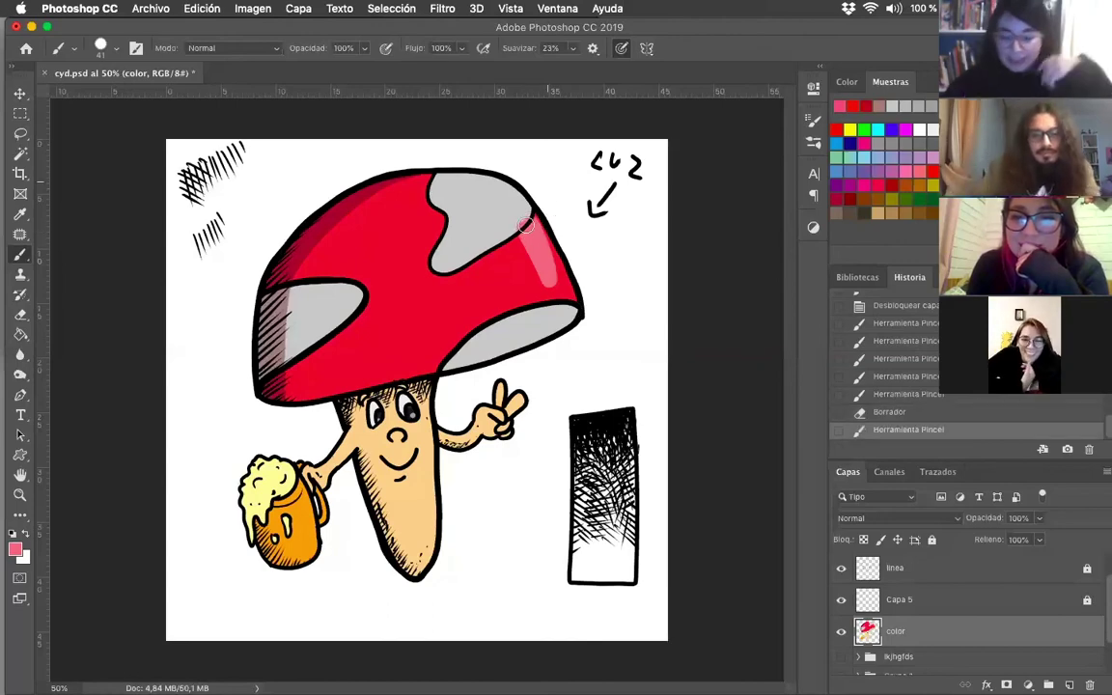
key(super+z)
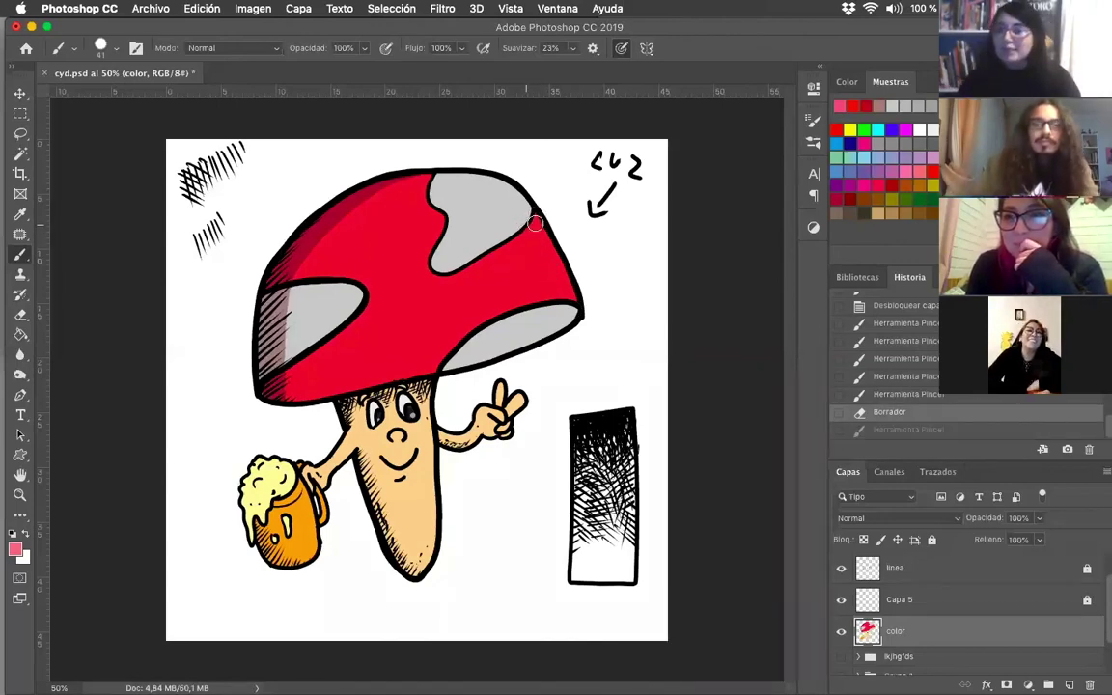
Paint a pink highlight on the cap's right edge below the top spot and erase the paint outside the outline
drag(534, 223, 551, 271)
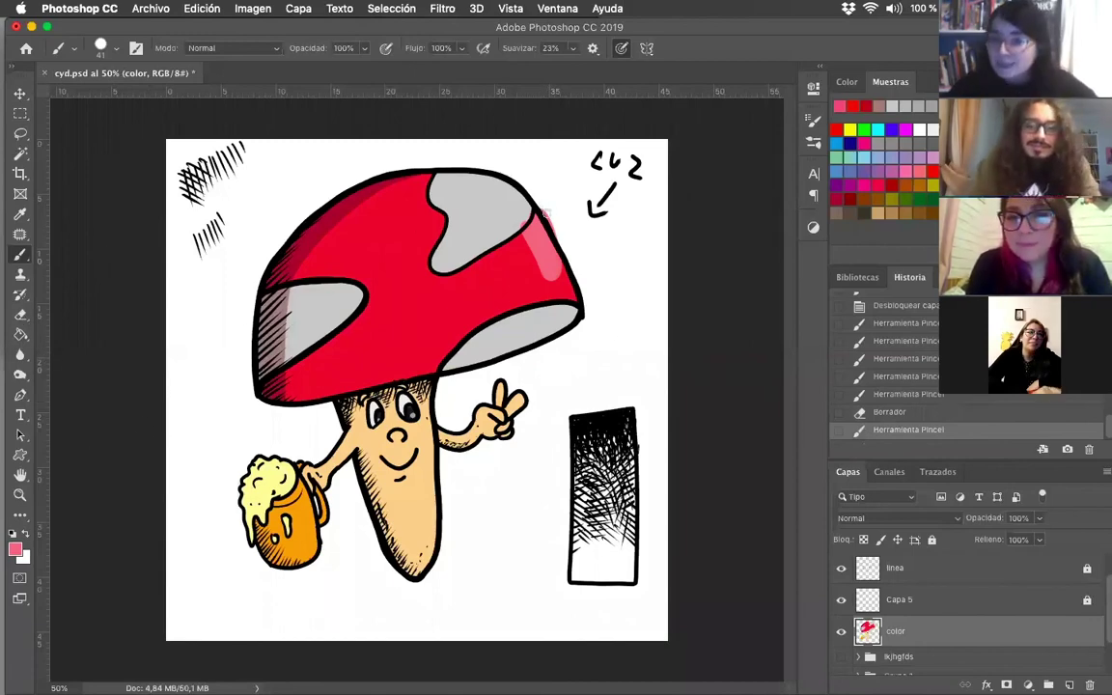
key(e)
drag(591, 345, 477, 278)
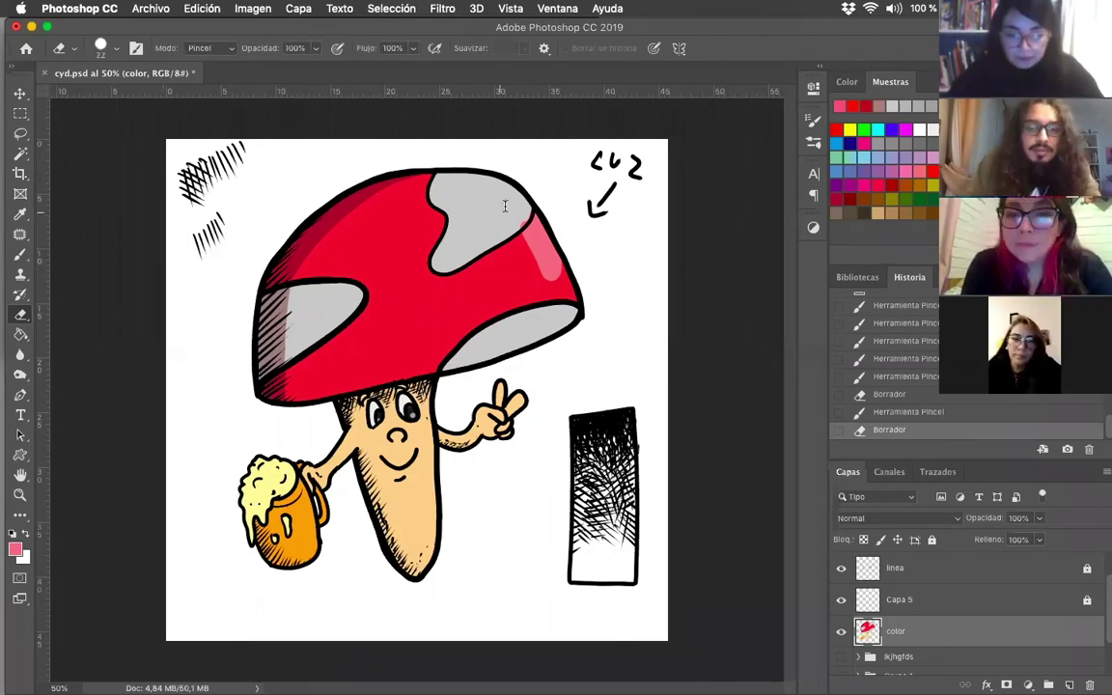
click(626, 249)
key(Return)
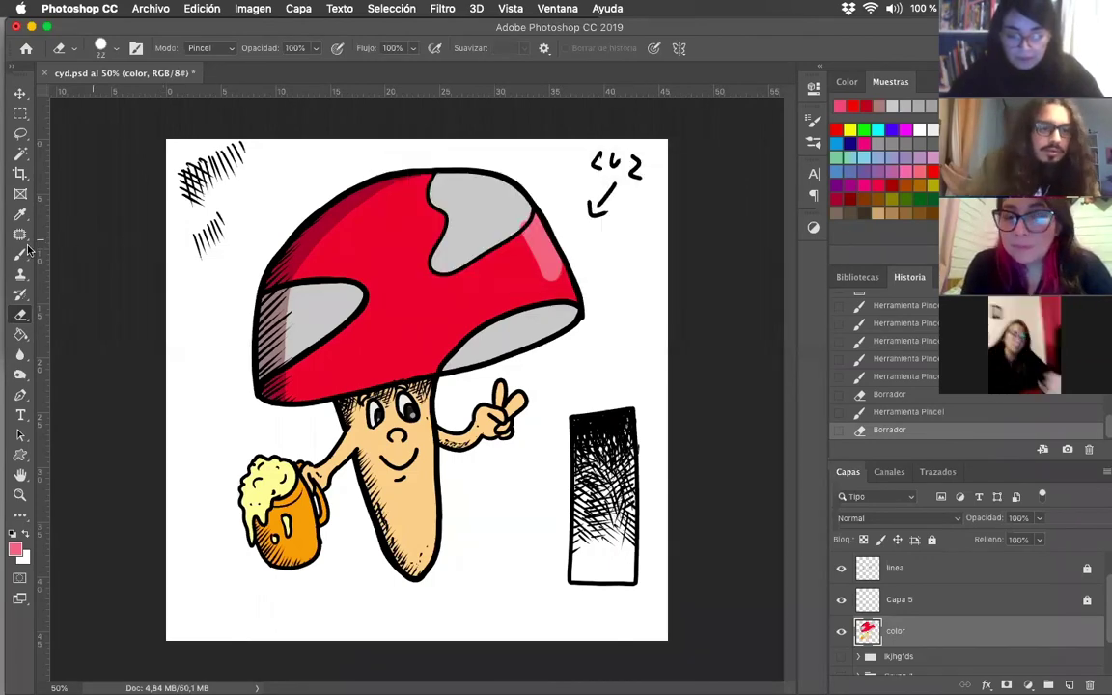
Sample the top spot's light grey c7c7c7 and touch up the spot's edge where it meets the pink highlight
key(b)
alt+click(518, 218)
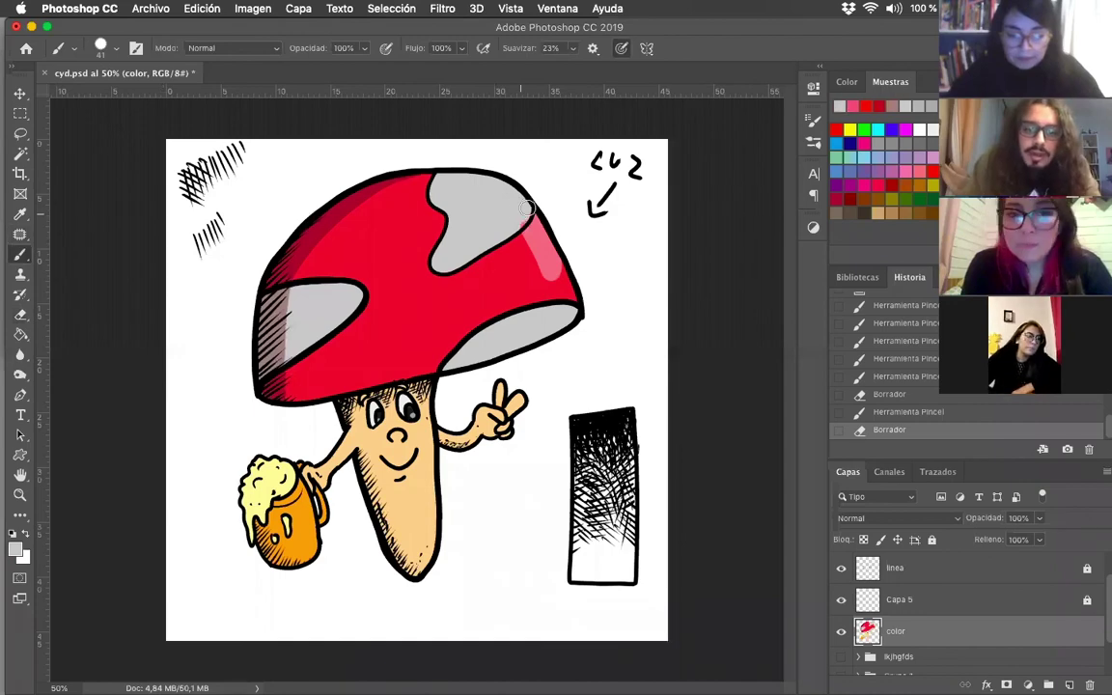
click(527, 224)
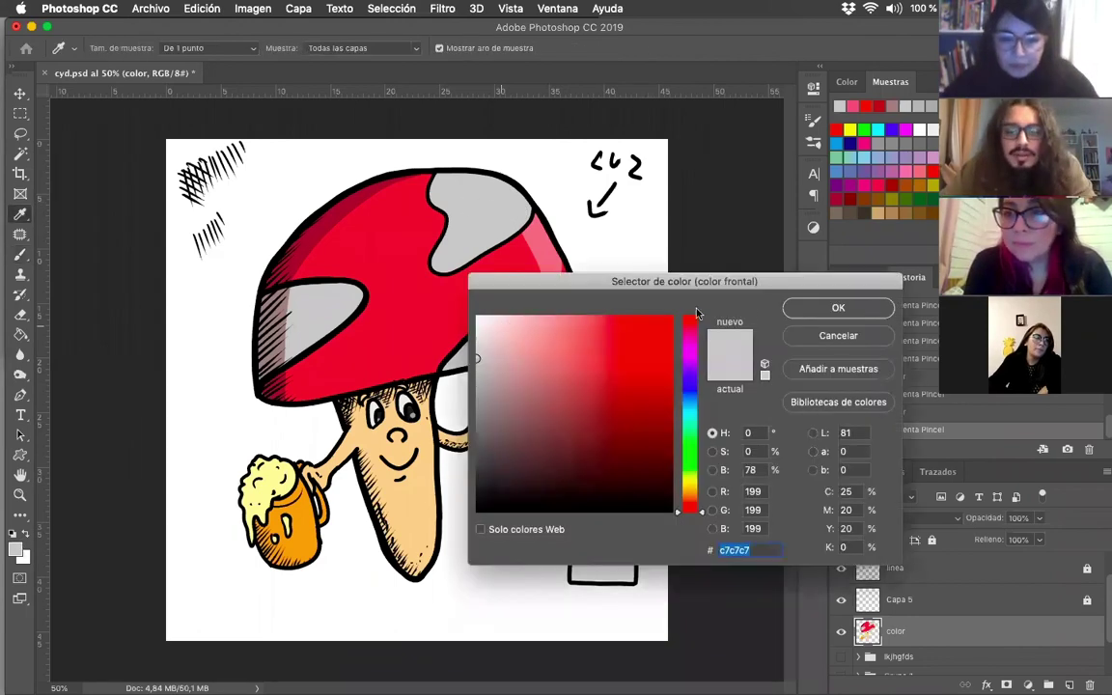
Set the foreground color to the pale pink f7dfdf for the brush
click(502, 327)
click(496, 321)
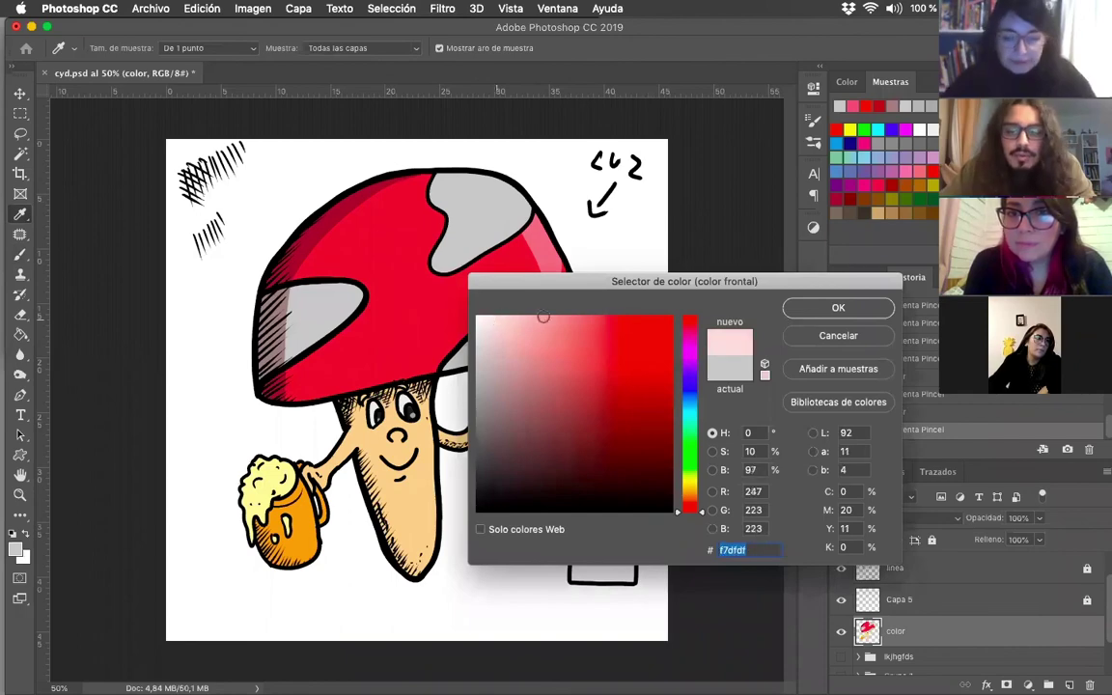
click(822, 309)
key(Return)
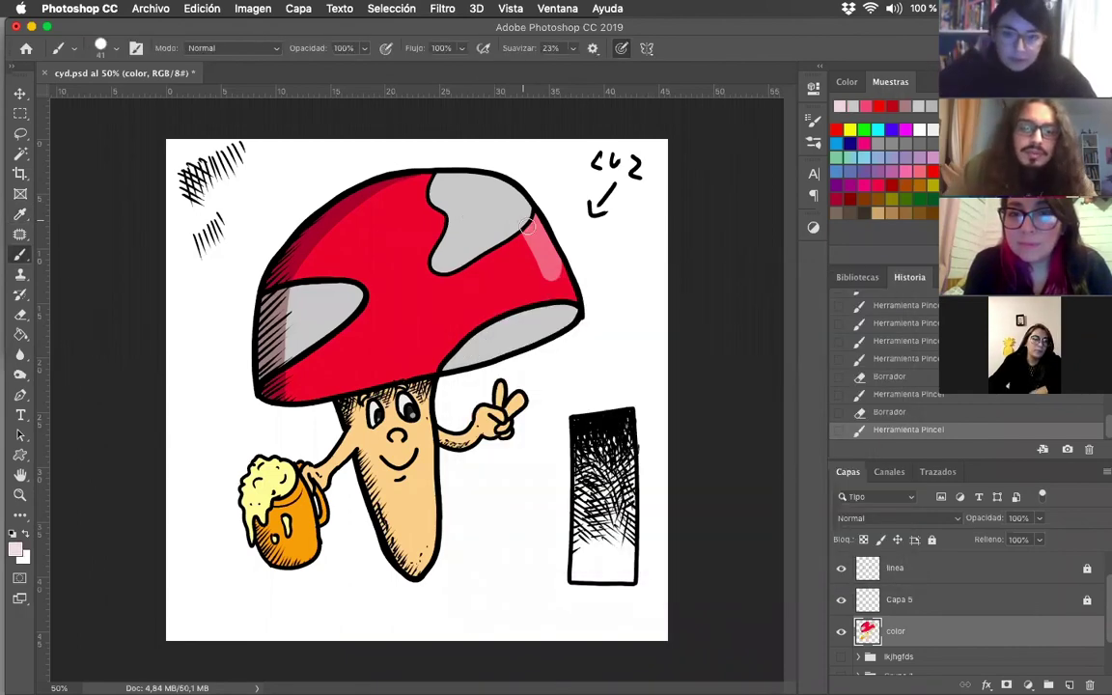
Lock the color layer's transparent pixels, try a pale pink stroke on the top spot and undo it
drag(482, 173, 469, 169)
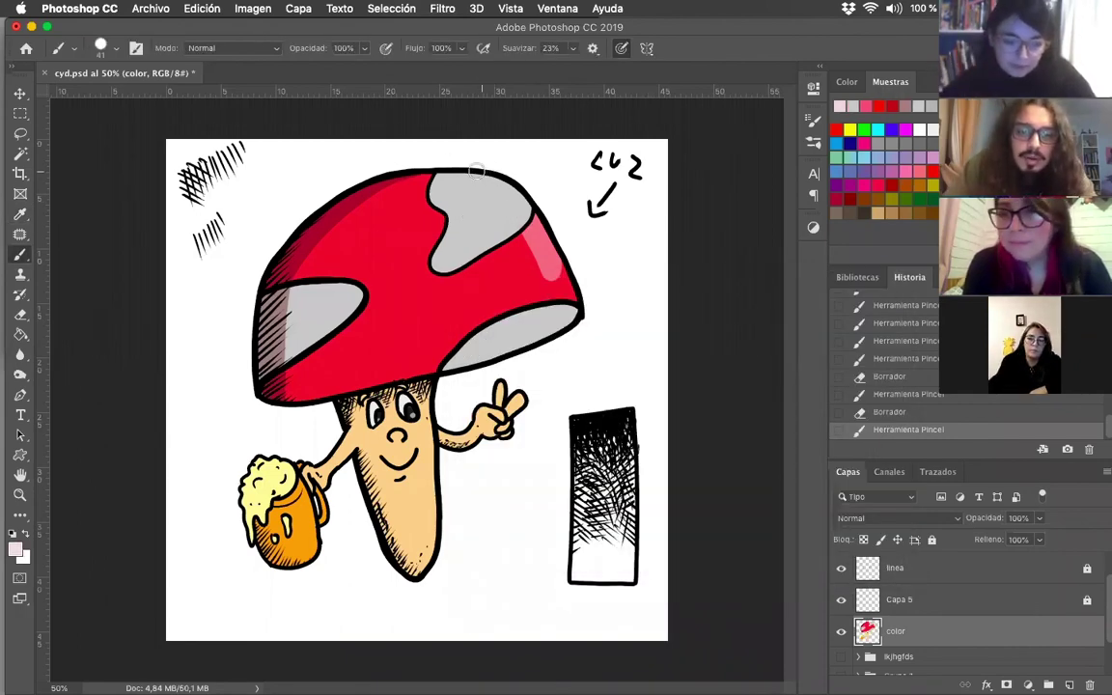
click(735, 238)
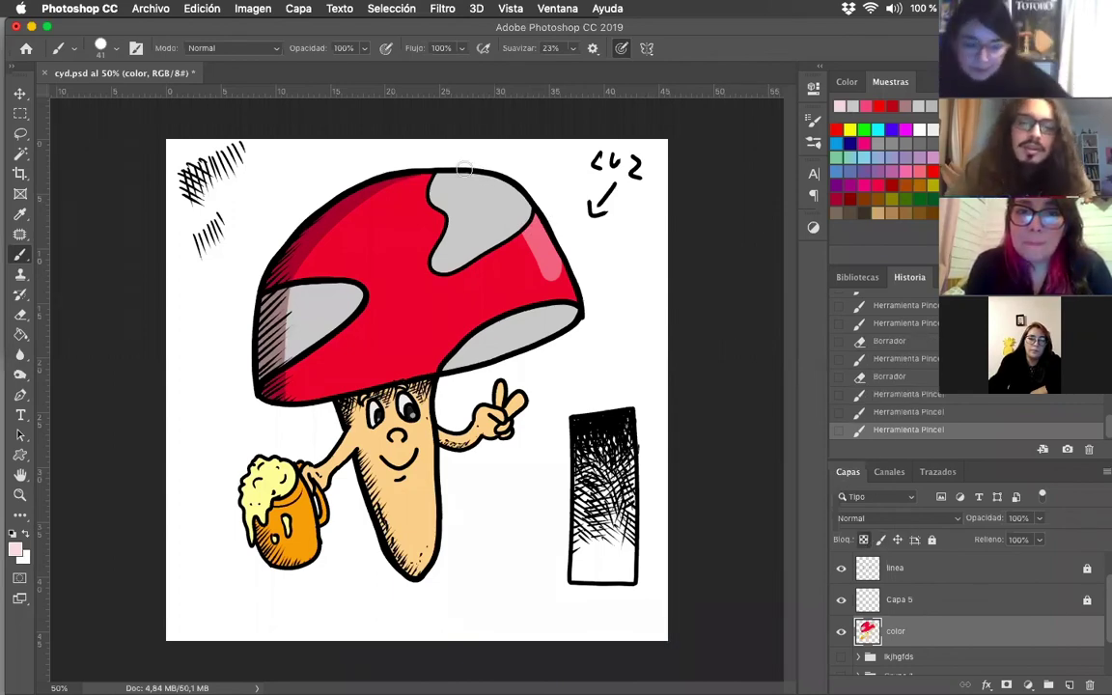
key(/)
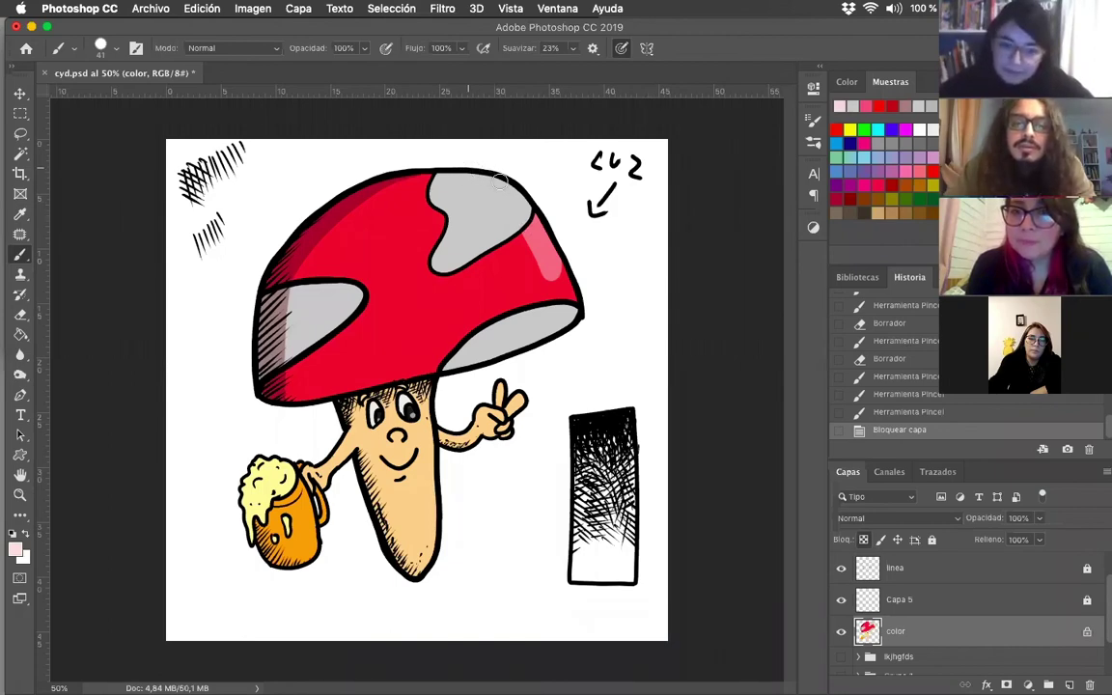
drag(506, 208, 509, 226)
key(super+z)
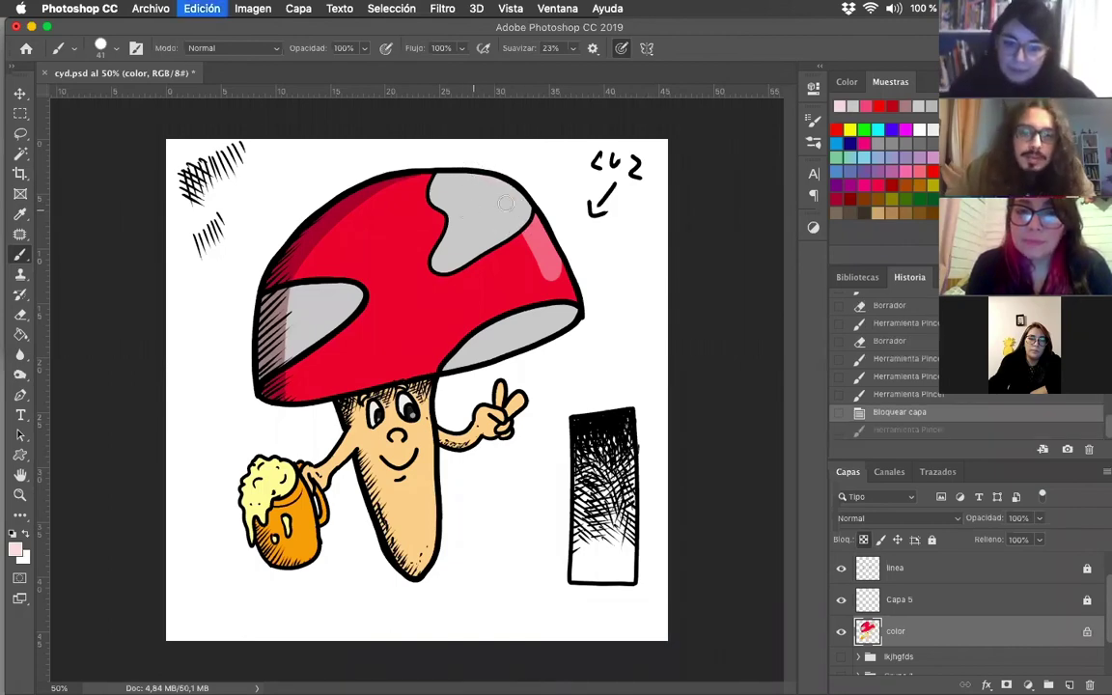
Sample the top spot's grey and lighten the foreground color to e4e2e2
alt+click(513, 202)
click(17, 550)
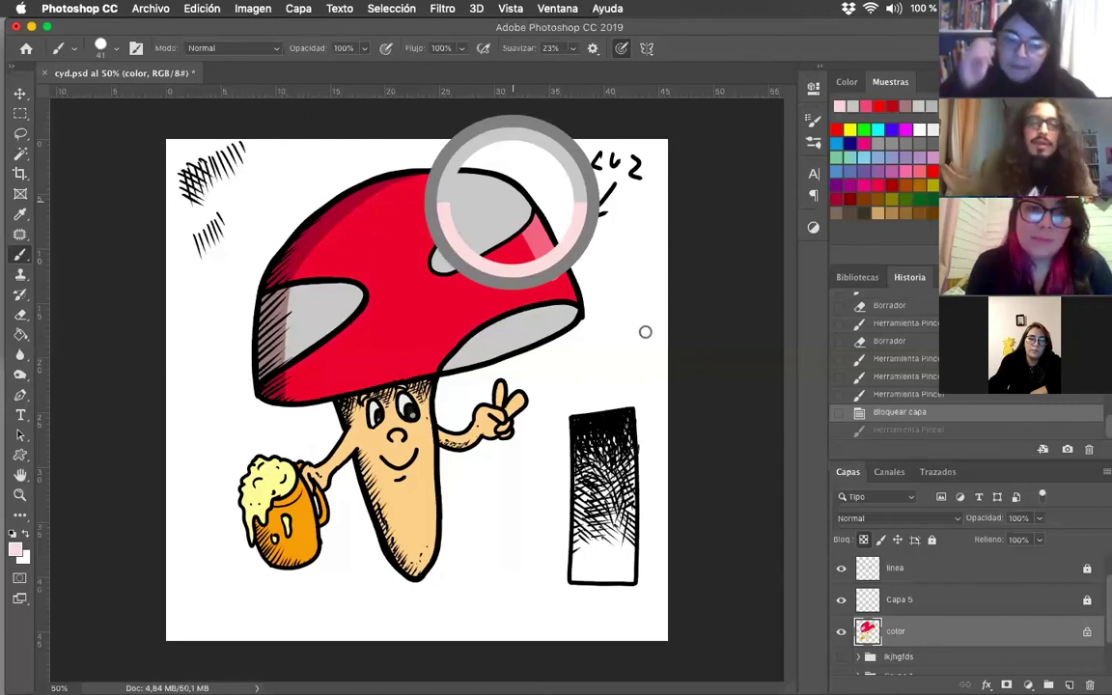
click(478, 336)
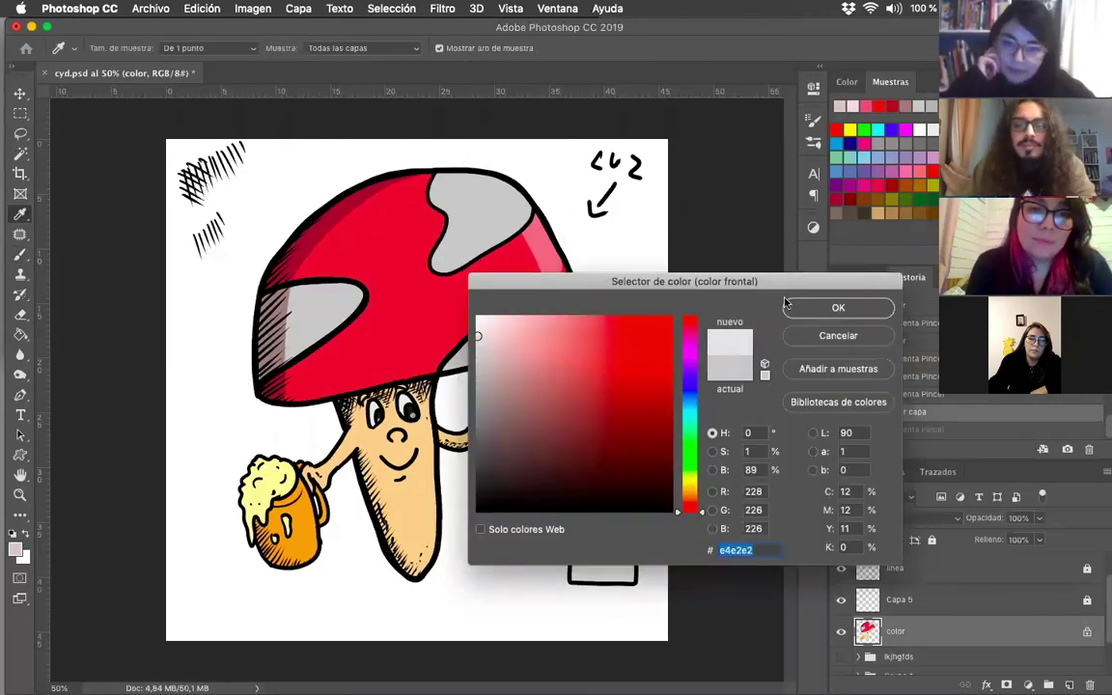
click(838, 309)
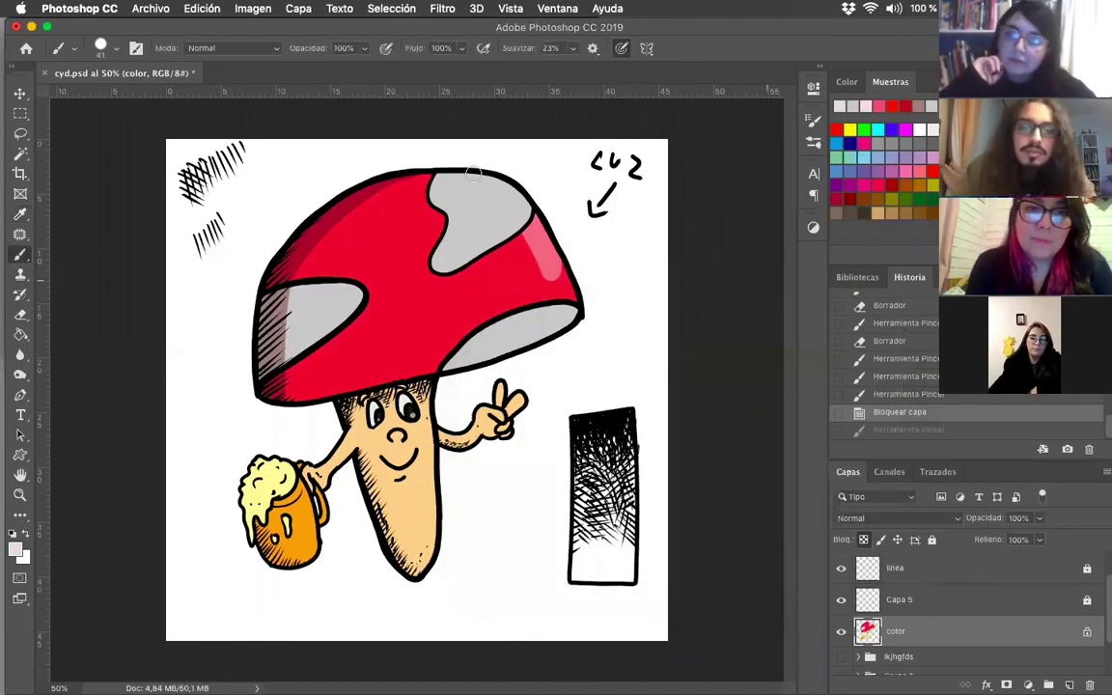
Paint a light grey highlight band along the top spot's upper-right edge, undoing and redoing strokes to refine its inner border
mouse_move(466, 174)
mouse_down()
mouse_move(504, 186)
mouse_move(522, 221)
mouse_move(512, 191)
mouse_move(522, 226)
mouse_move(503, 186)
mouse_move(457, 171)
mouse_move(514, 204)
mouse_move(560, 296)
mouse_move(490, 166)
mouse_up()
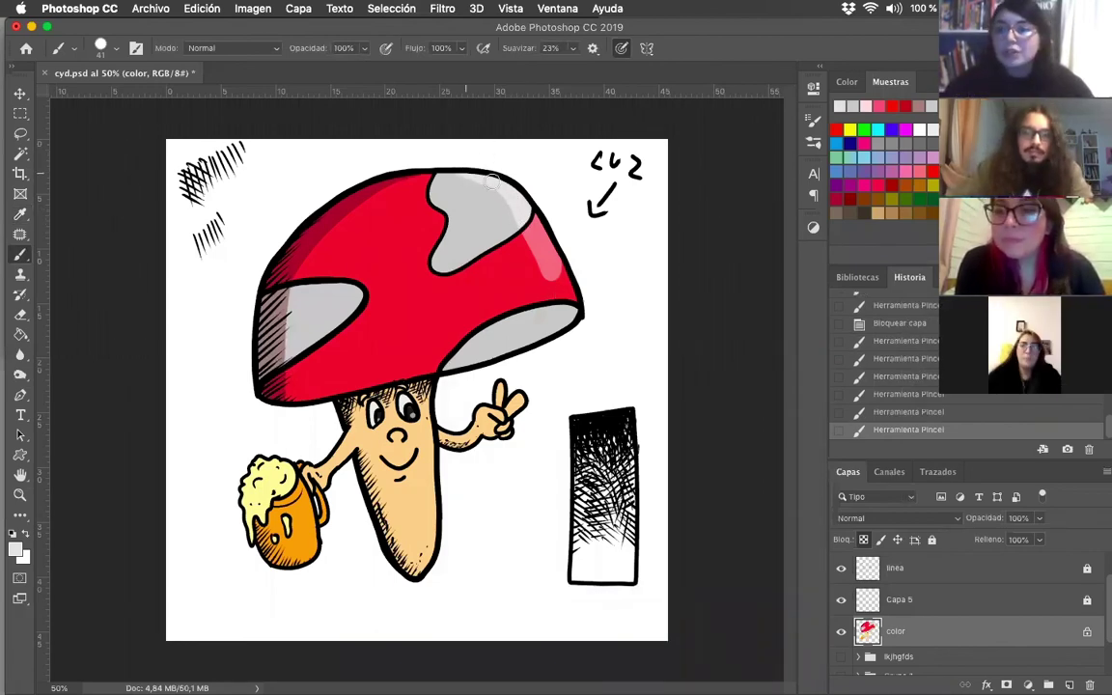
mouse_move(504, 191)
mouse_down()
mouse_move(517, 214)
mouse_move(494, 181)
mouse_up()
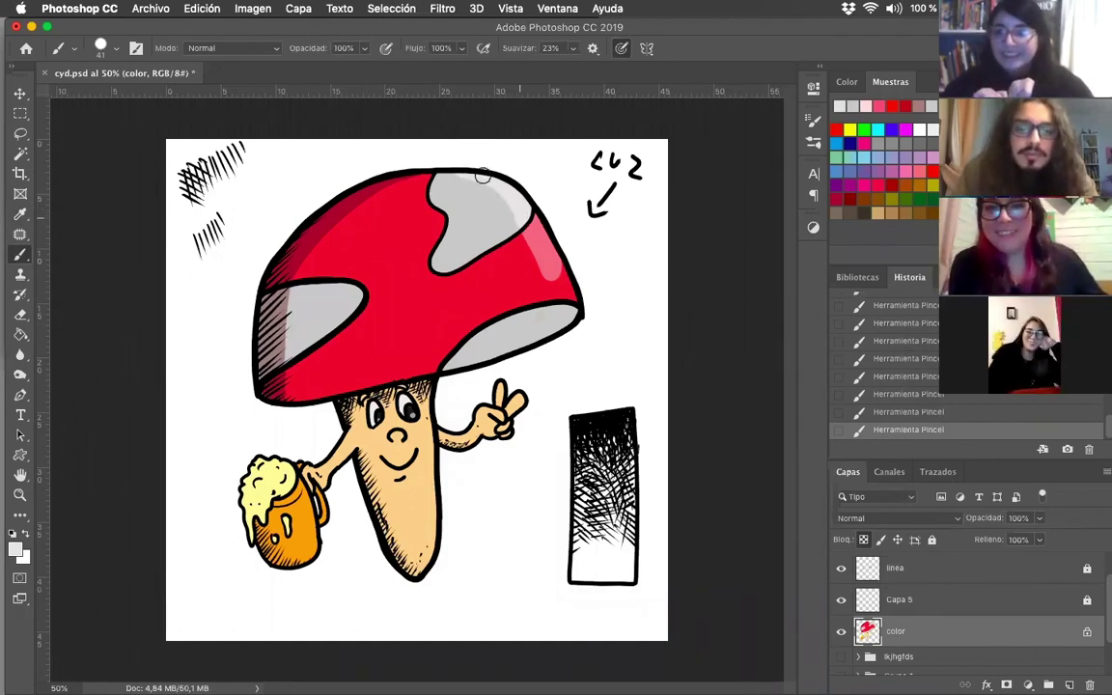
key(super+z)
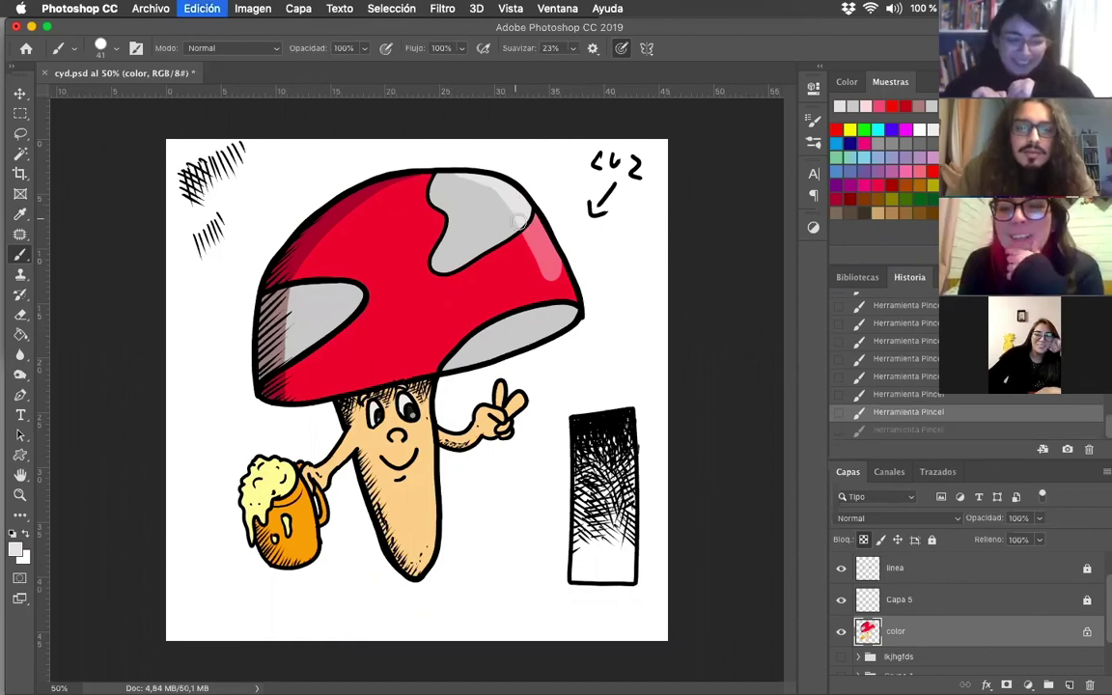
drag(483, 181, 515, 217)
key(super+z)
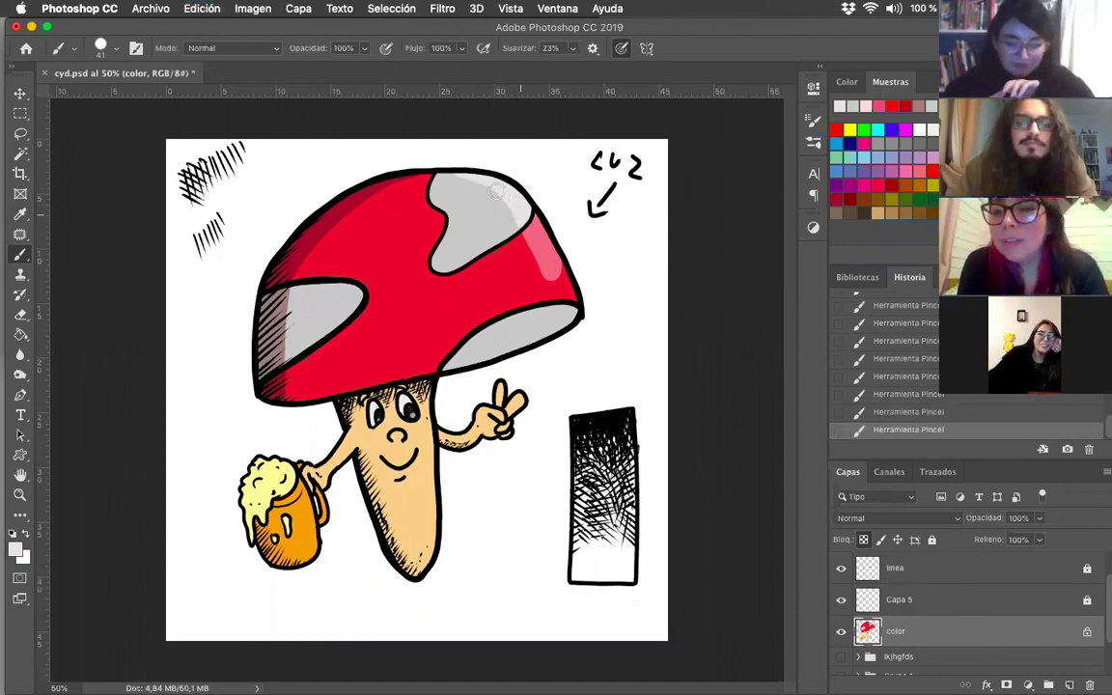
key(super+shift+z)
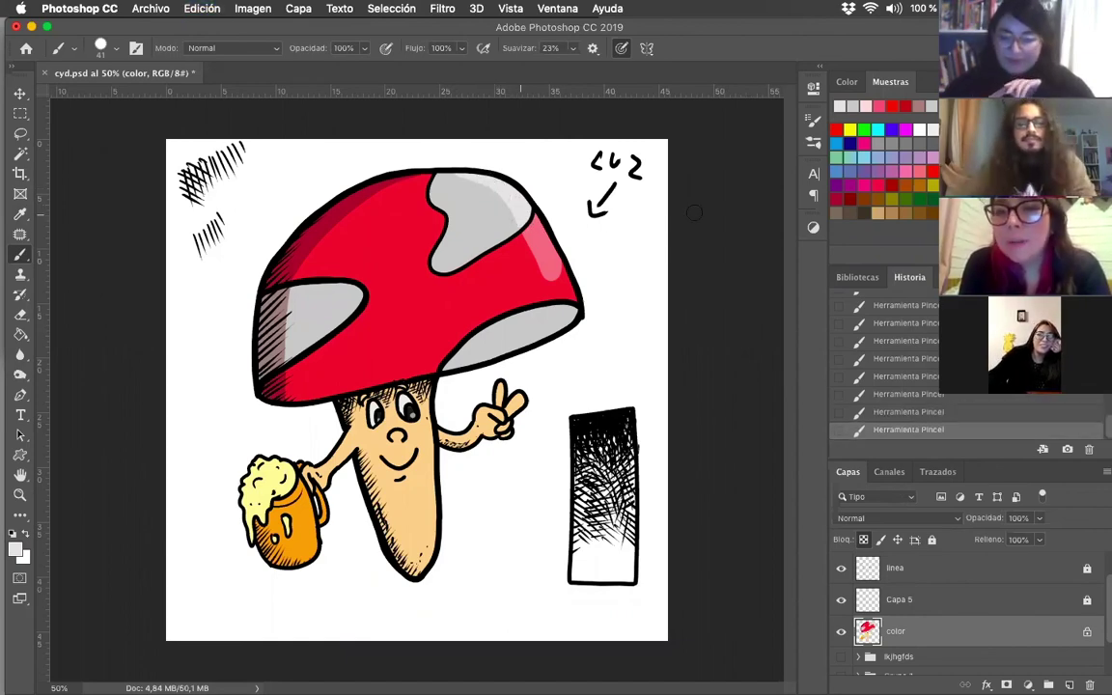
Sample the stem's tan edcc90 and lighten the foreground color to a pale peach
alt+click(421, 483)
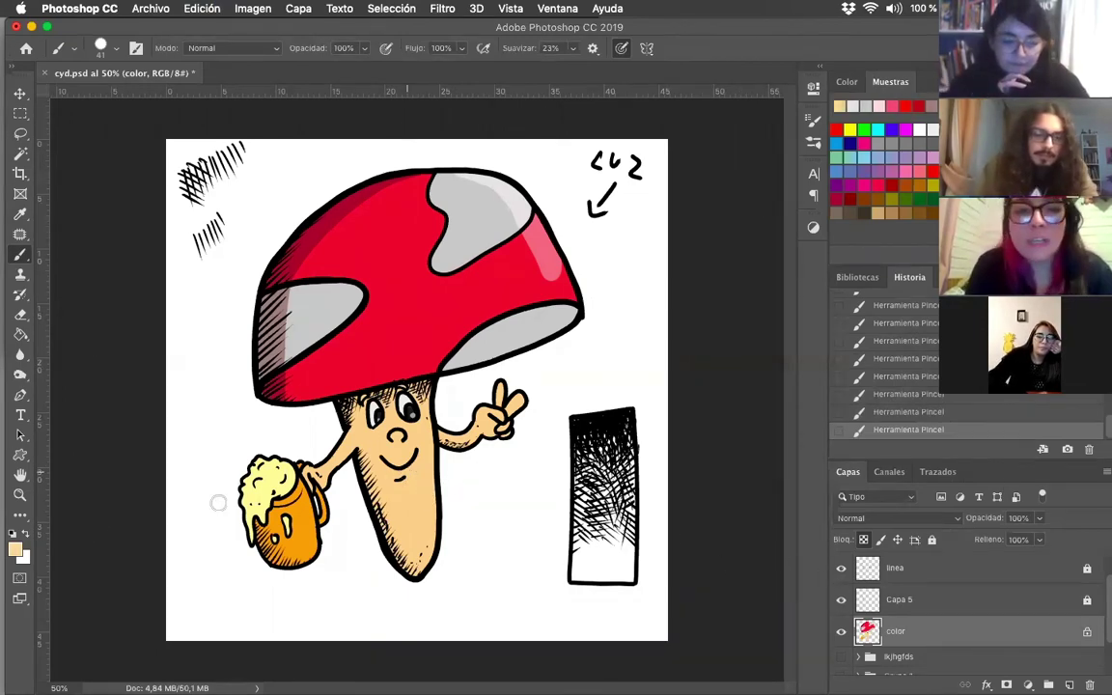
click(15, 549)
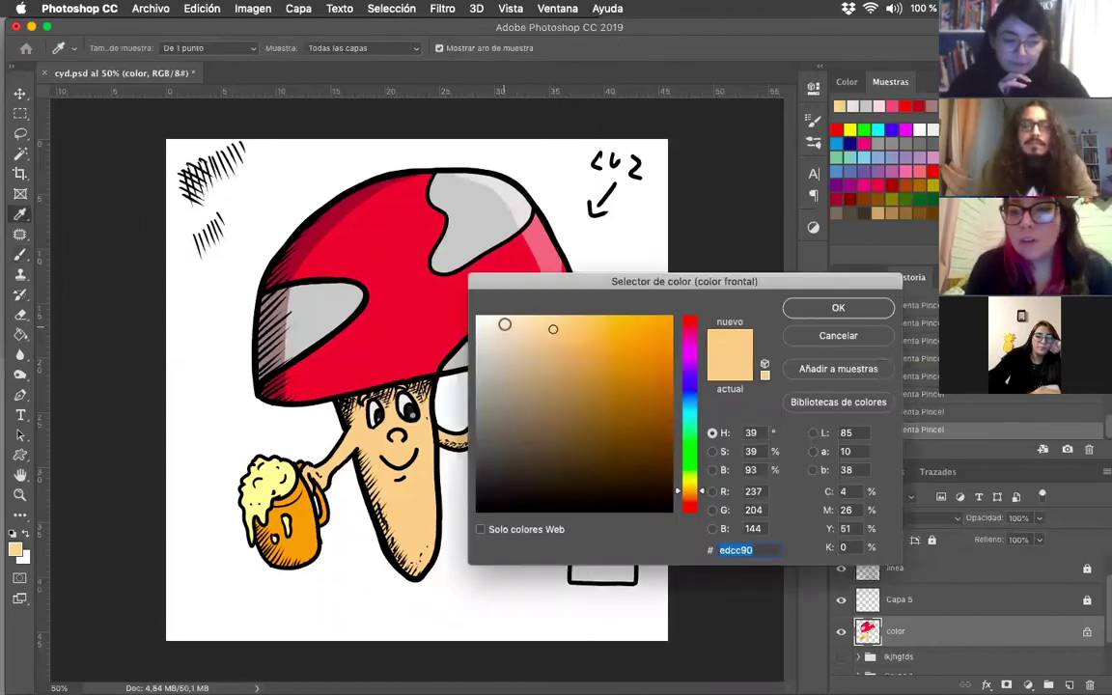
click(504, 325)
key(Escape)
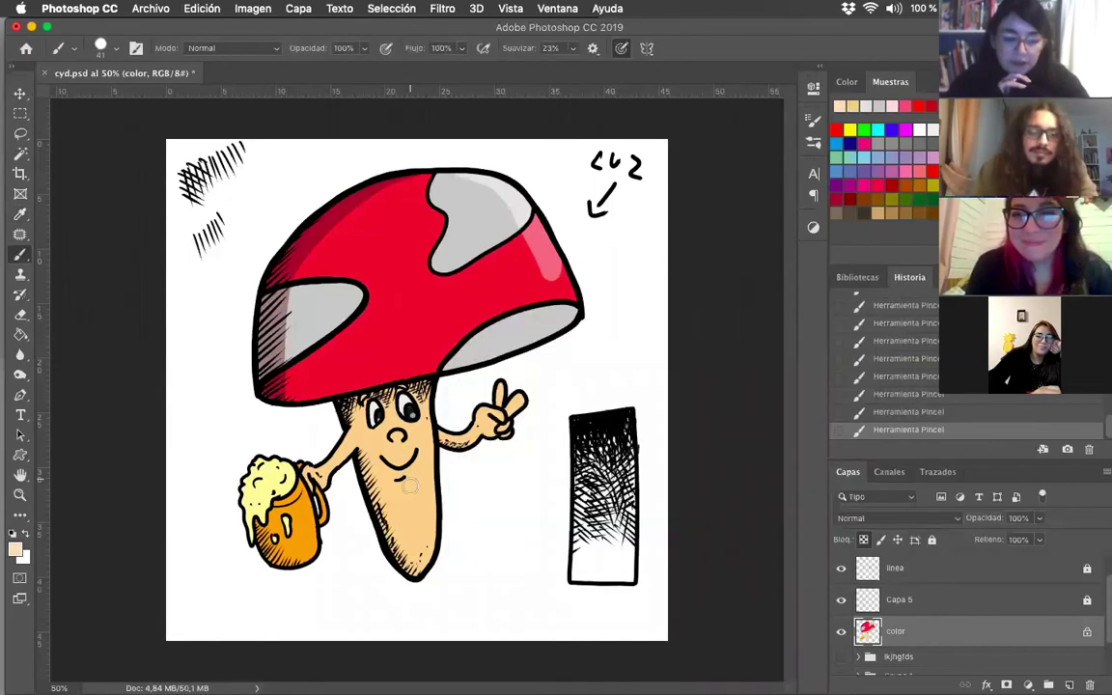
Try a pale peach highlight stroke down the stem's lower right edge and undo it
drag(426, 465, 418, 555)
key(super+z)
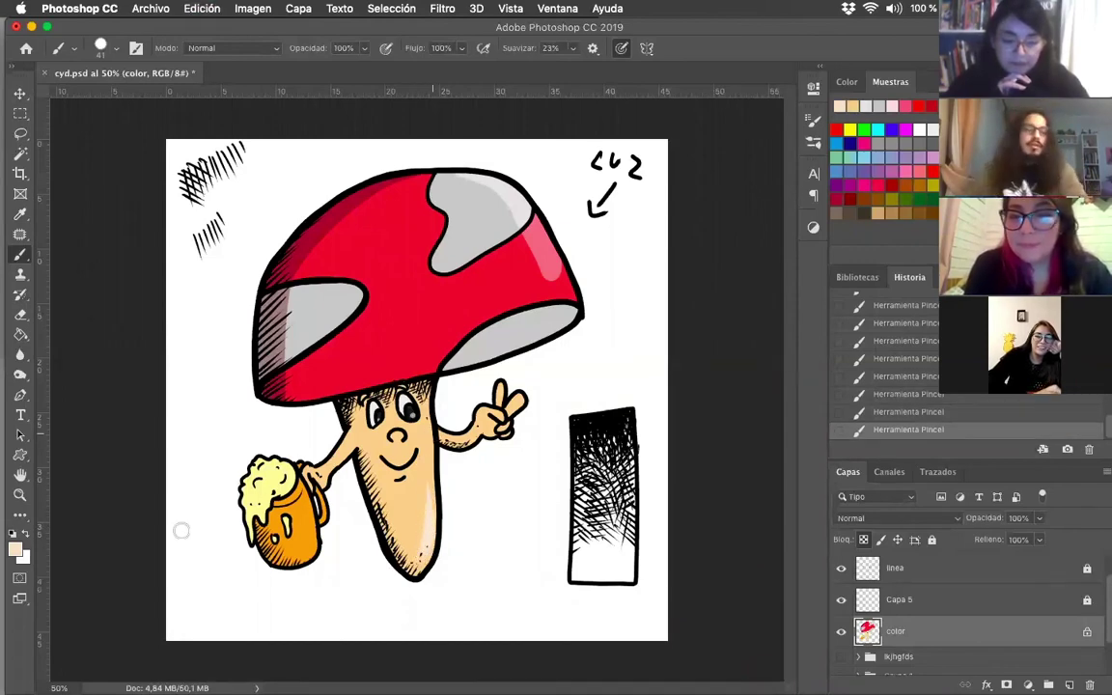
key(super+z)
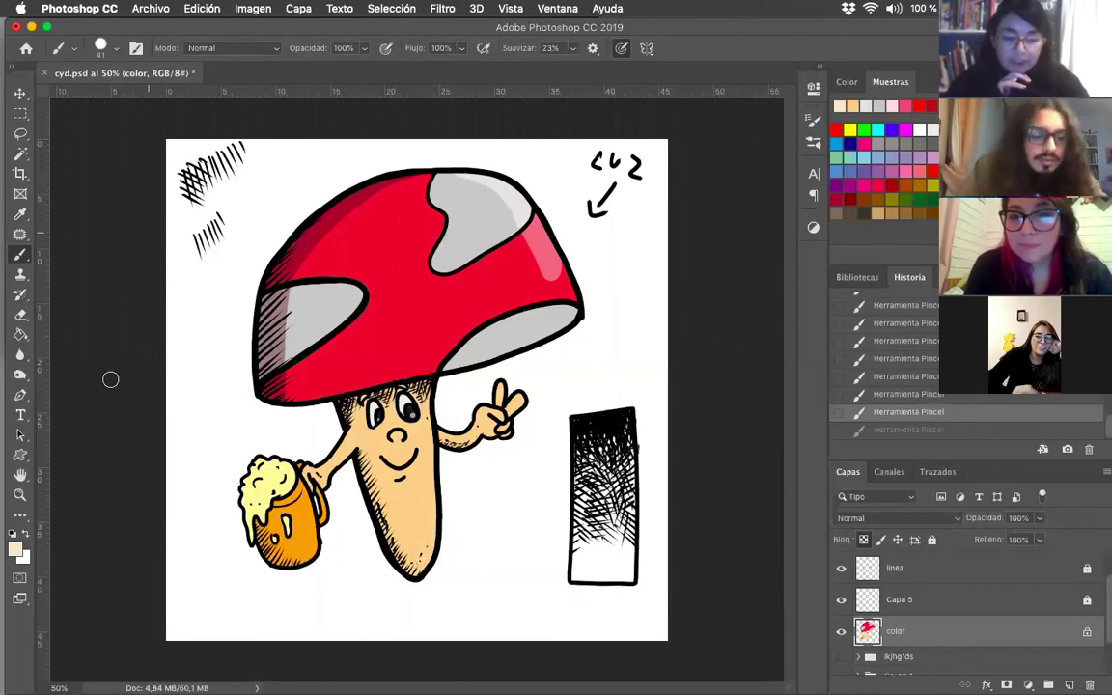